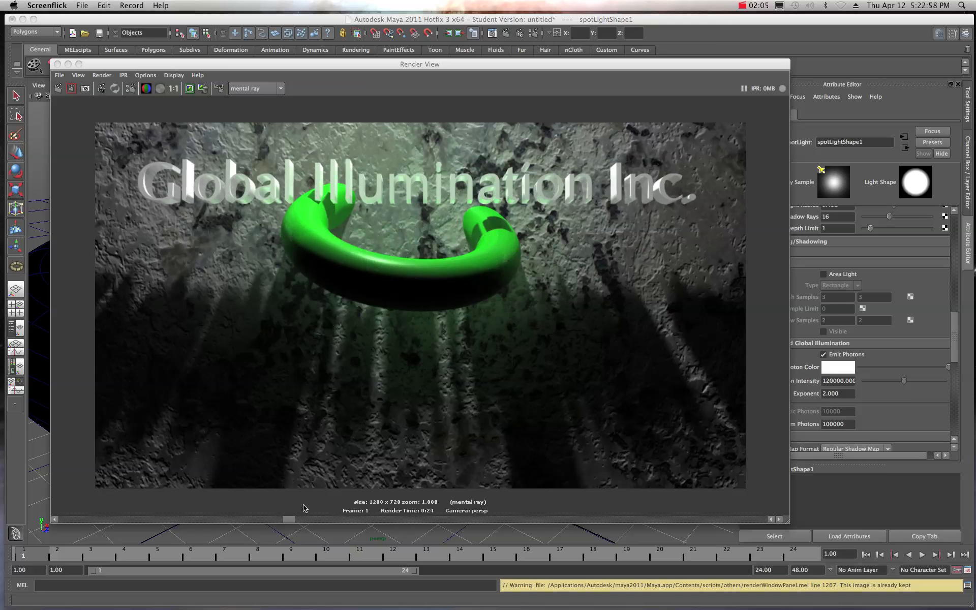
Compare the kept renders of the "Global Illumination Inc." scene with the green, yellow and blue ring versions.
click(285, 517)
drag(288, 518, 280, 518)
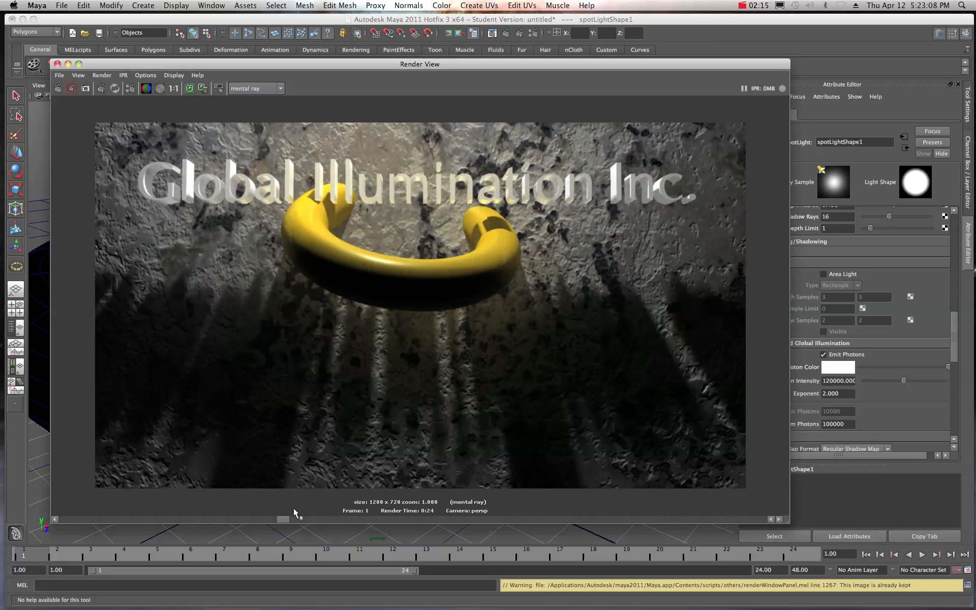
drag(282, 518, 268, 518)
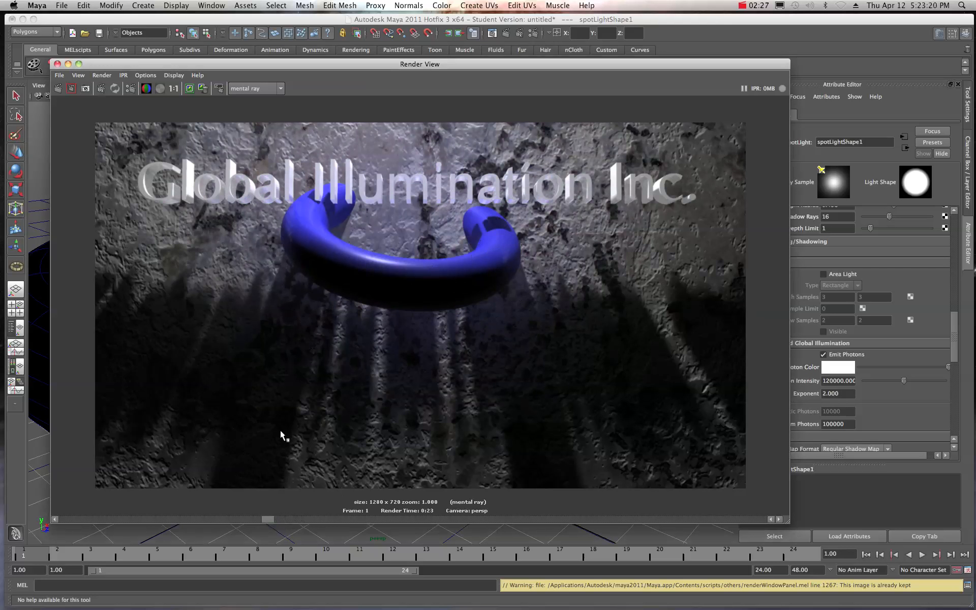
drag(265, 517, 287, 519)
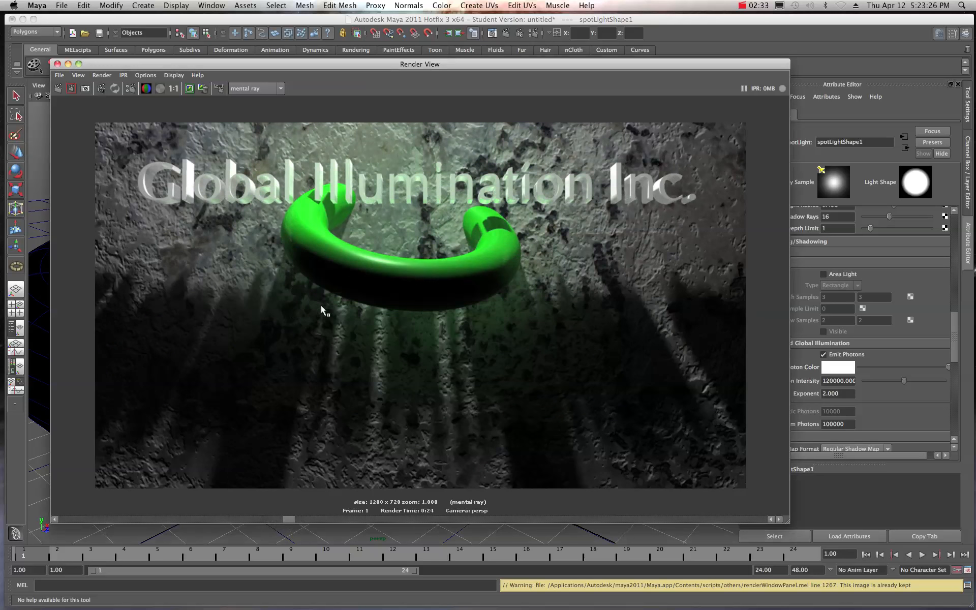
drag(286, 517, 295, 521)
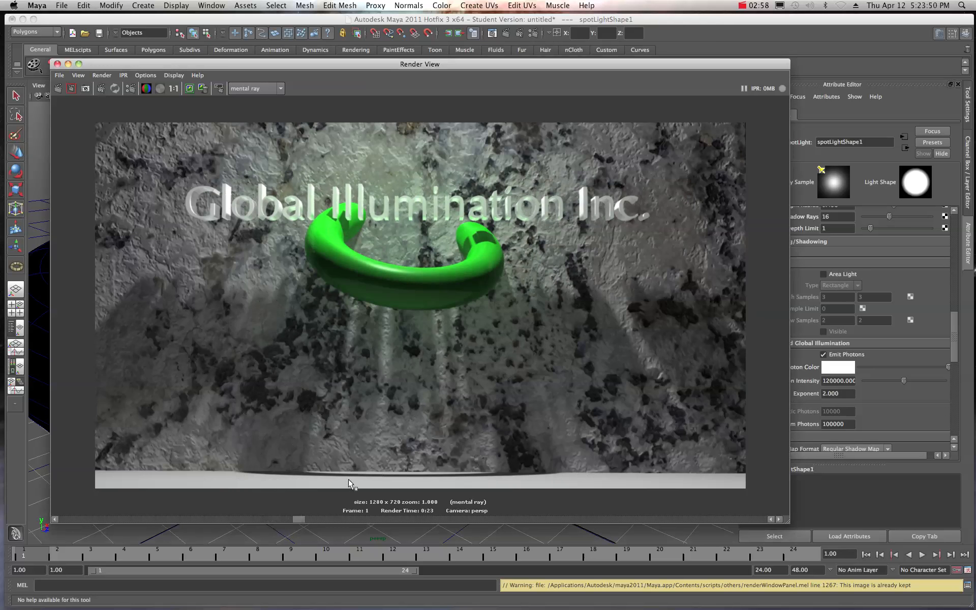
drag(301, 521, 293, 519)
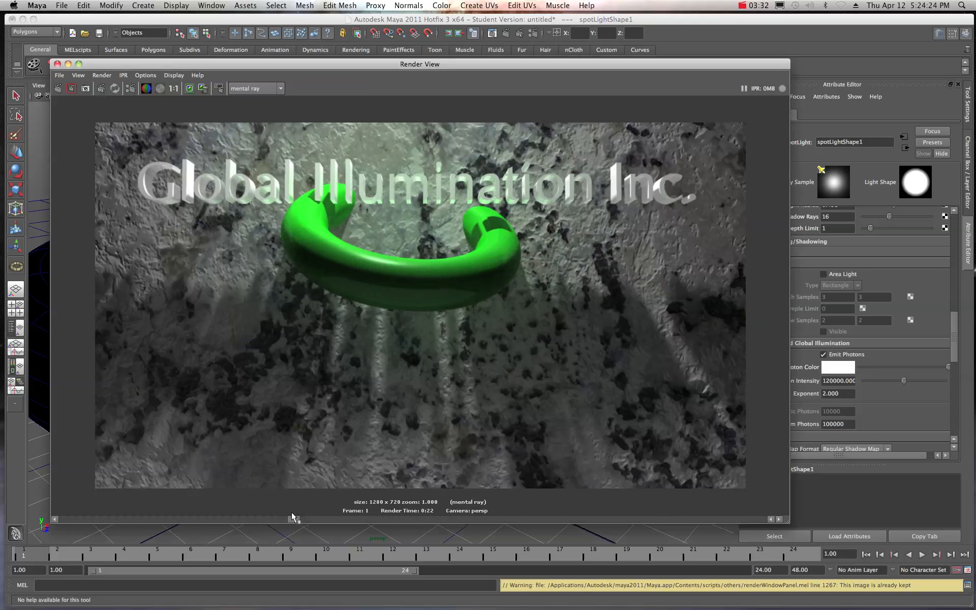
drag(293, 517, 282, 520)
Review the kept sphere-and-torus renders, comparing the unlit shadows, grey, overexposed and blue global illumination versions.
drag(277, 519, 263, 519)
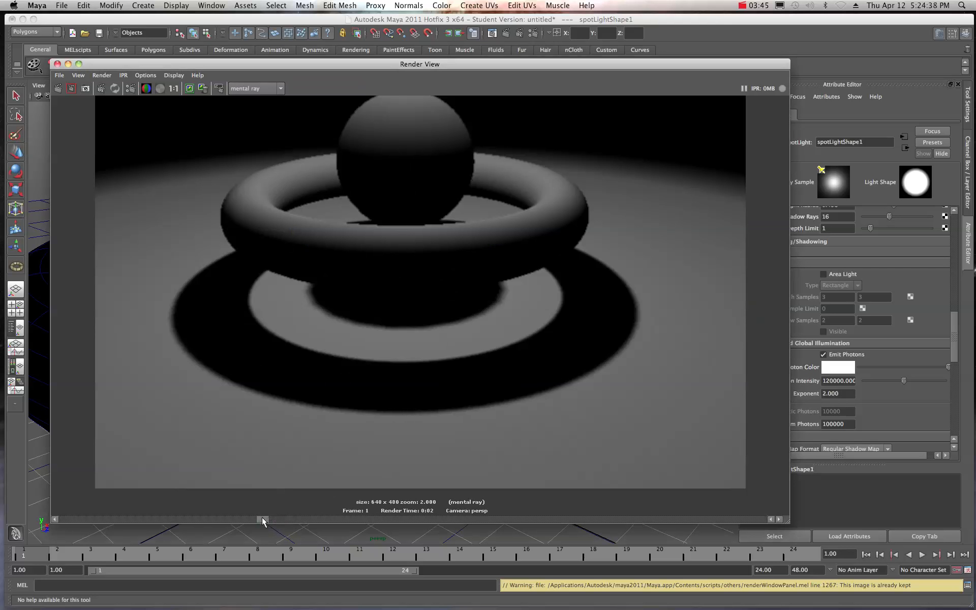
drag(261, 519, 221, 519)
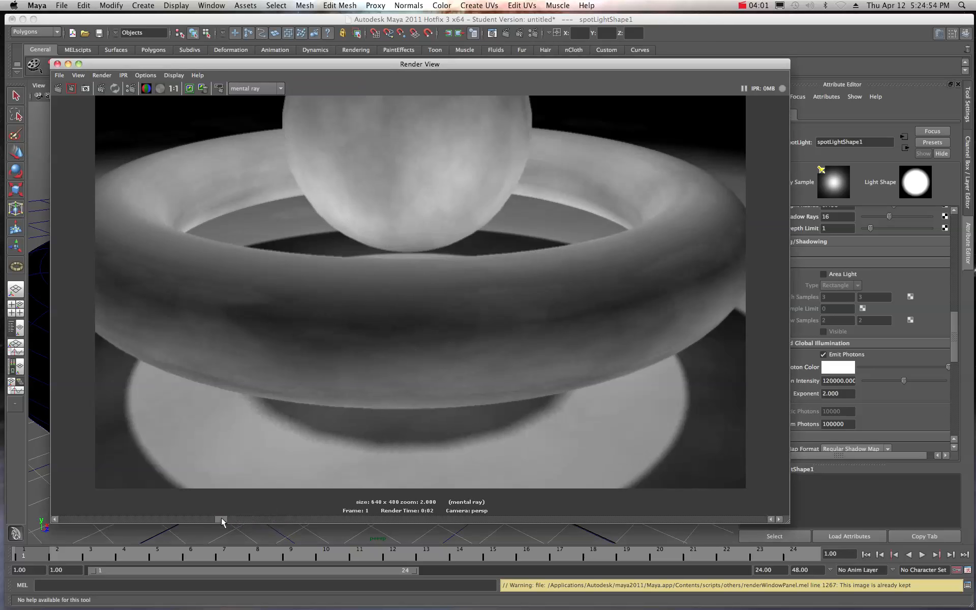
drag(221, 519, 218, 519)
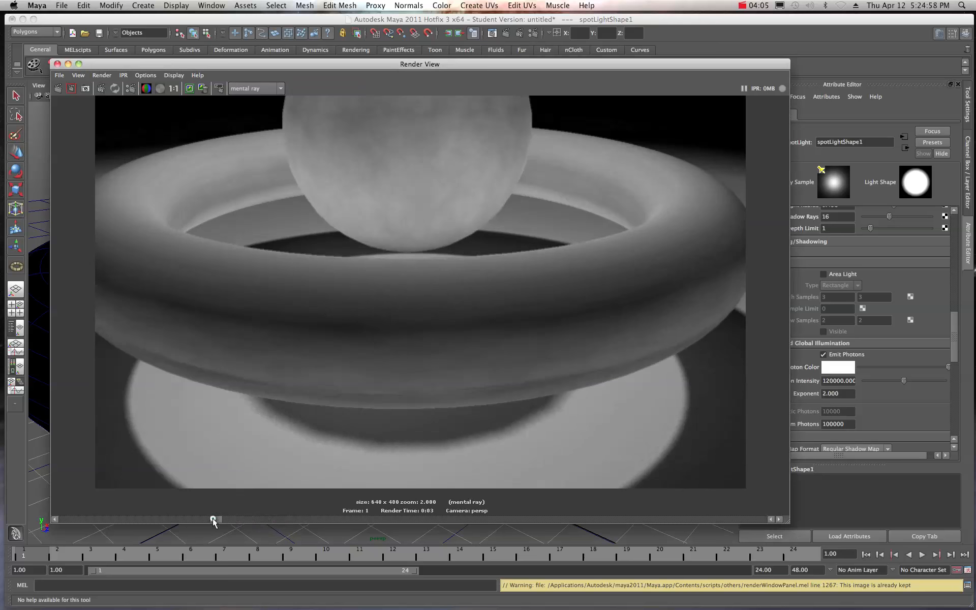
drag(212, 518, 191, 518)
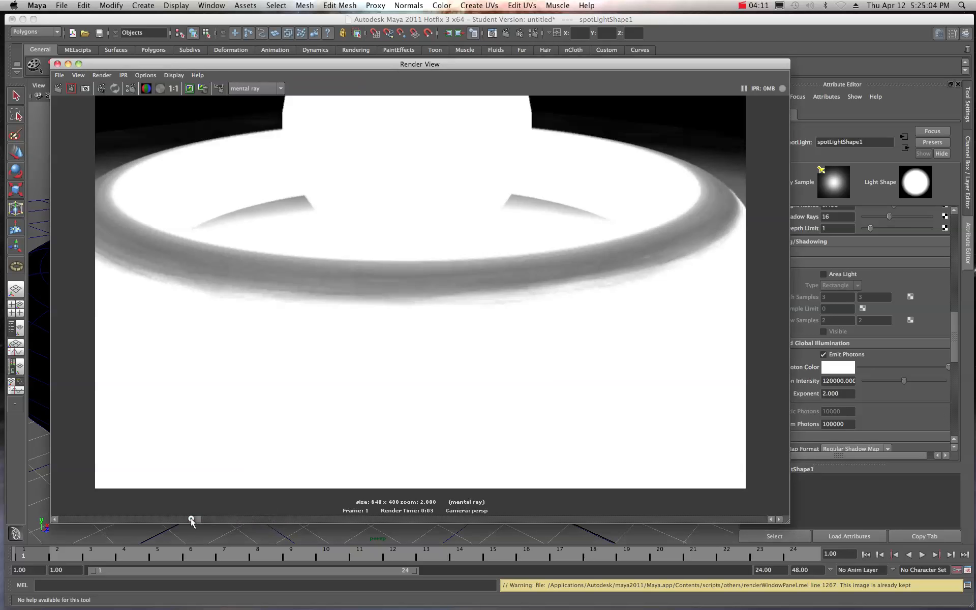
drag(190, 518, 177, 519)
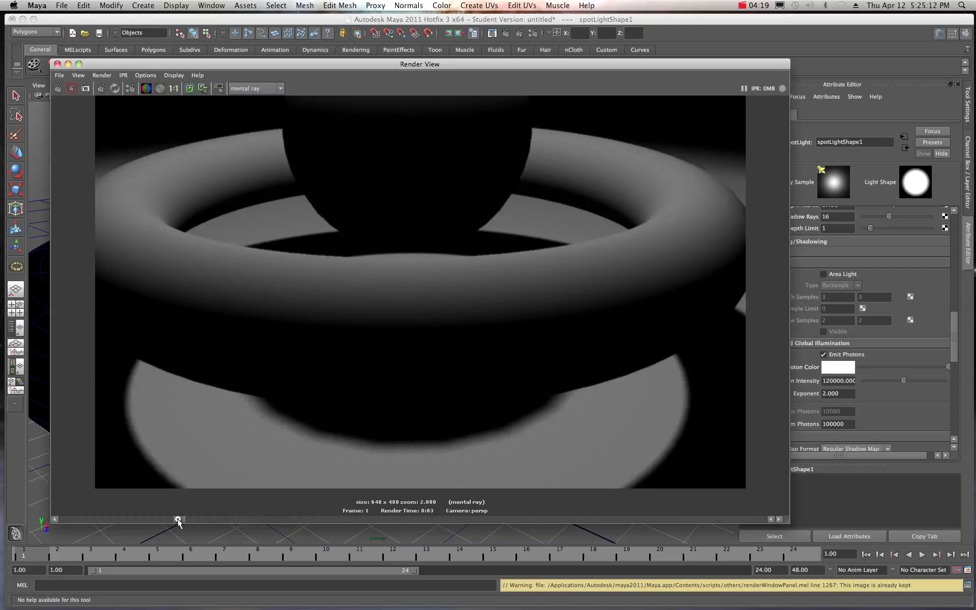
drag(177, 519, 133, 519)
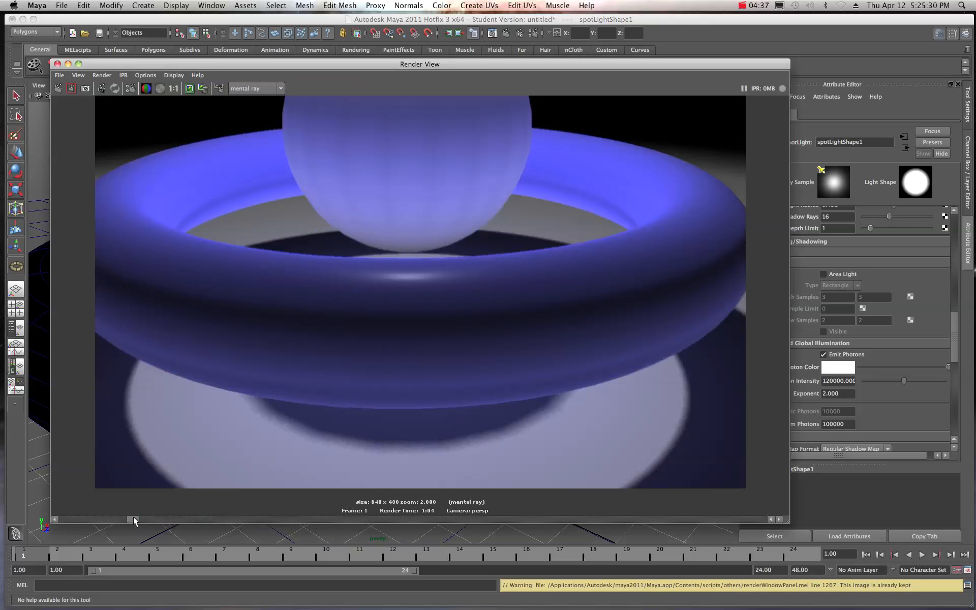
drag(131, 518, 122, 519)
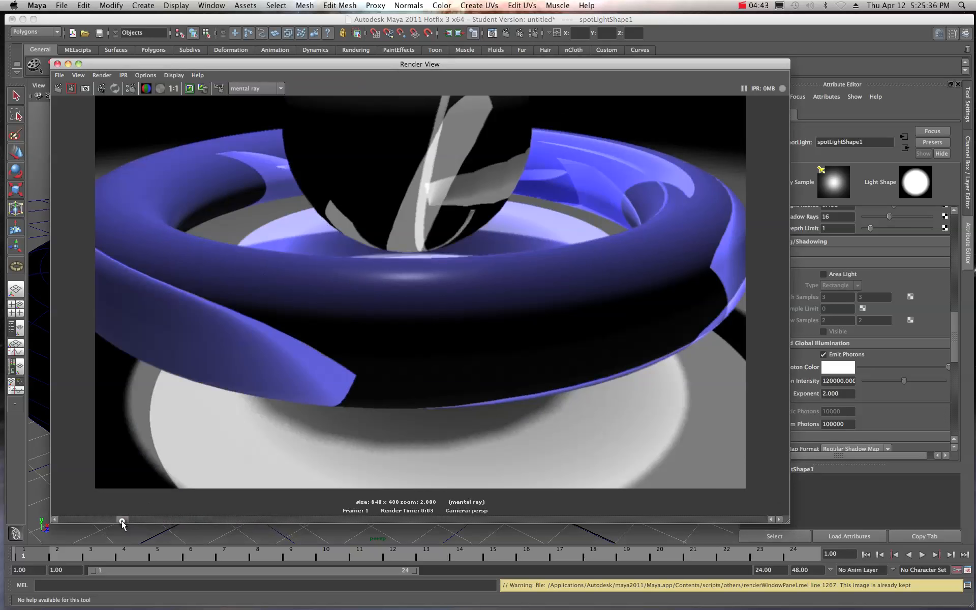
drag(122, 519, 55, 518)
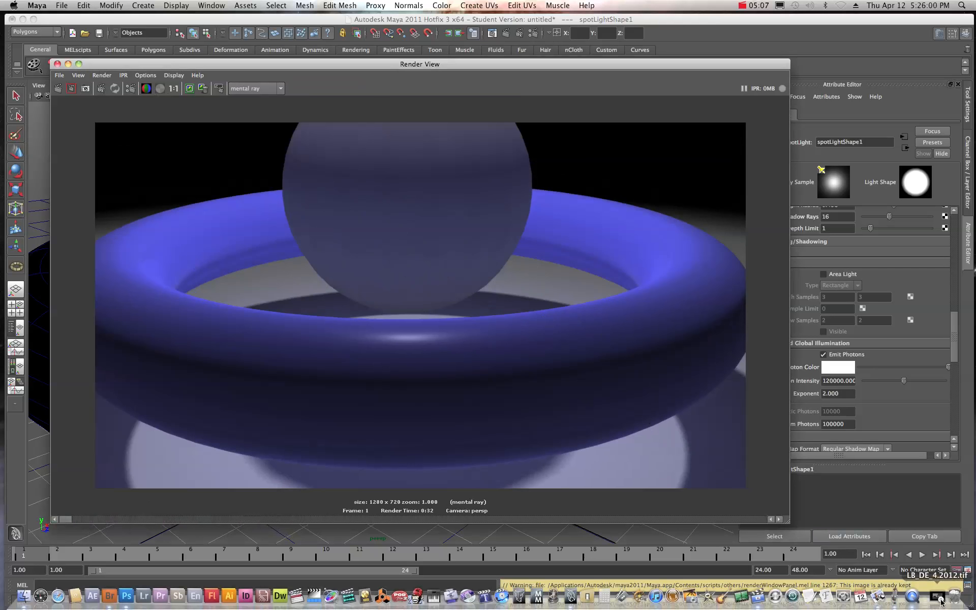
Switch to Preview to view the image LB_DE_4.2012.tif, and return to Maya.
click(940, 602)
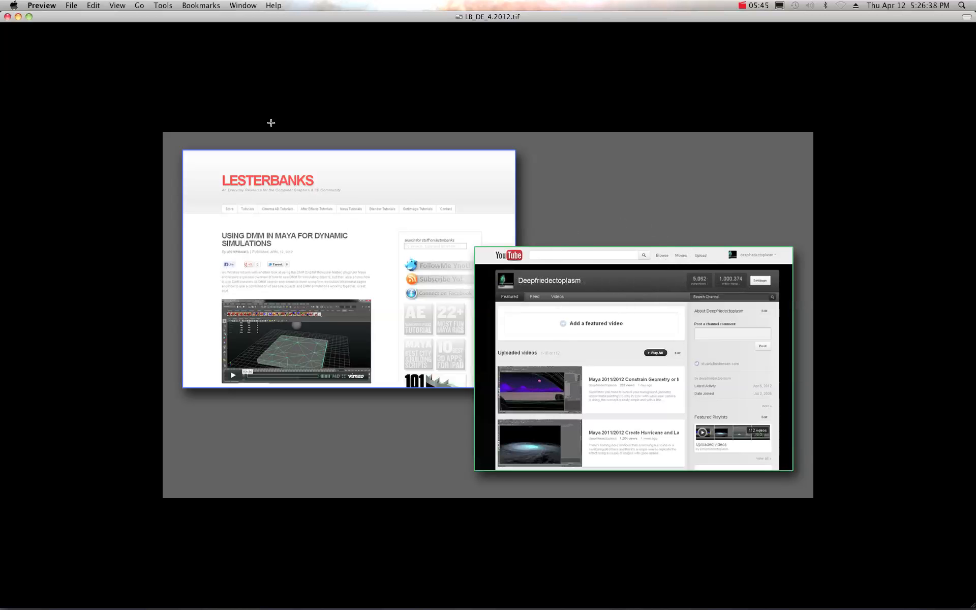
click(18, 17)
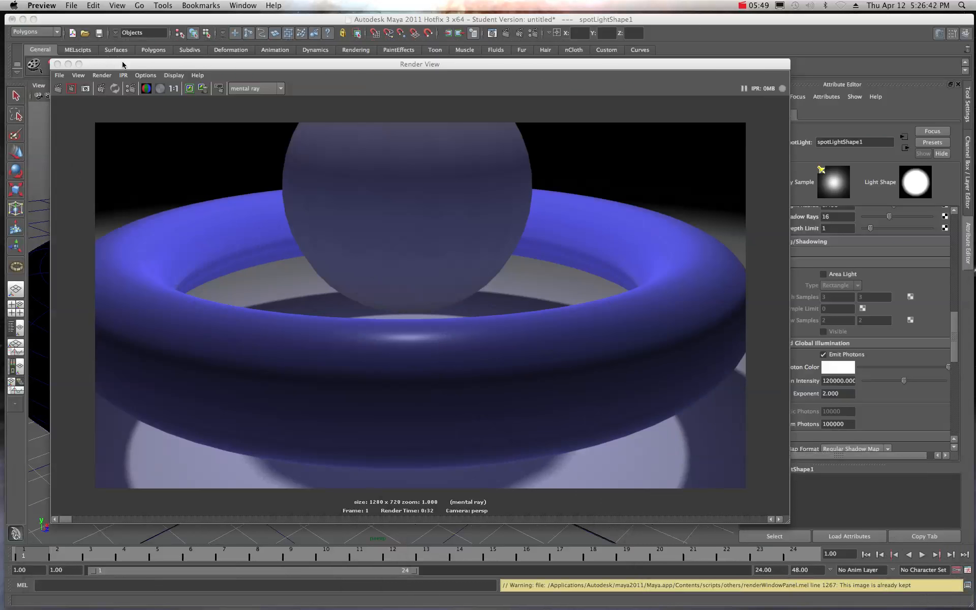
Clear the Render View window out of the way of the perspective viewport.
drag(122, 64, 117, 55)
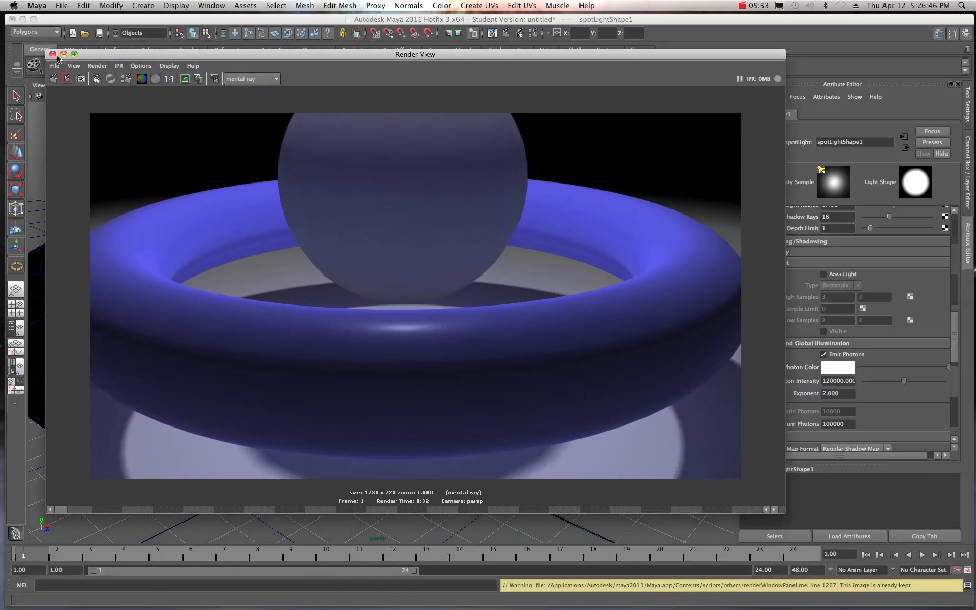
drag(95, 56, 975, 81)
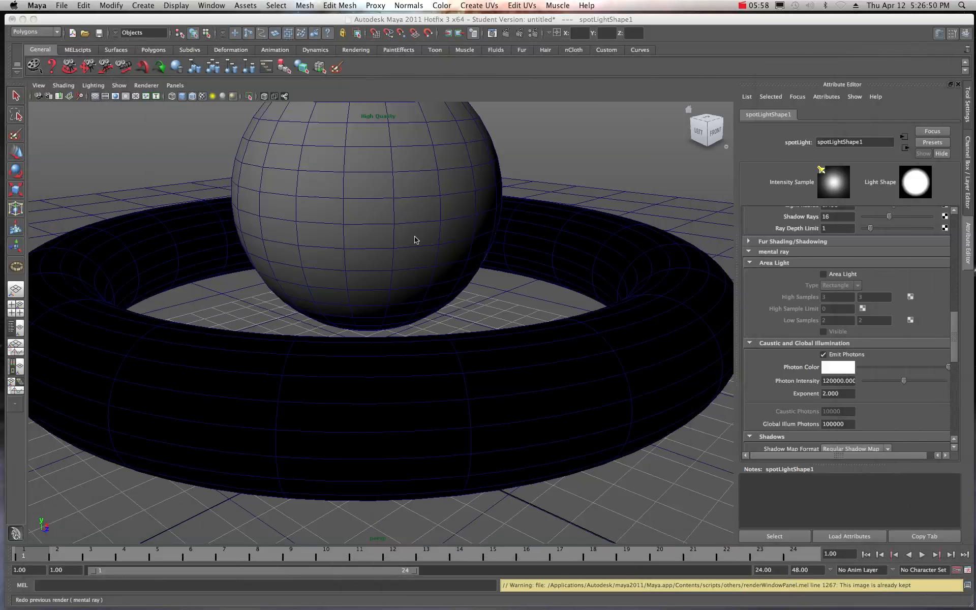
scroll(326, 215, down, 3)
scroll(326, 215, down, 4)
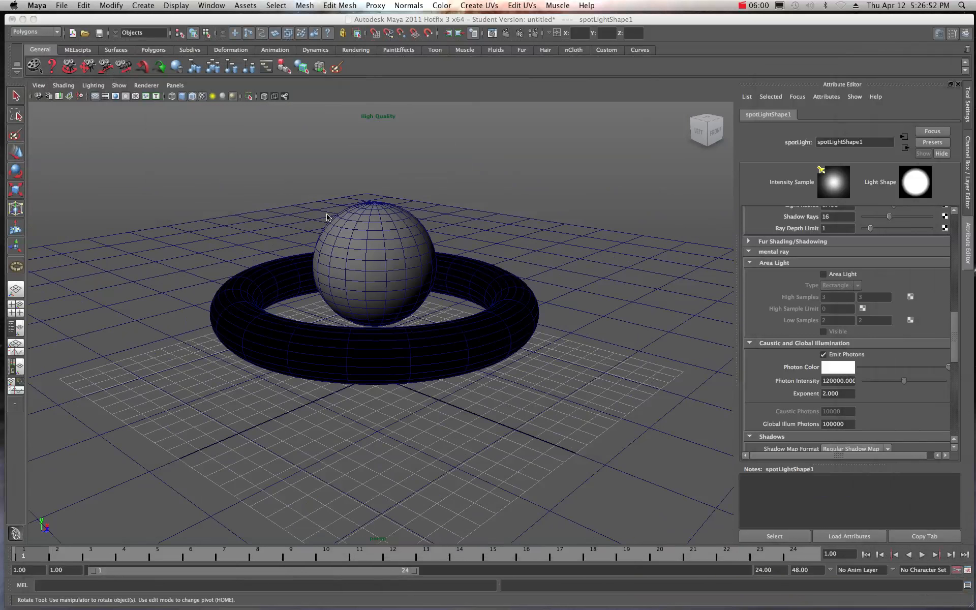
Reassign the torus to the default material of initialShadingGroup.
click(242, 211)
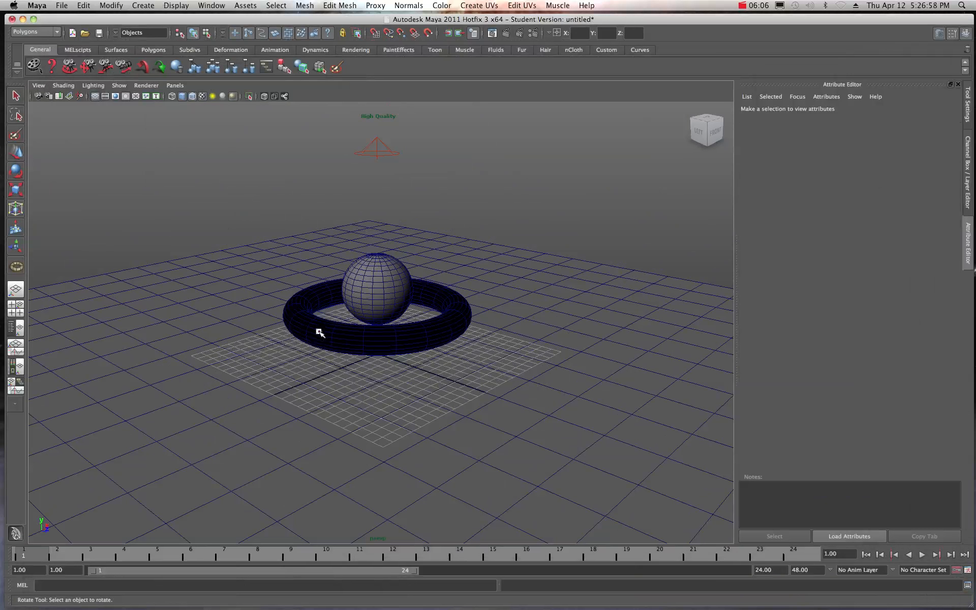
right_drag(319, 331, 337, 388)
right_drag(420, 338, 475, 514)
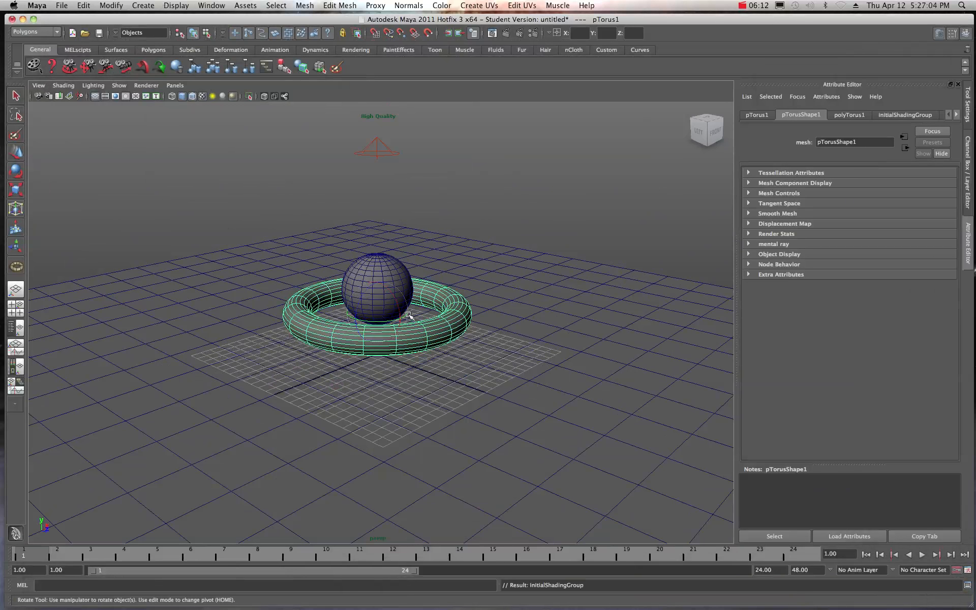
Delete the existing spot light above the sphere and torus.
click(371, 148)
key(Delete)
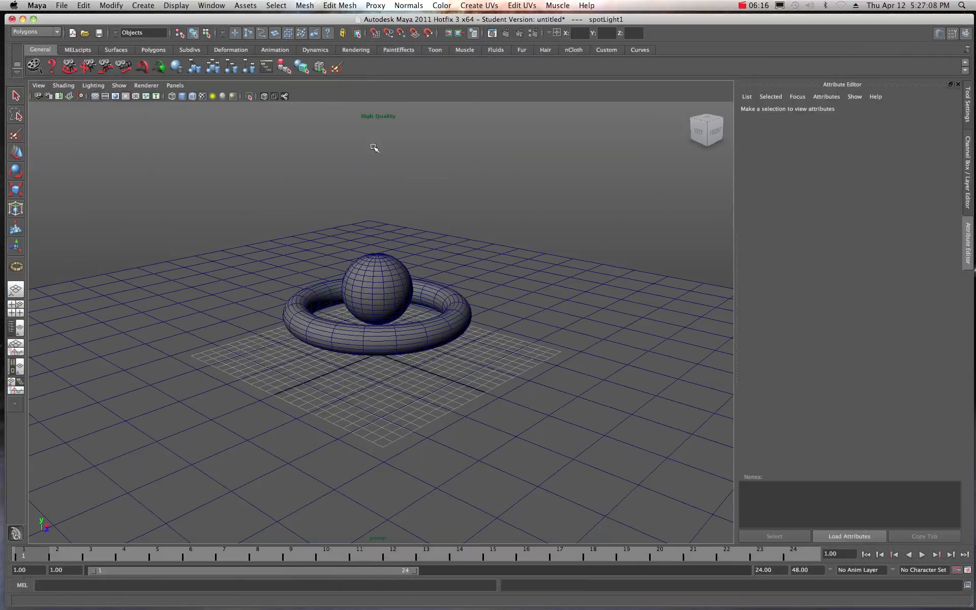
key(e)
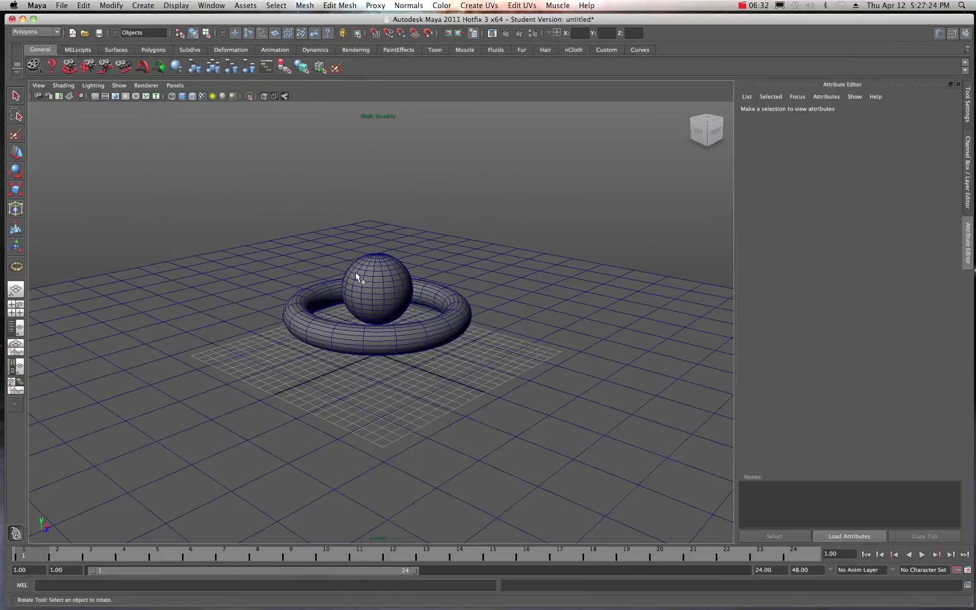
Create a new spot light and raise it above the sphere to a Translate Y of about 11.7.
mouse_move(316, 322)
alt+mouse_down()
mouse_move(316, 299)
mouse_move(316, 321)
alt+mouse_up()
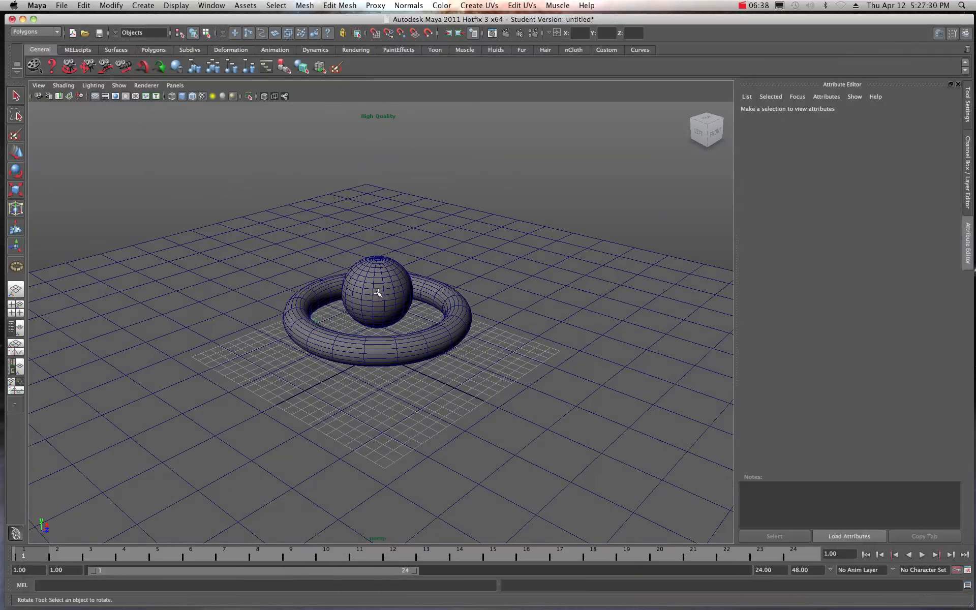
click(145, 4)
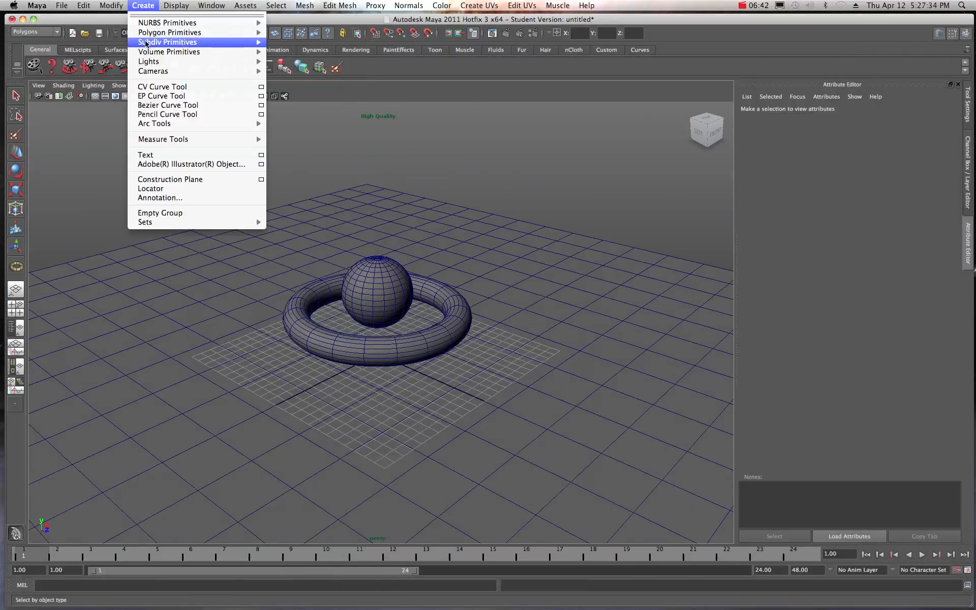
mouse_move(150, 63)
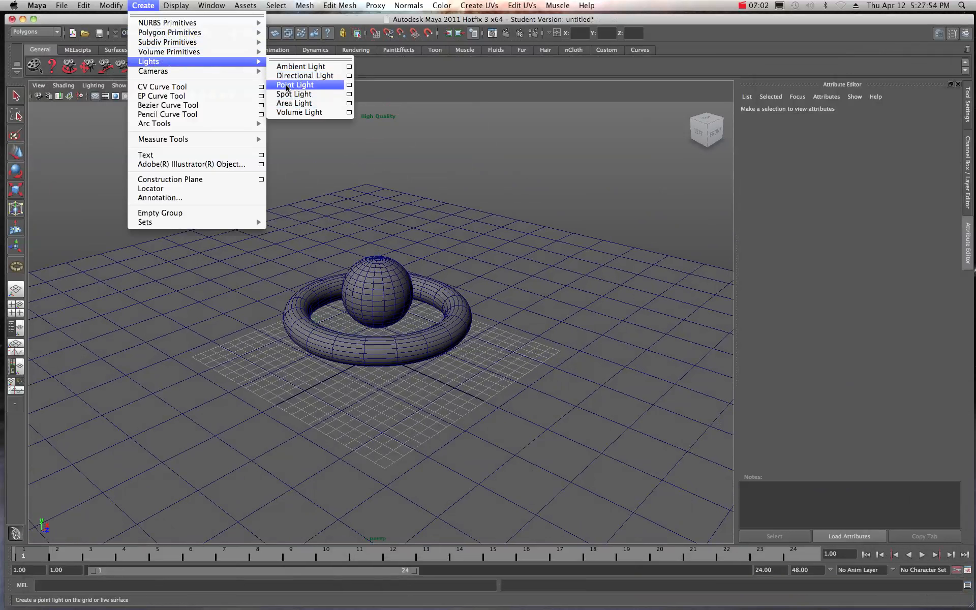
click(293, 94)
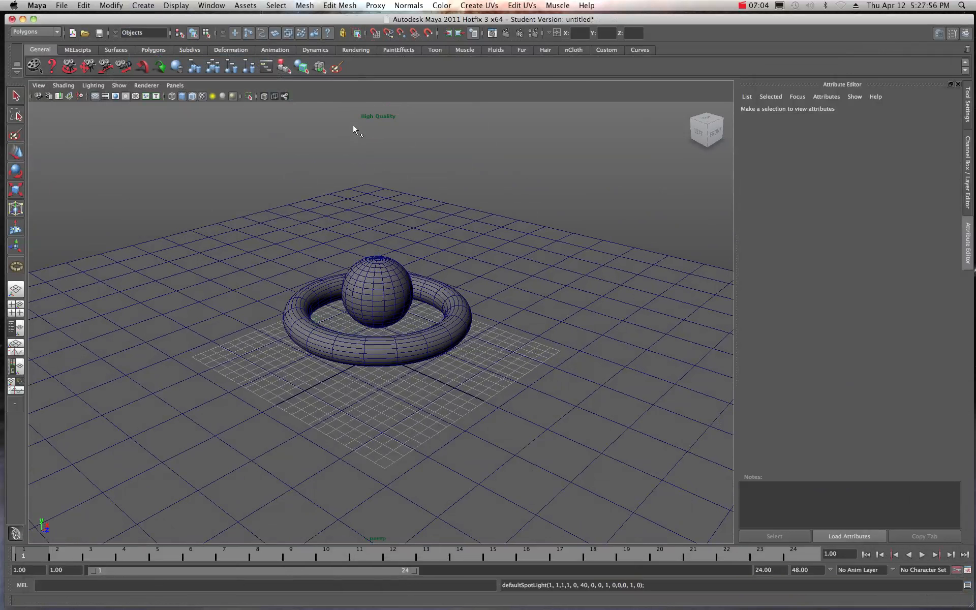
click(17, 151)
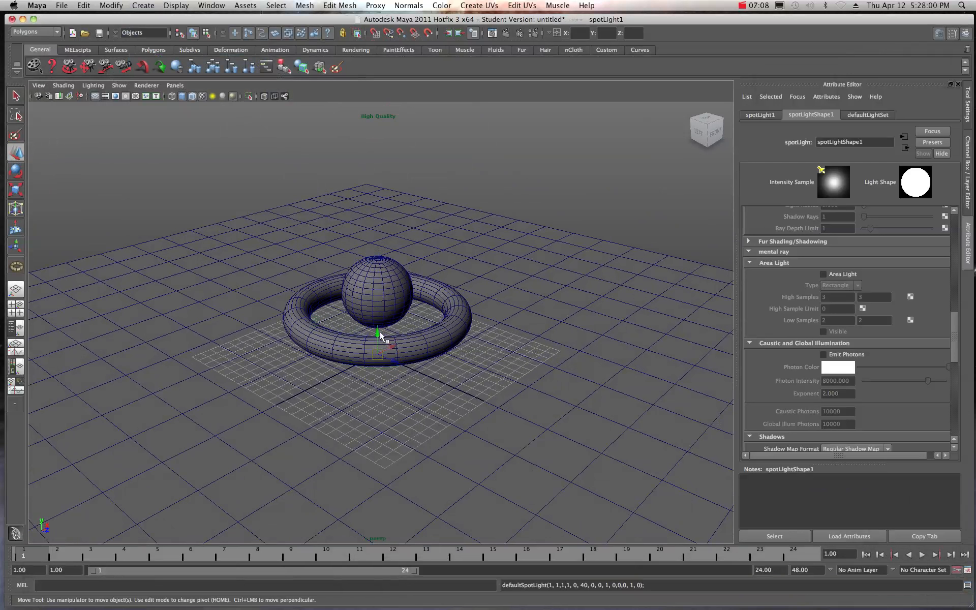
drag(380, 332, 380, 211)
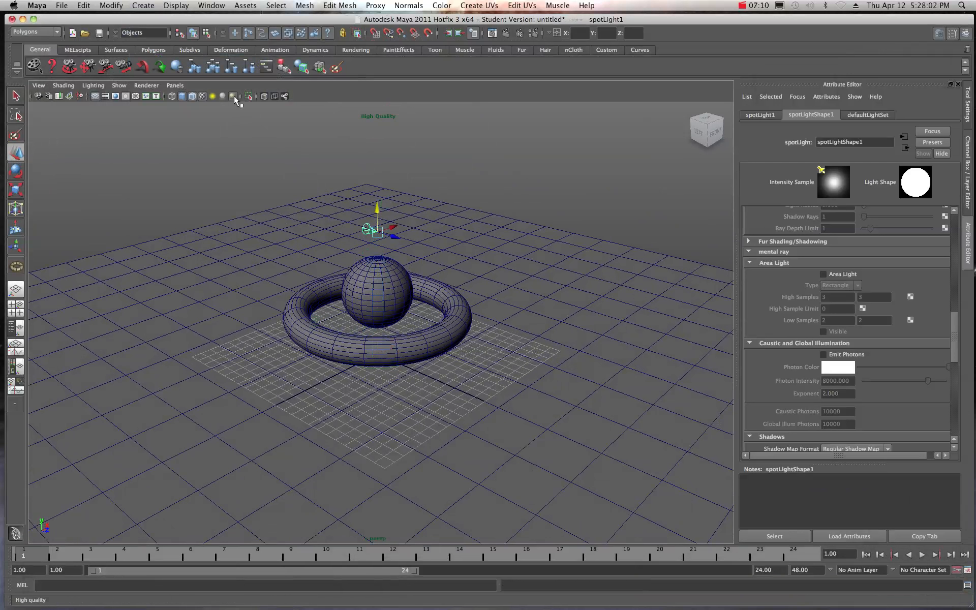
Display the scene lighting in the viewport and set the spot light's Rotate X to -90 so it points downward.
click(213, 96)
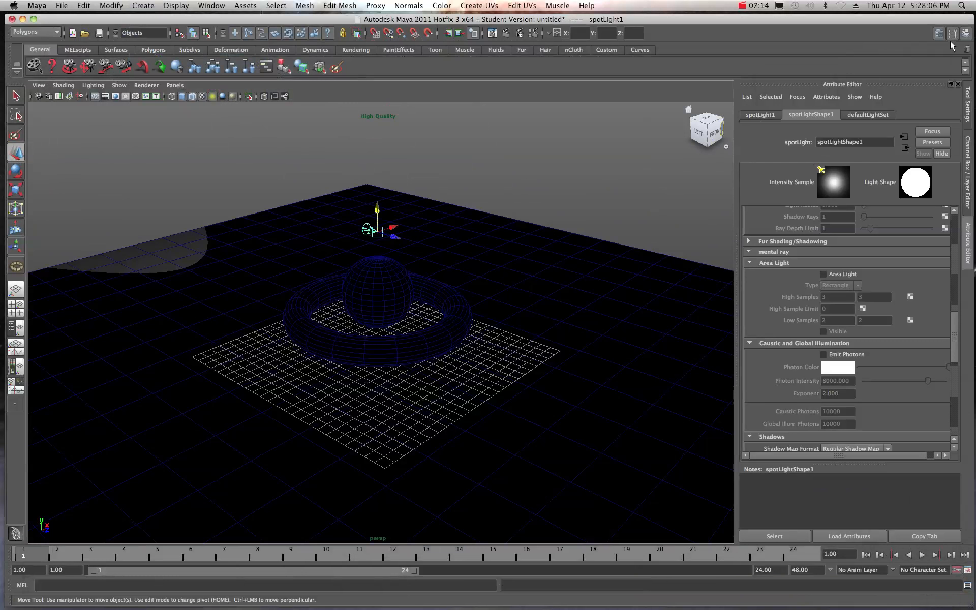
click(966, 34)
click(967, 34)
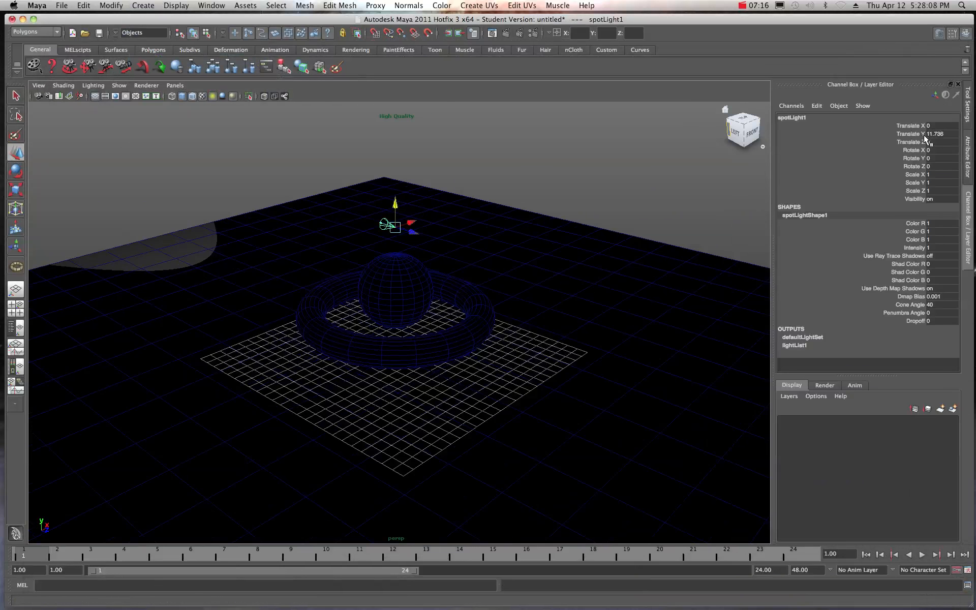
click(934, 151)
text(-90)
key(Return)
key(e)
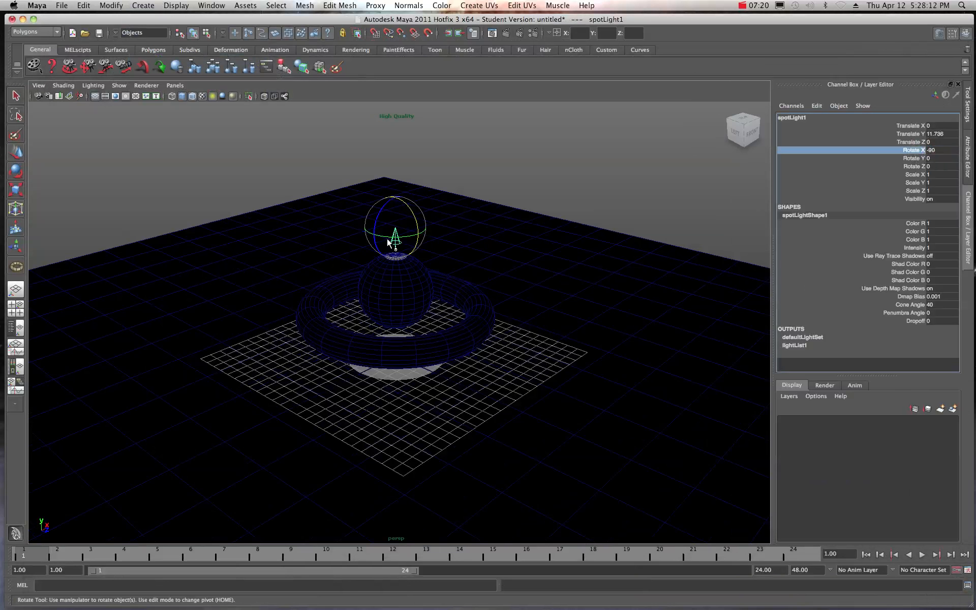
Raise the spot light further above the sphere and torus to a Translate Y of about 28.4.
click(16, 152)
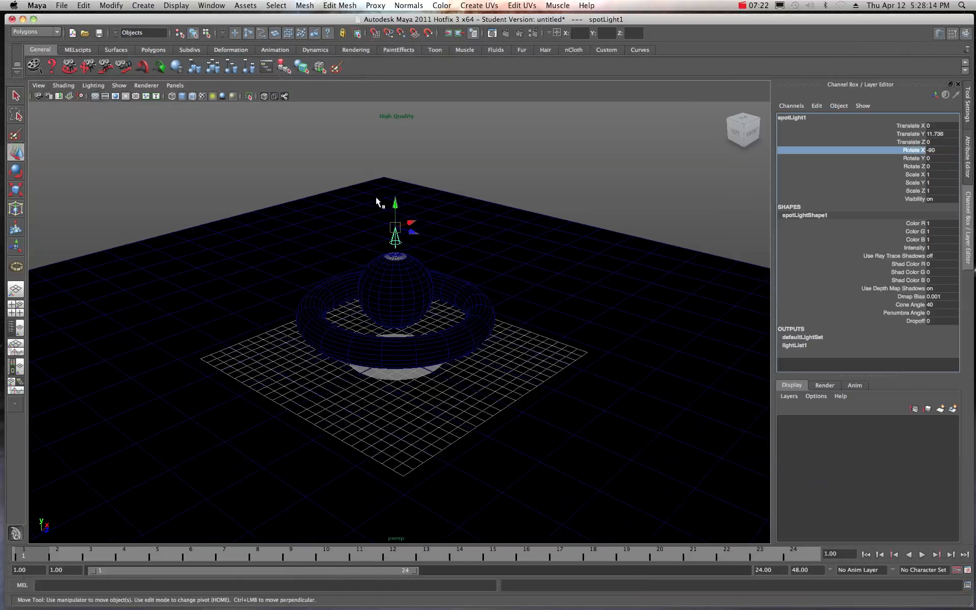
drag(395, 202, 397, 104)
scroll(394, 191, down, 4)
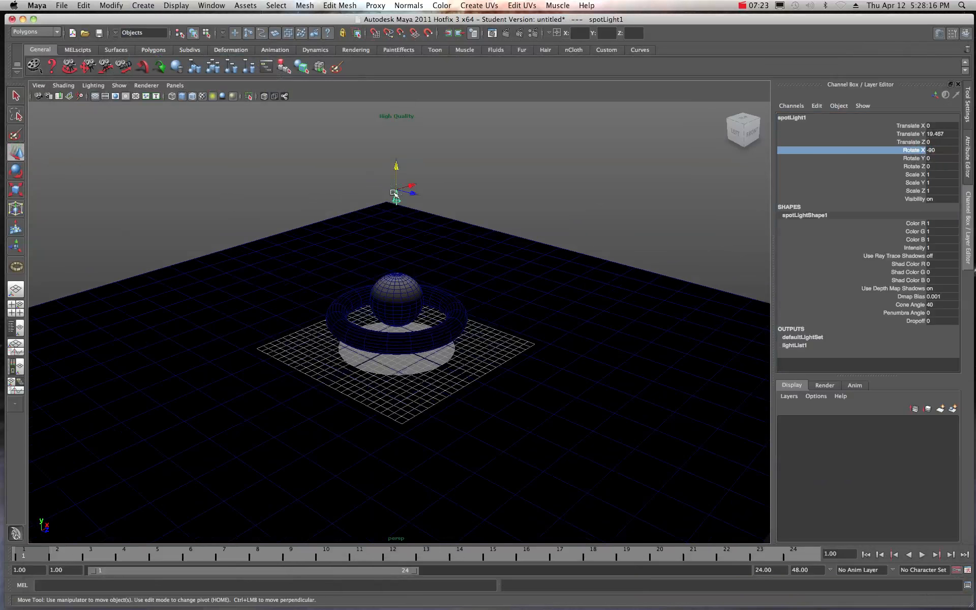
drag(394, 165, 395, 110)
scroll(397, 152, down, 3)
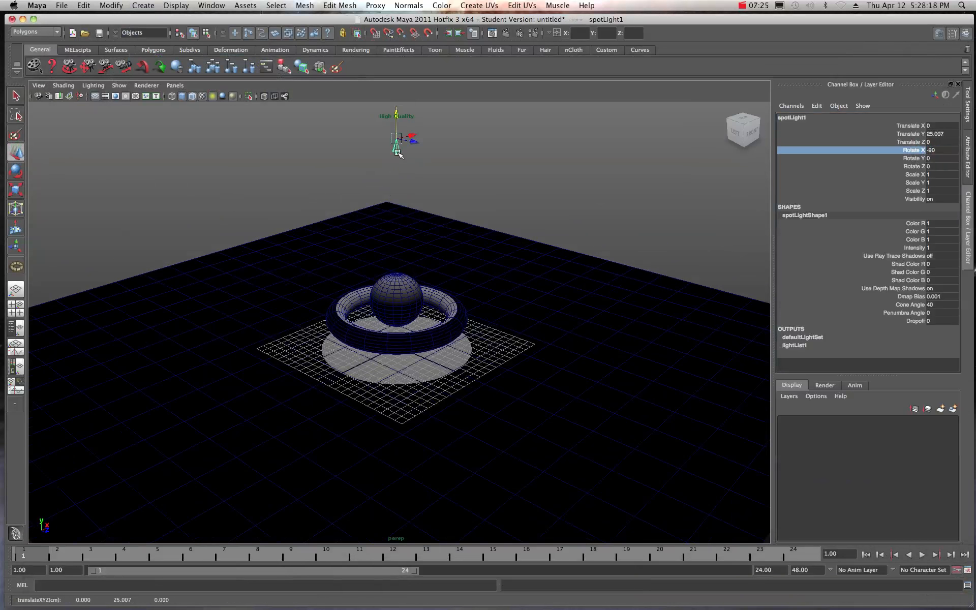
drag(397, 173, 398, 150)
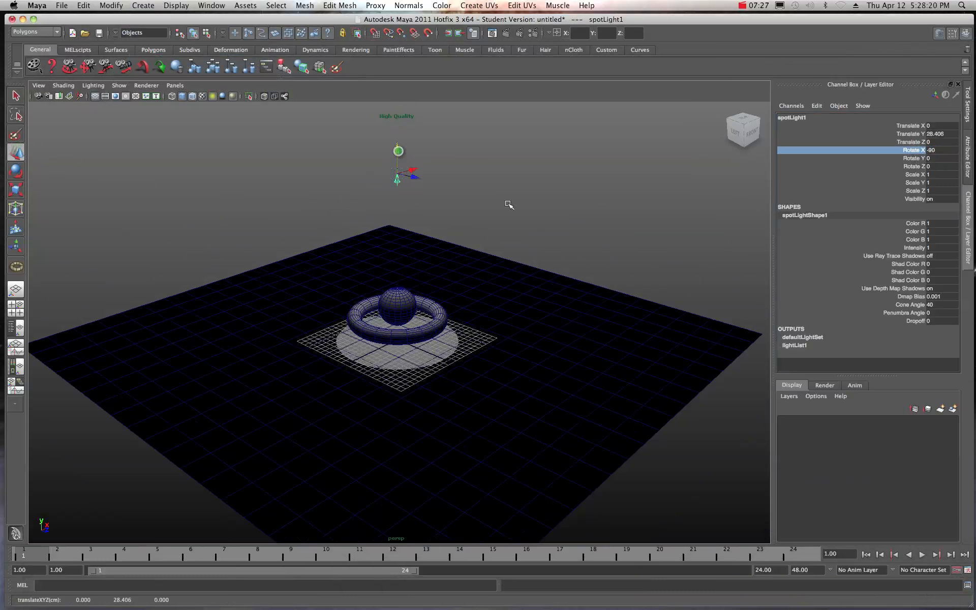
Widen the spot light's Cone Angle to about 108 and raise its Penumbra Angle to about 5.7.
click(938, 34)
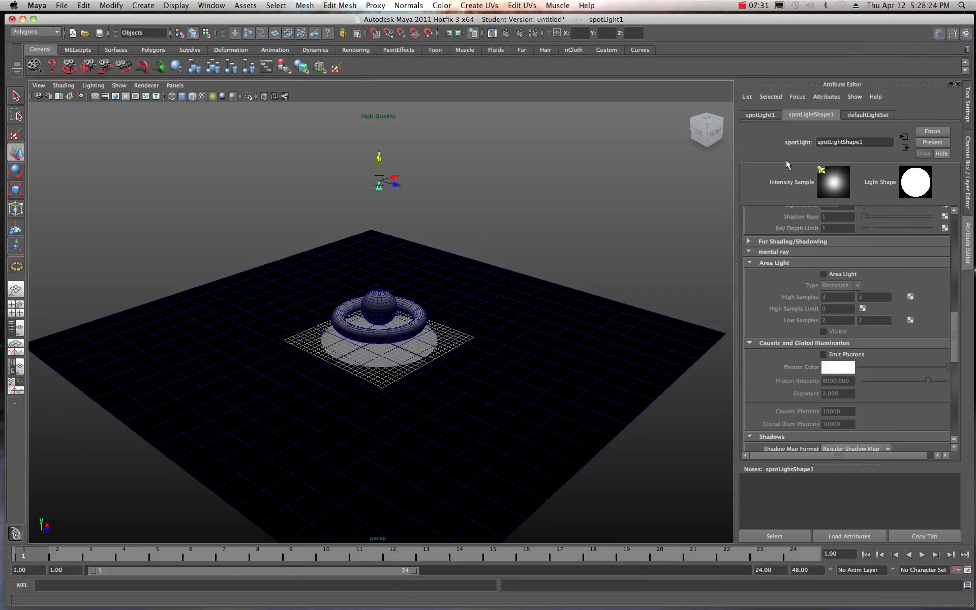
scroll(787, 267, down, 12)
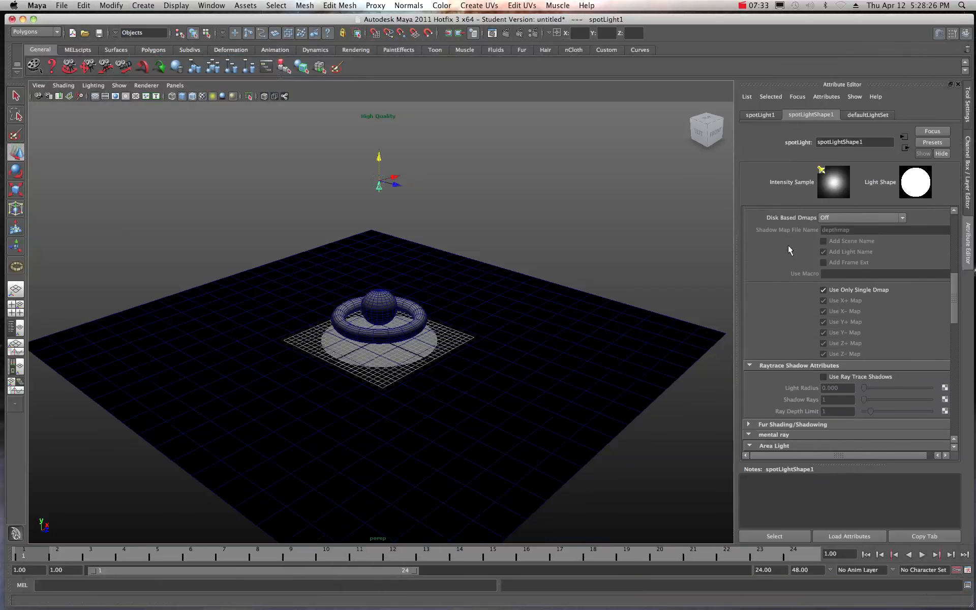
scroll(787, 239, up, 8)
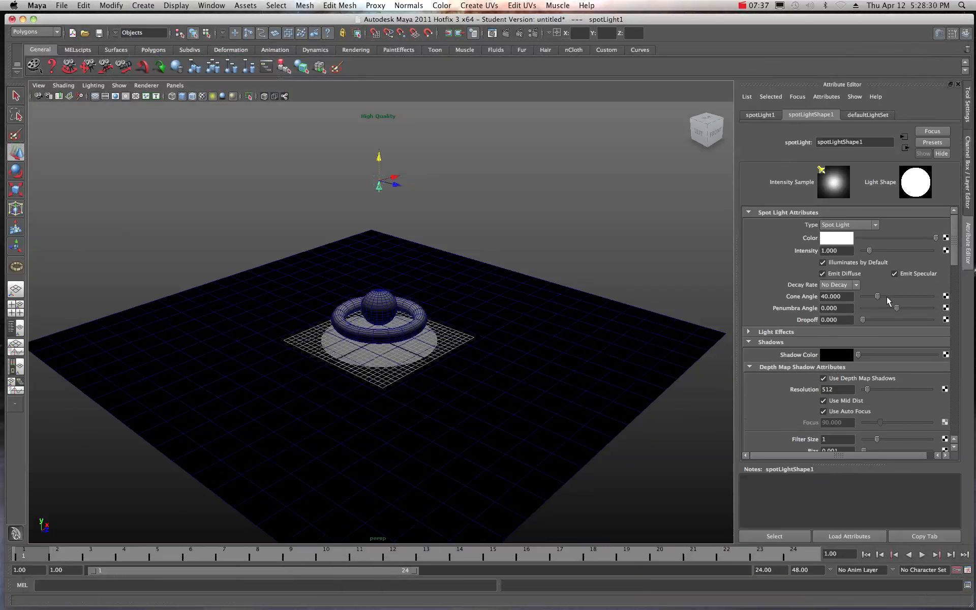
drag(883, 296, 915, 307)
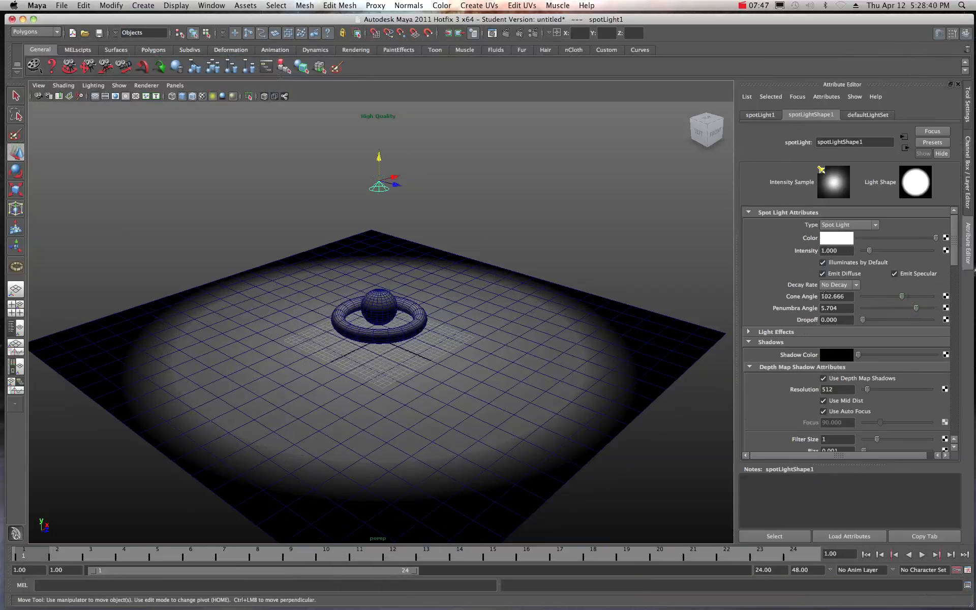
drag(904, 296, 905, 296)
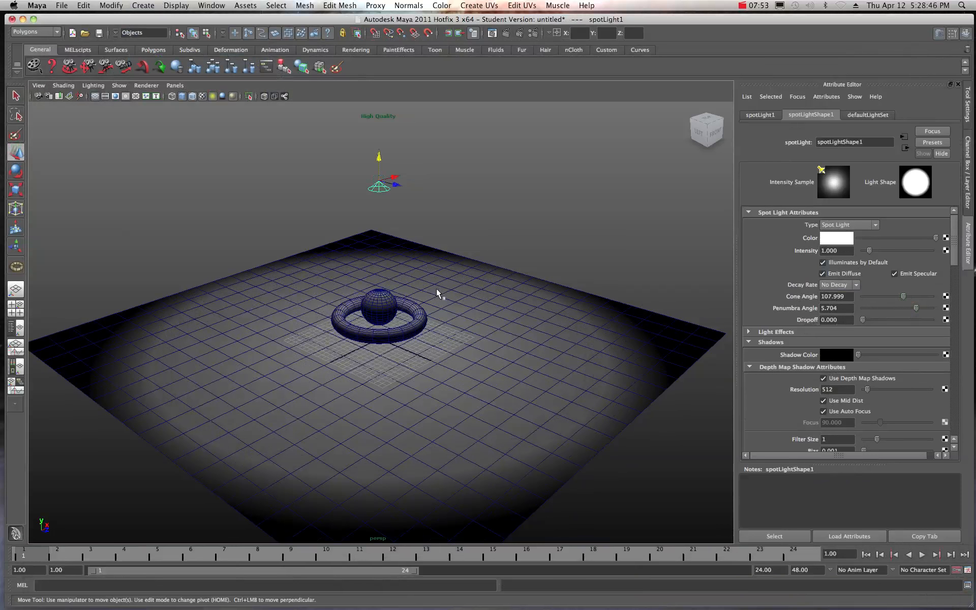
Frame the sphere and torus close up from a low angle and render the view with mental ray.
alt+right_drag(447, 286, 462, 324)
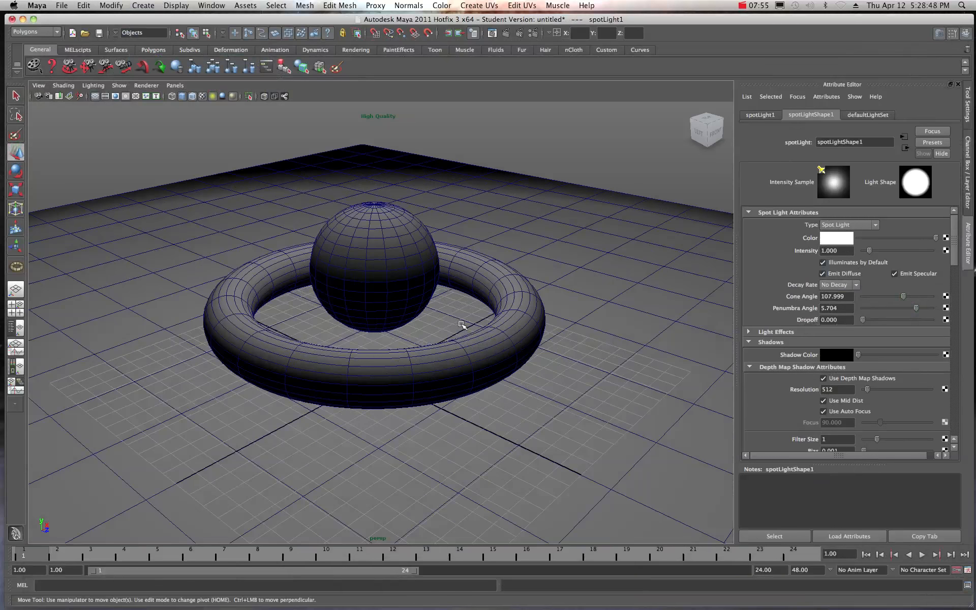
alt+drag(461, 324, 461, 318)
alt+right_drag(460, 317, 475, 318)
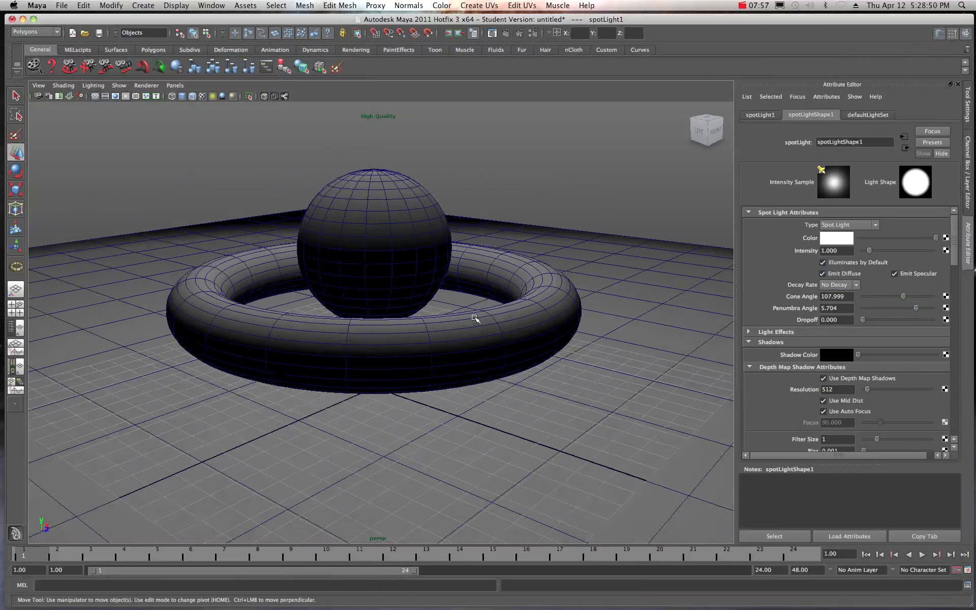
alt+middle_drag(515, 287, 501, 294)
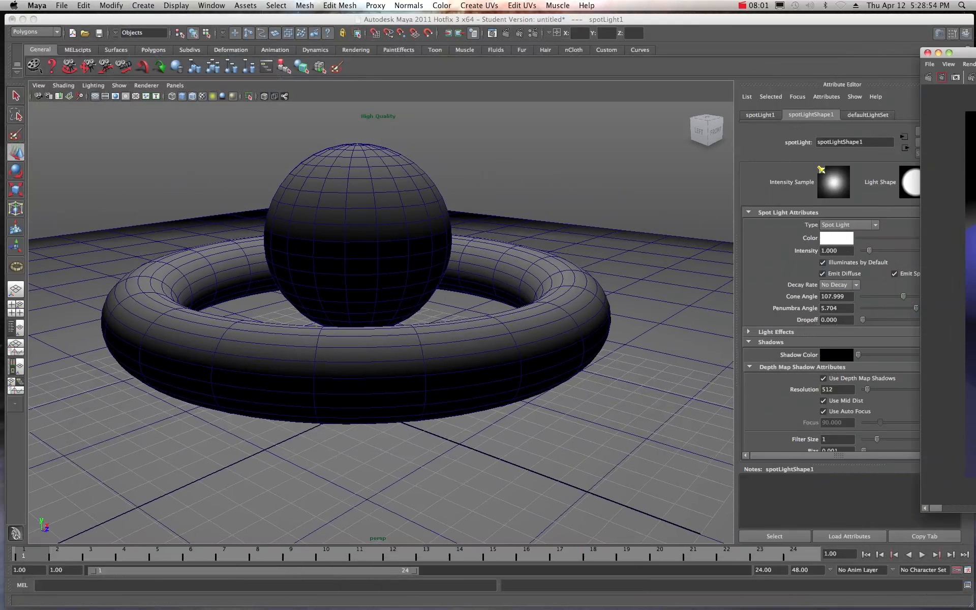
drag(975, 59, 253, 68)
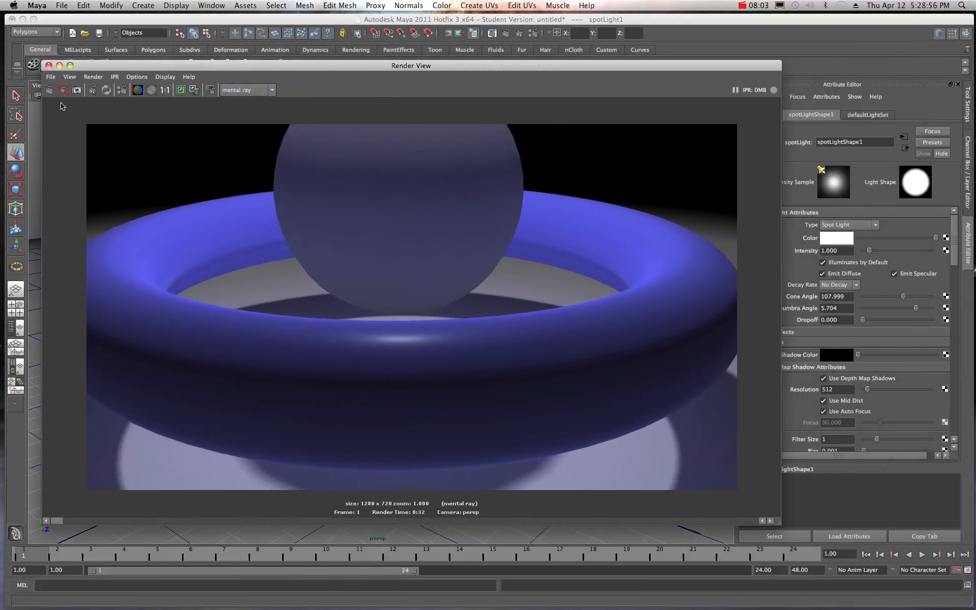
click(50, 91)
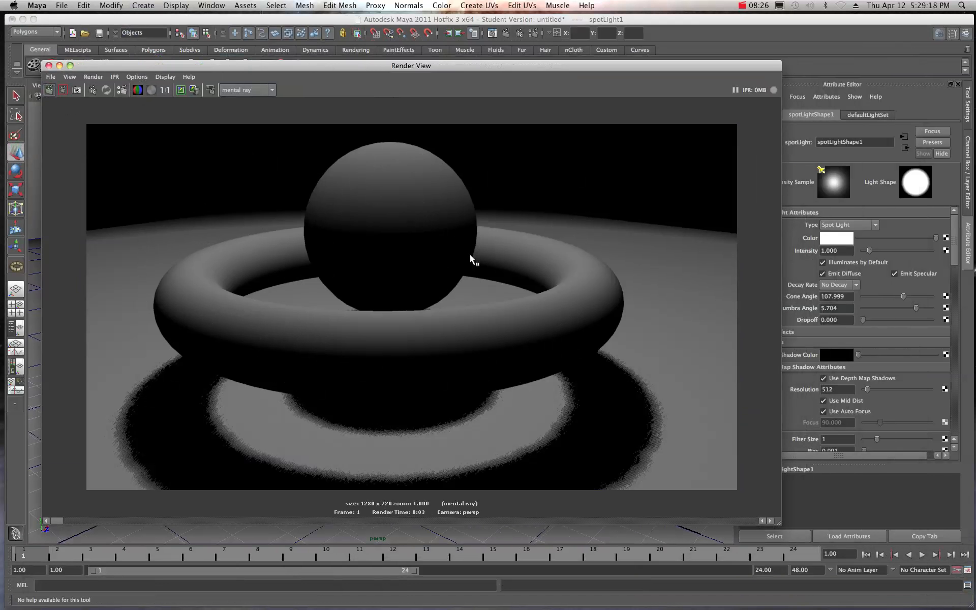
Turn off depth map shadows for the spot light and shrink the render window so the light's attributes are uncovered.
drag(644, 64, 625, 49)
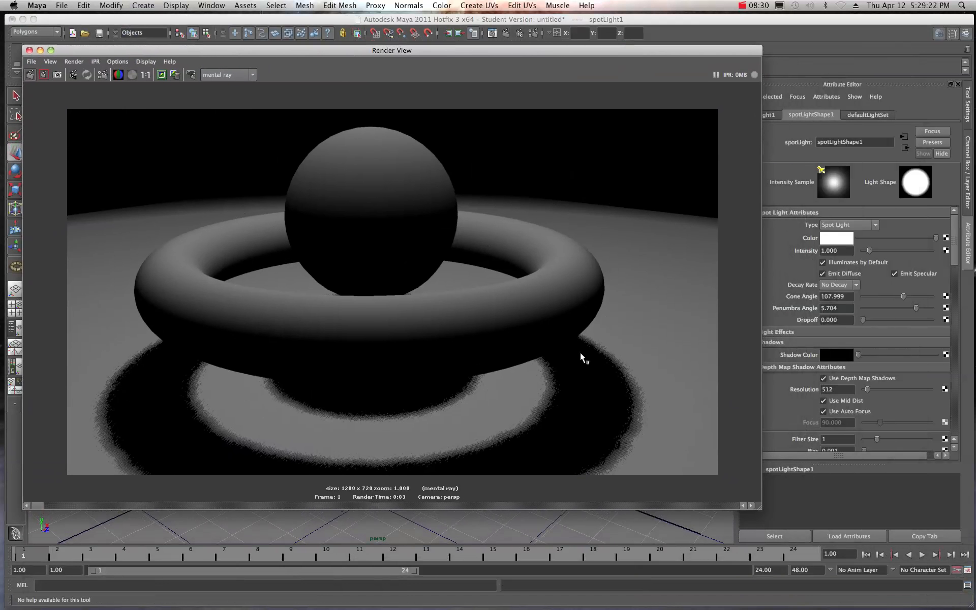
click(823, 379)
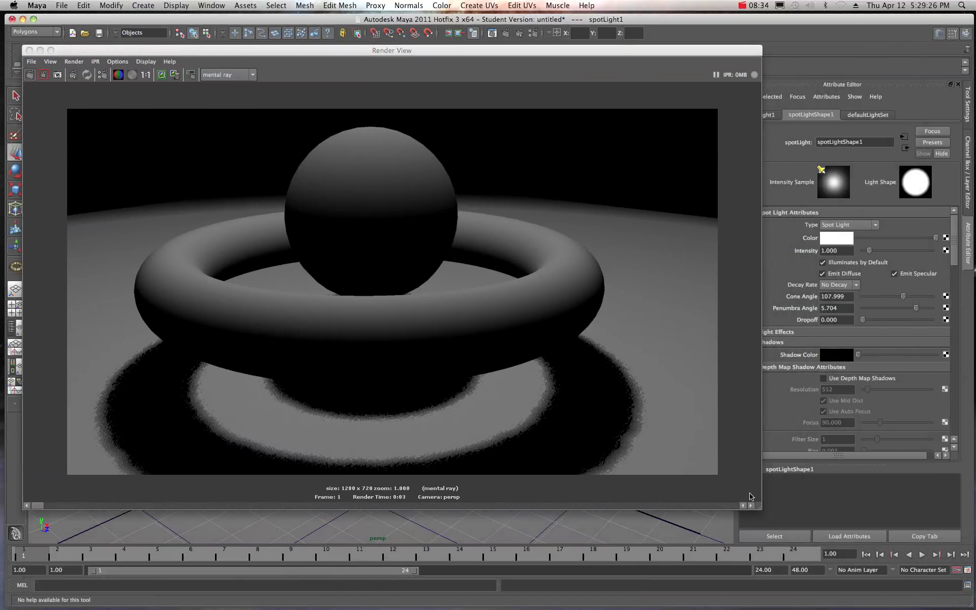
drag(762, 510, 724, 503)
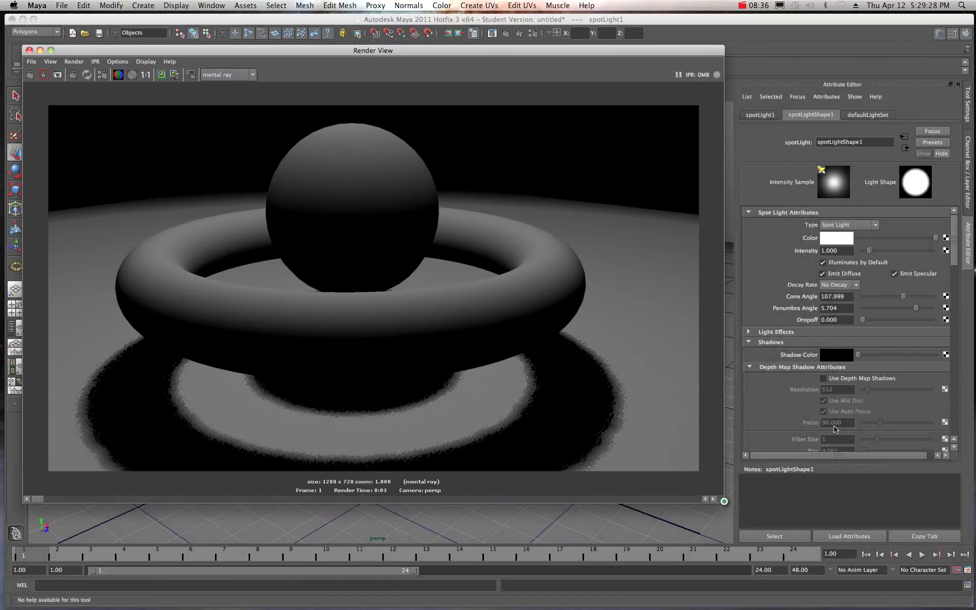
Enable ray trace shadows on the spot light with a Light Radius of 0.290 and 25 Shadow Rays, and re-render the view.
scroll(795, 340, down, 3)
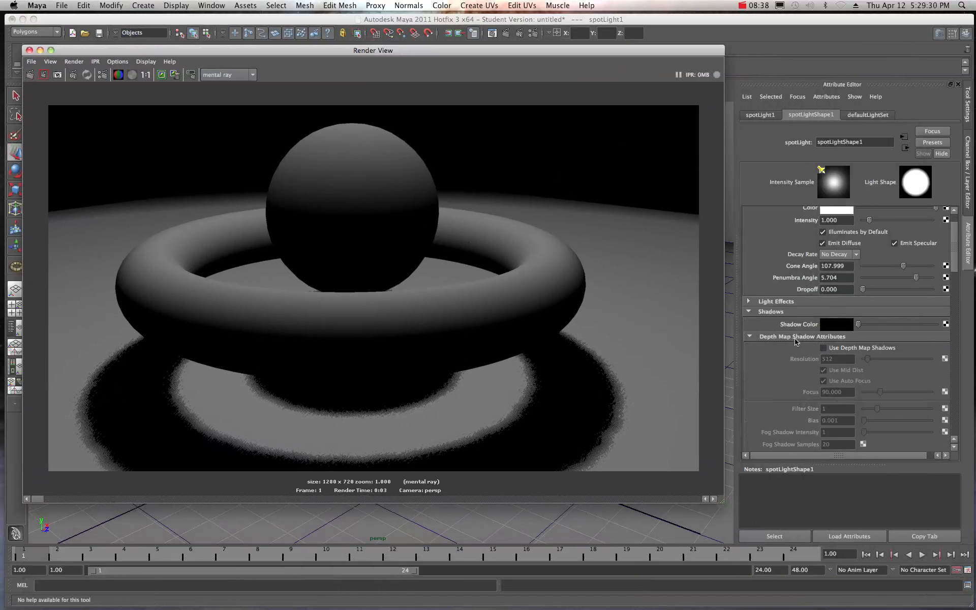
scroll(796, 341, down, 10)
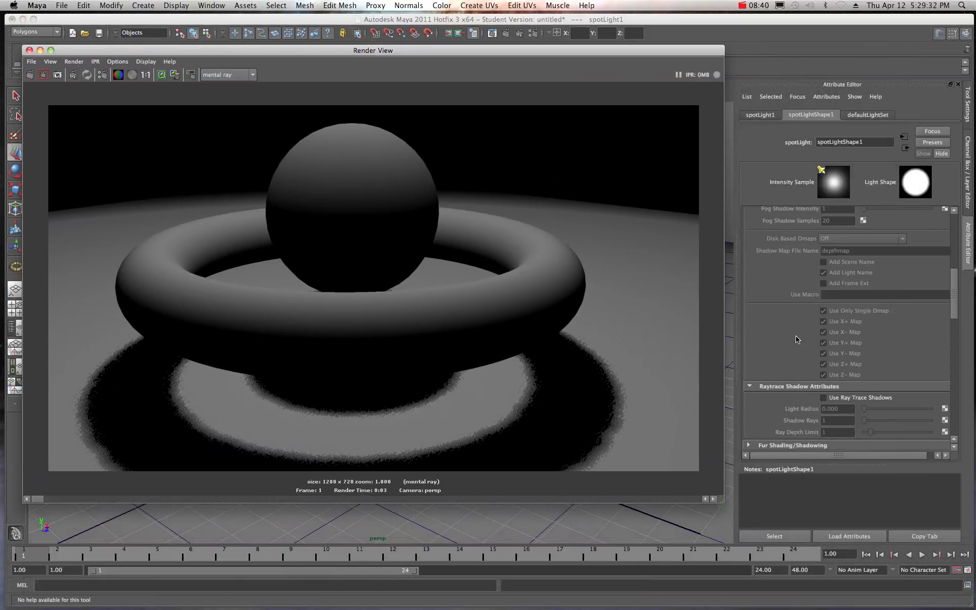
click(823, 356)
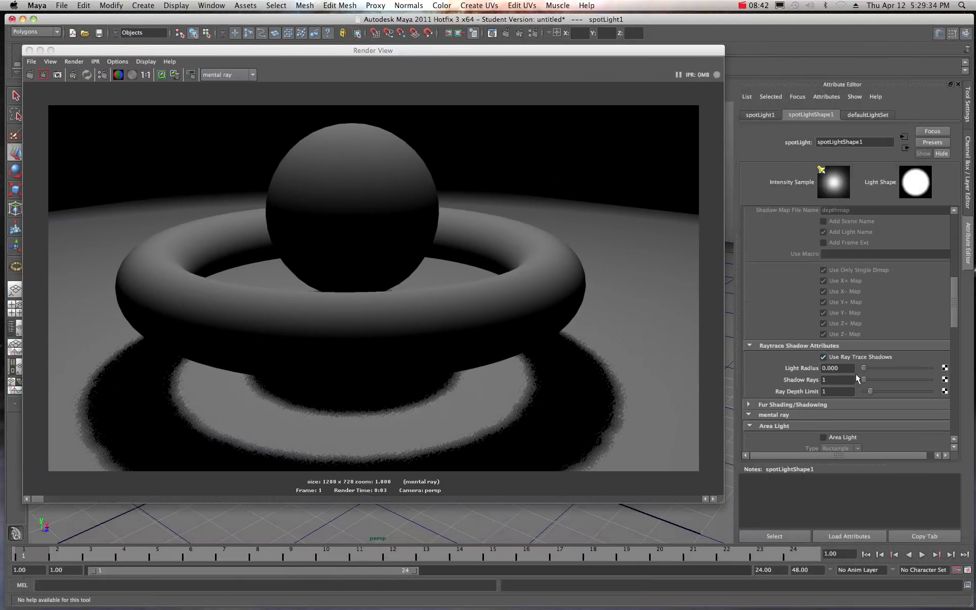
drag(863, 368, 904, 380)
scroll(812, 379, down, 4)
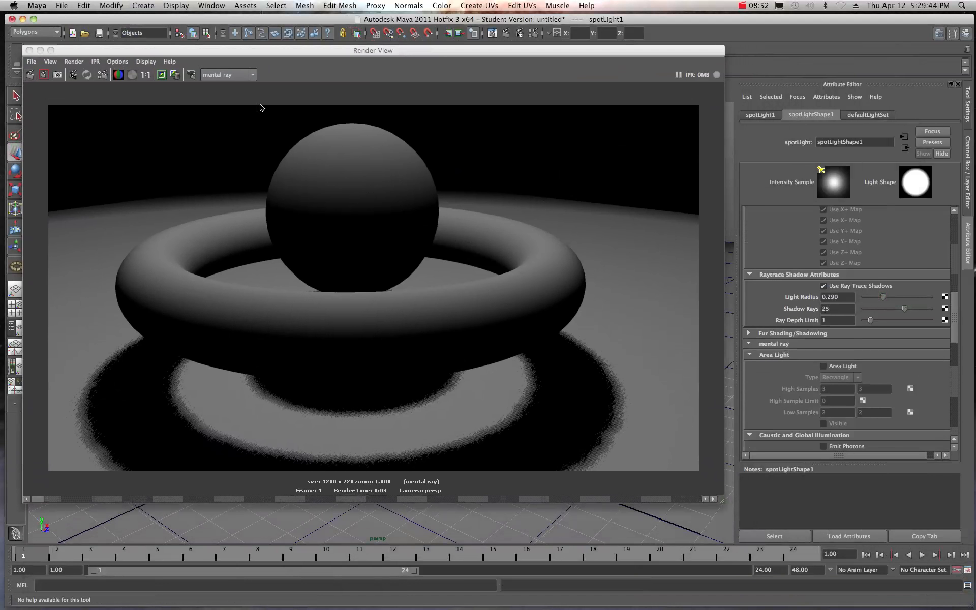
click(162, 75)
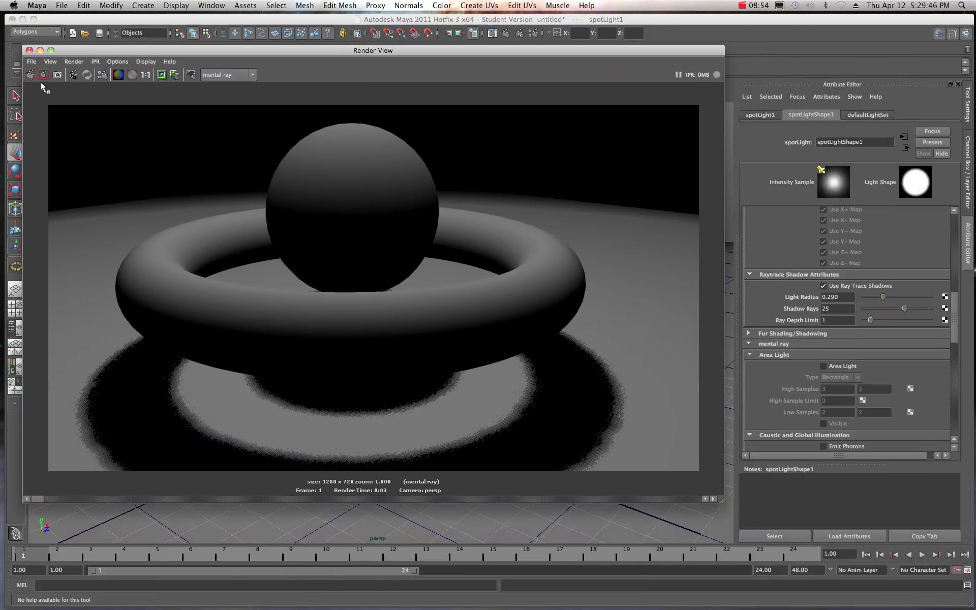
click(29, 75)
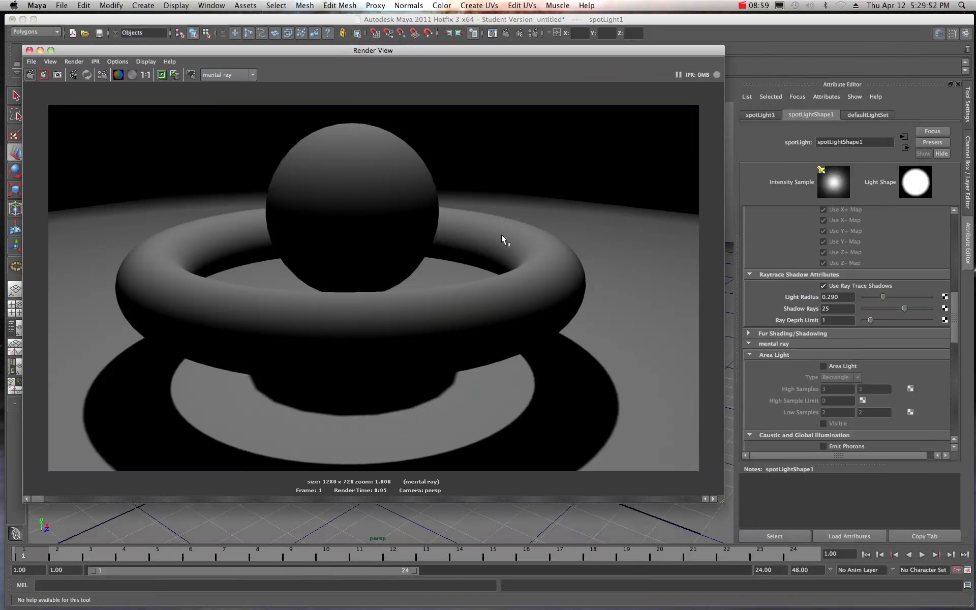
Set the mental ray quality preset to Draft in the render settings.
drag(975, 89, 590, 88)
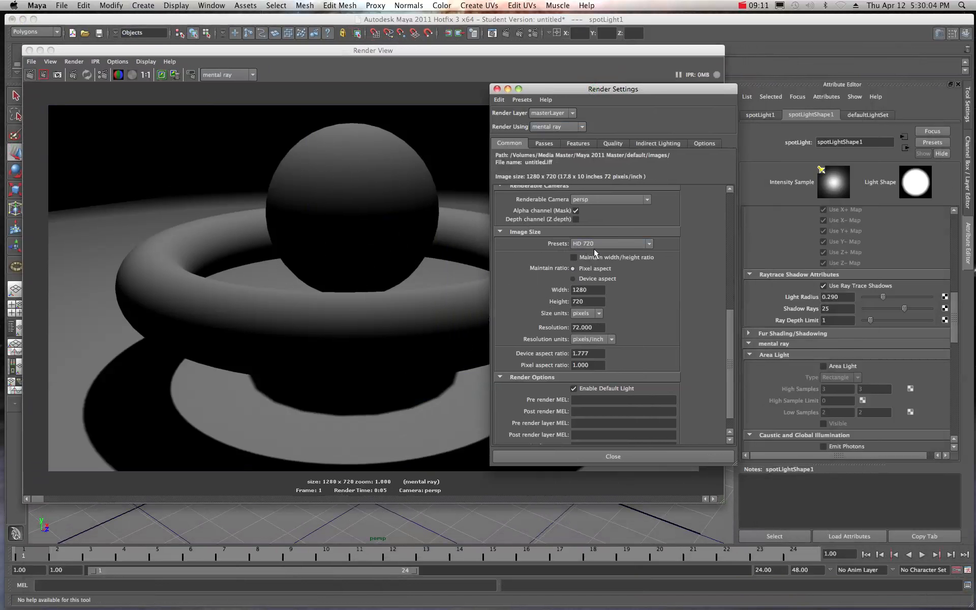
click(618, 143)
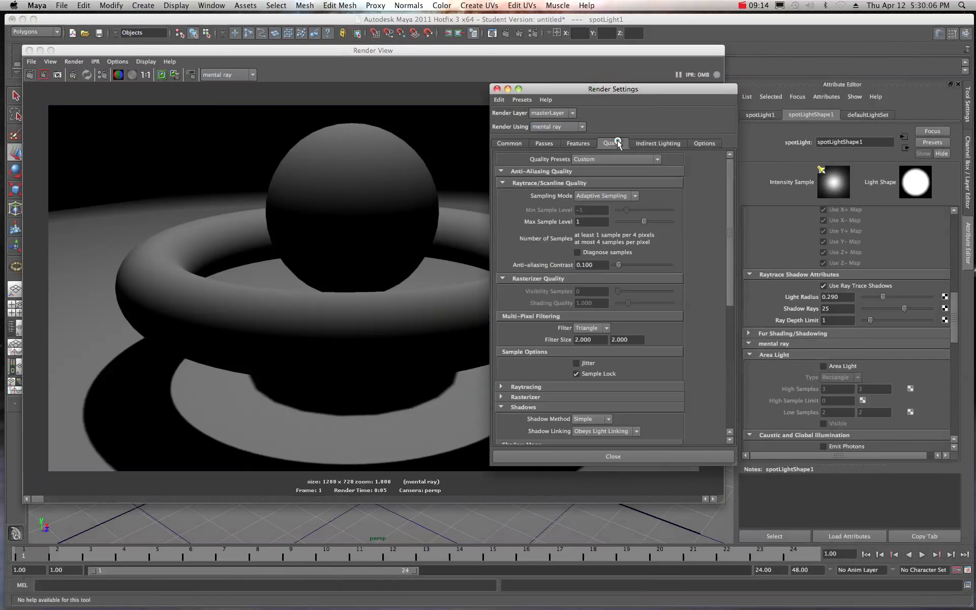
click(657, 161)
click(613, 177)
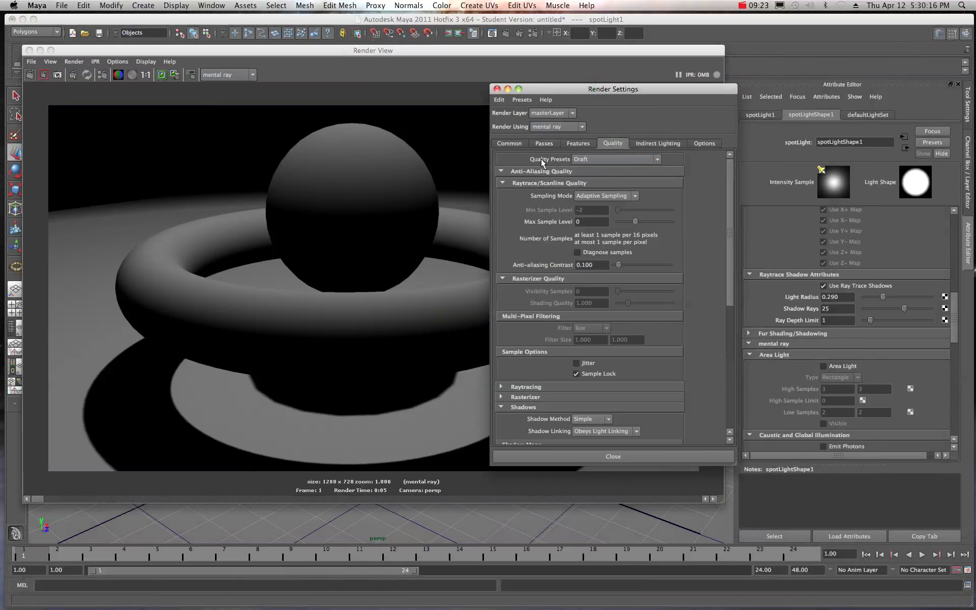
Turn off Enable Default Light in the common render options.
click(506, 144)
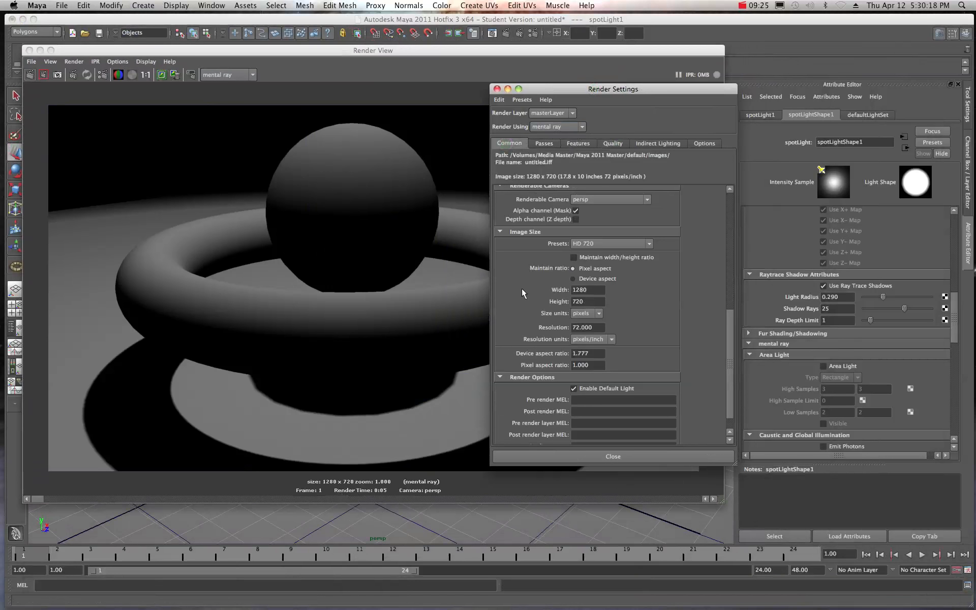
scroll(521, 288, down, 1)
drag(552, 90, 655, 66)
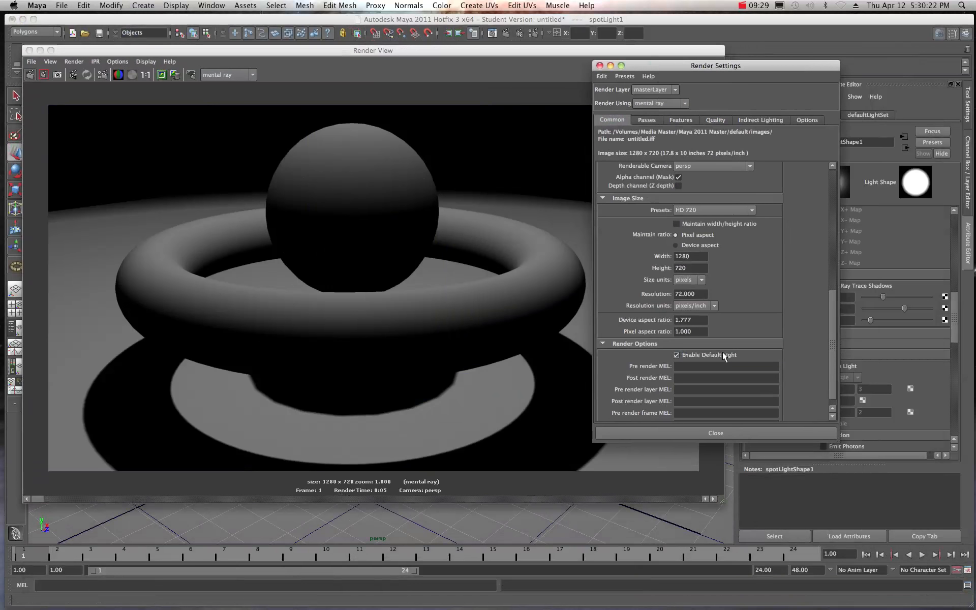
click(676, 356)
Review the indirect lighting and feature settings, and set the mental ray quality preset to Preview: Global Illumination.
click(714, 121)
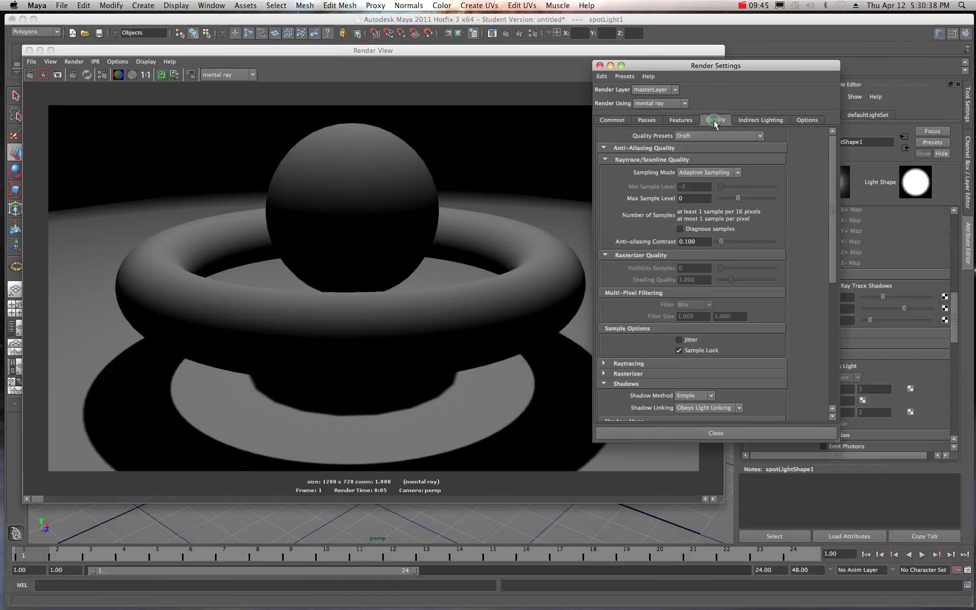
click(743, 121)
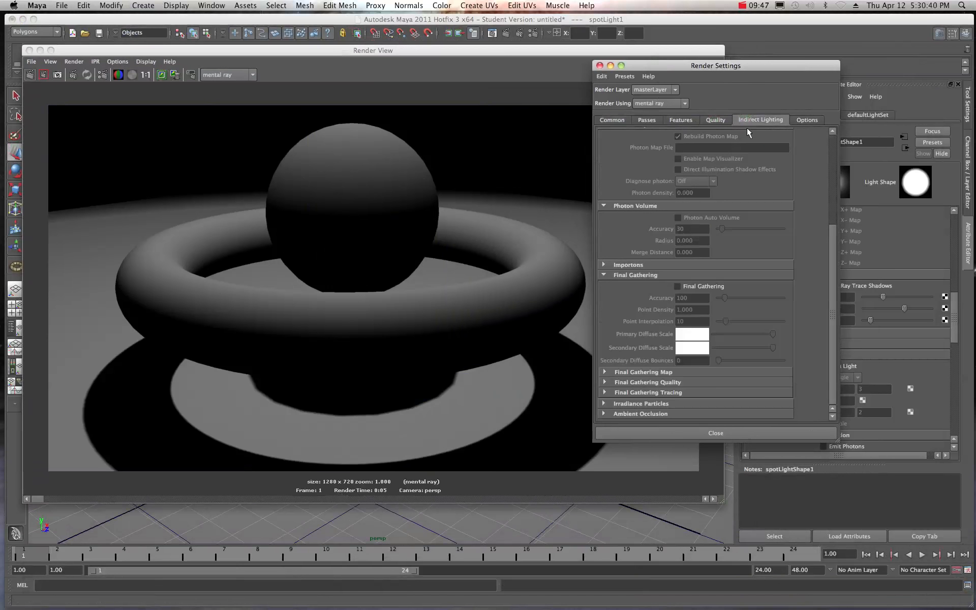
scroll(660, 226, up, 5)
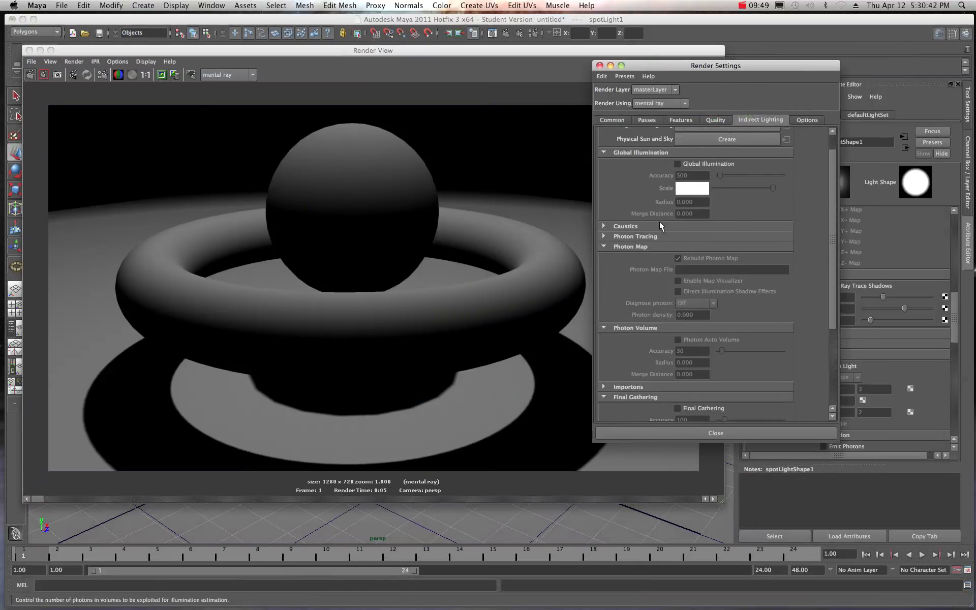
scroll(660, 221, up, 1)
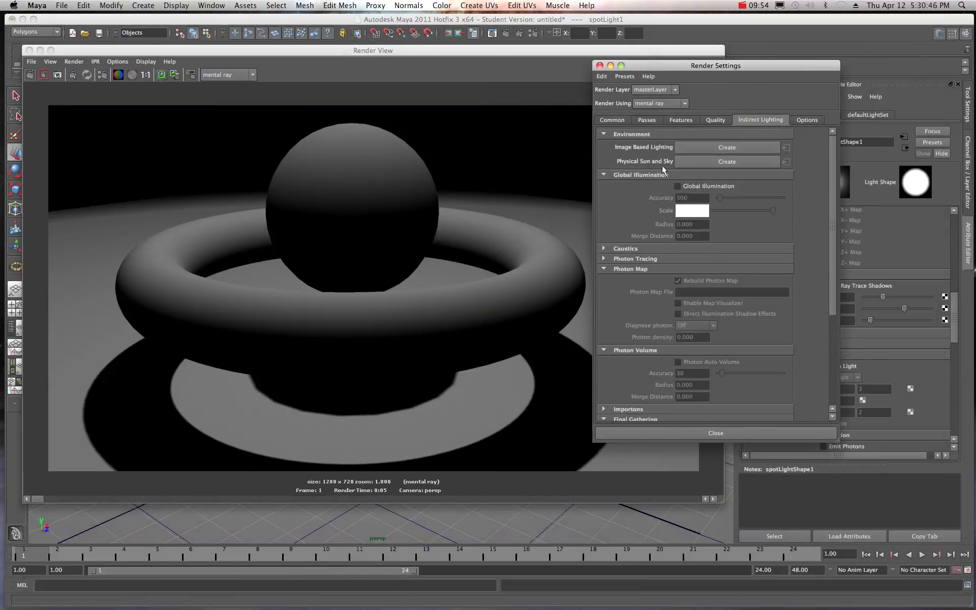
click(679, 121)
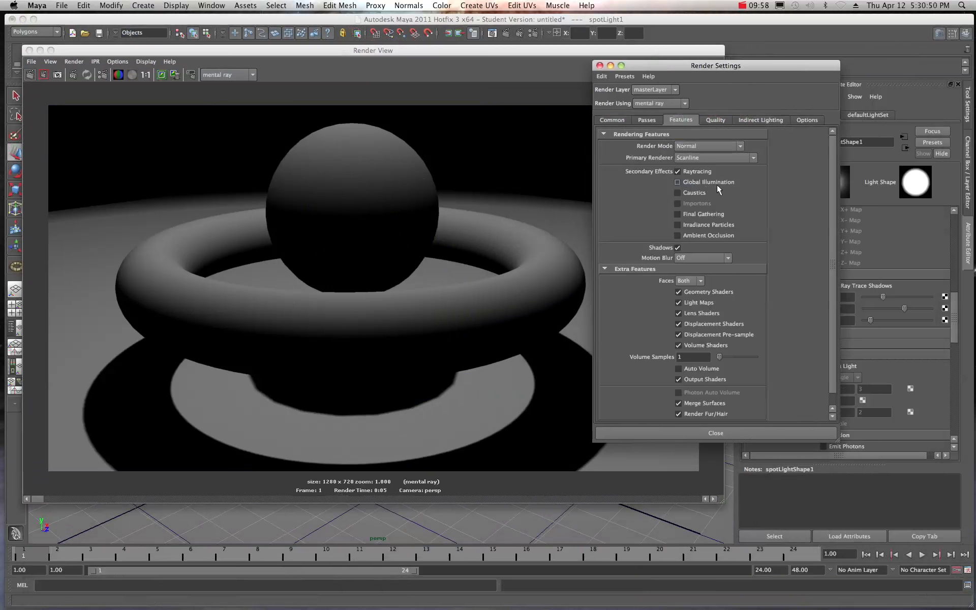
click(716, 120)
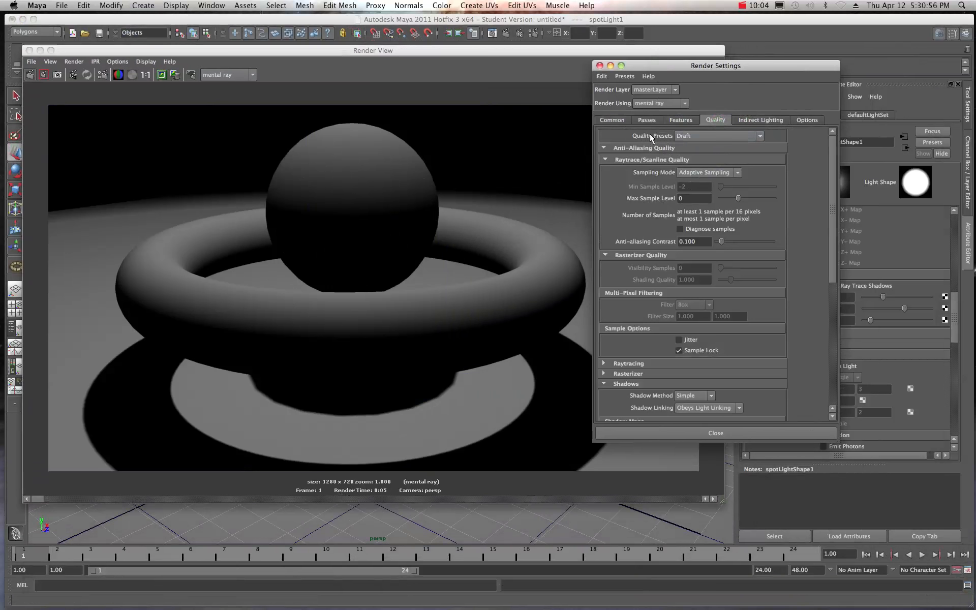
click(760, 136)
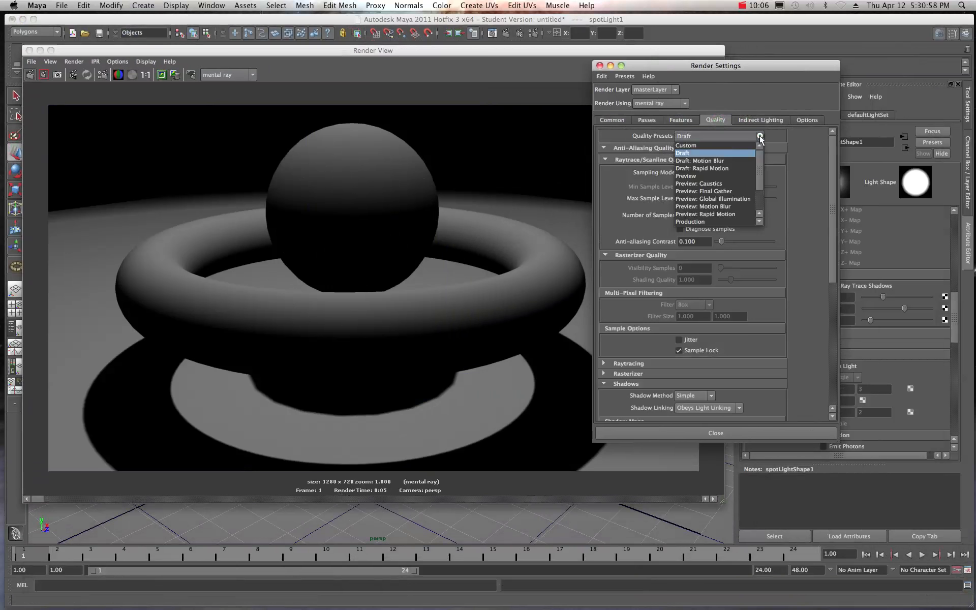
click(709, 199)
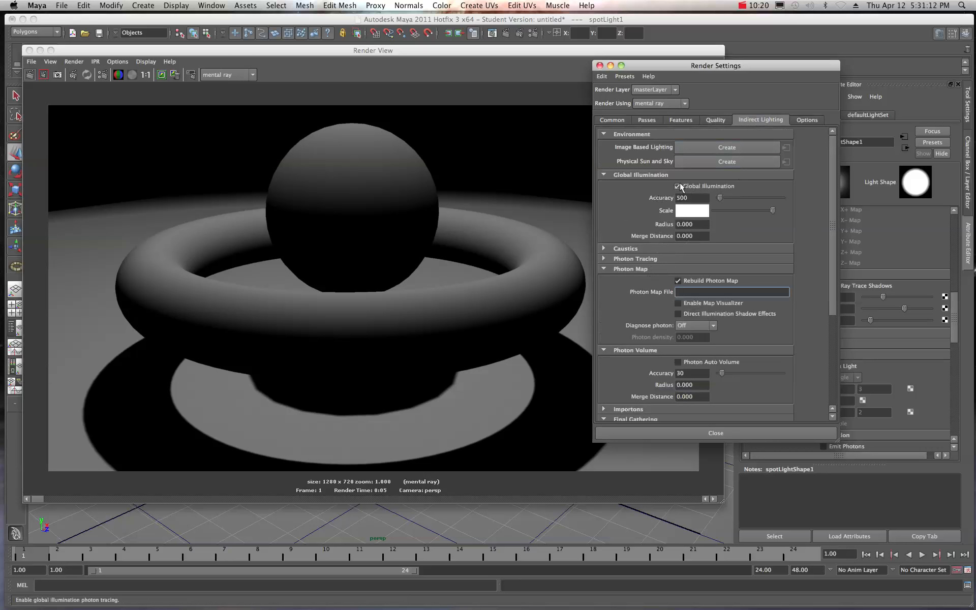
Make sure Global Illumination is enabled among the secondary rendering effects and close the render settings.
click(676, 121)
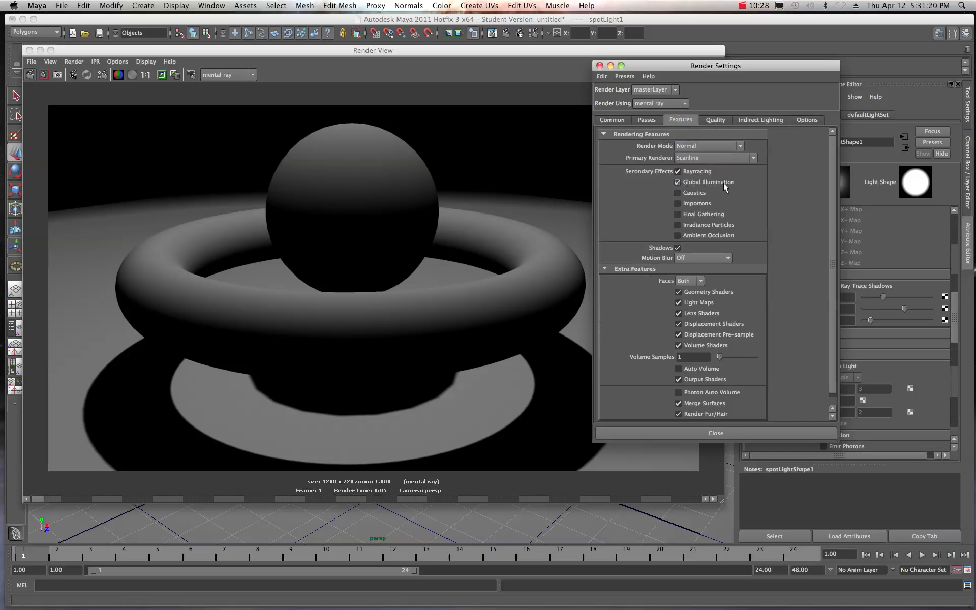
click(677, 182)
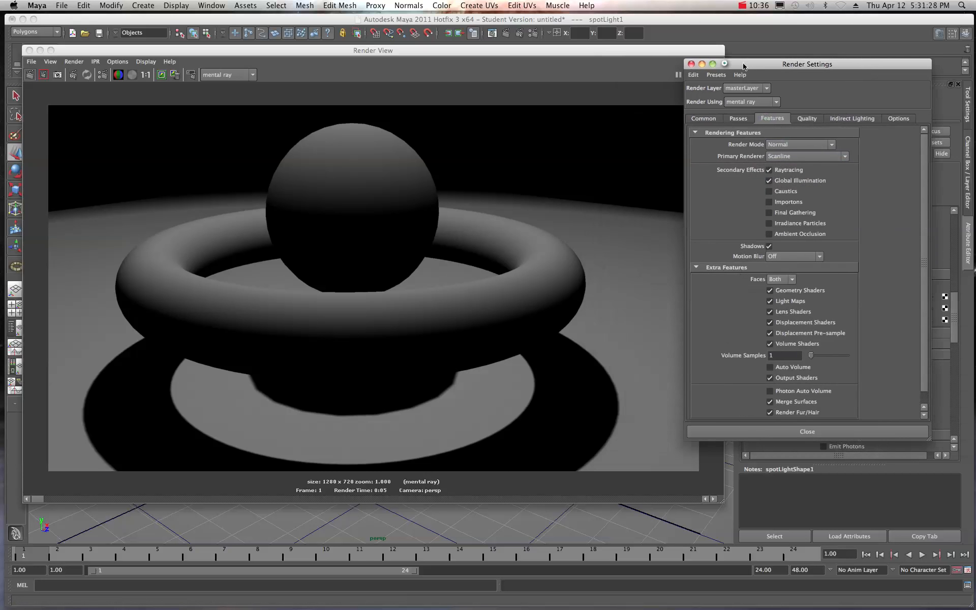
click(600, 65)
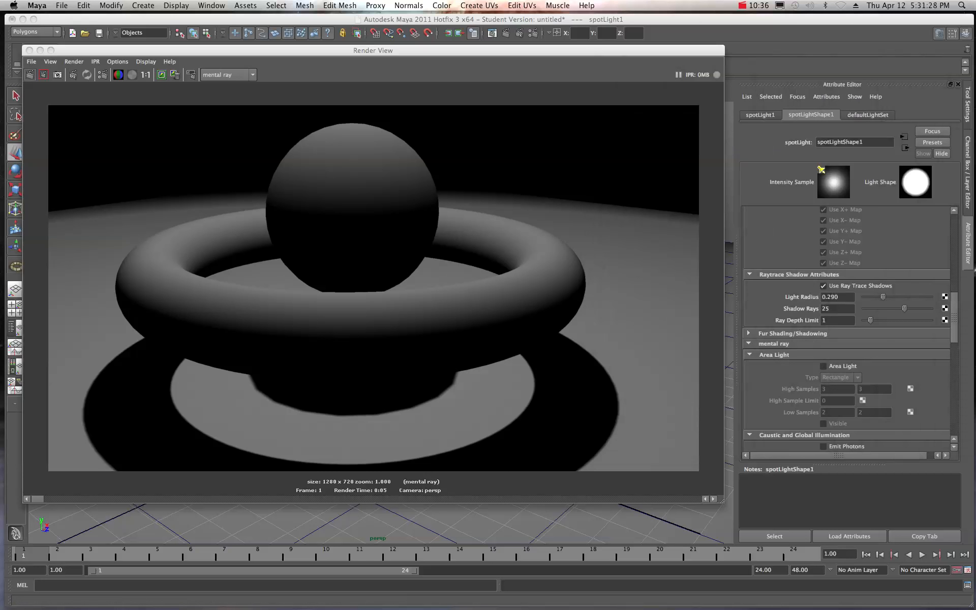
Keep the current render image, re-render the scene with global illumination, and move the Render View aside.
click(163, 75)
click(30, 75)
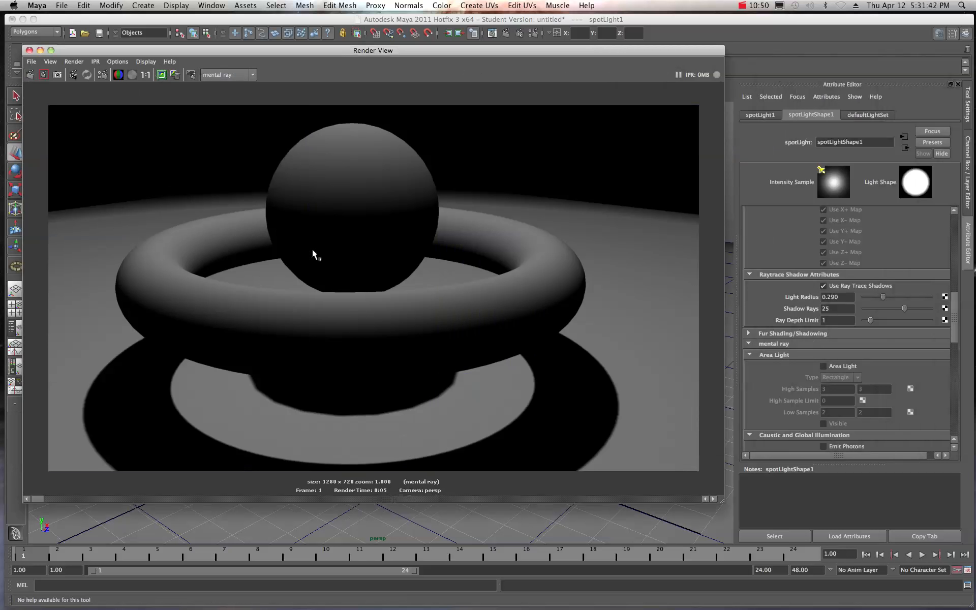
mouse_move(38, 502)
mouse_down()
mouse_move(56, 502)
mouse_move(40, 500)
mouse_up()
drag(327, 50, 975, 79)
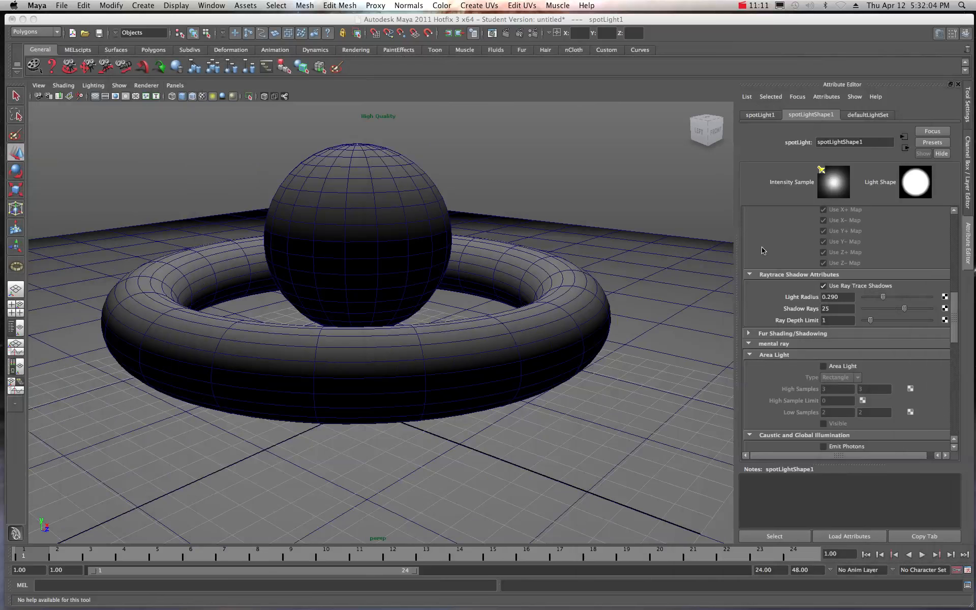
Enable Emit Photons in the spot light's Caustic and Global Illumination attributes.
key(a)
key(w)
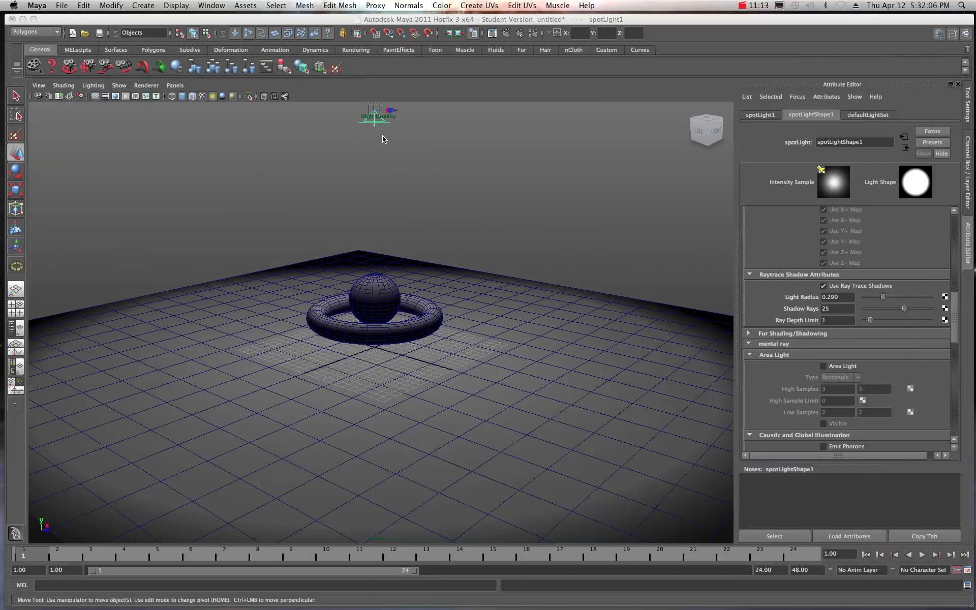
scroll(768, 319, down, 8)
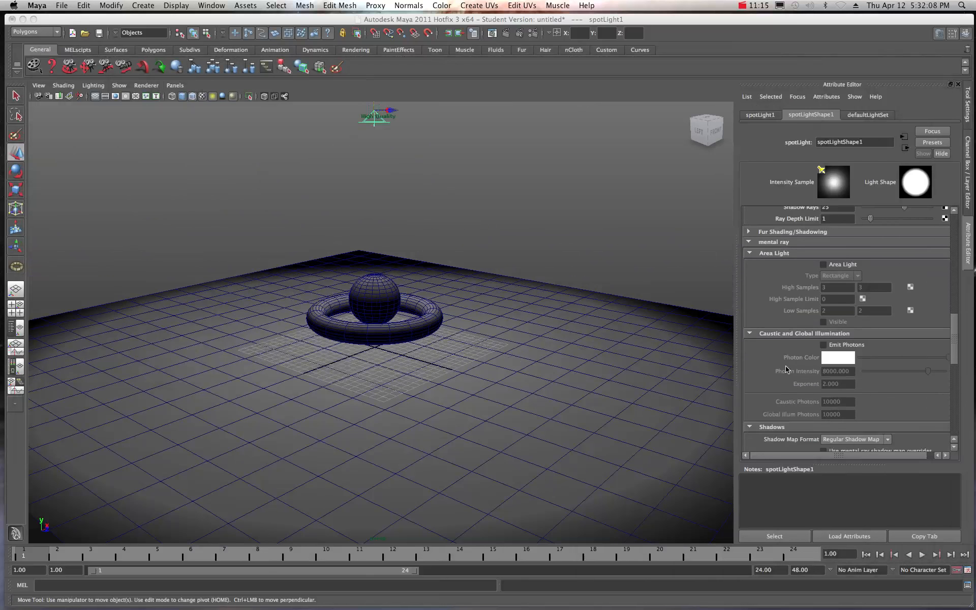
scroll(786, 369, down, 10)
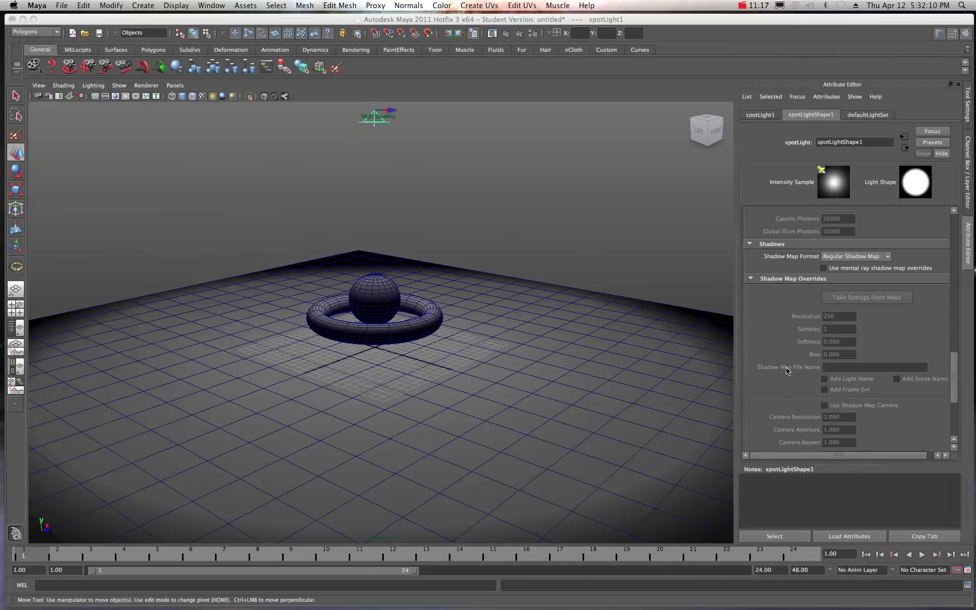
scroll(786, 368, down, 3)
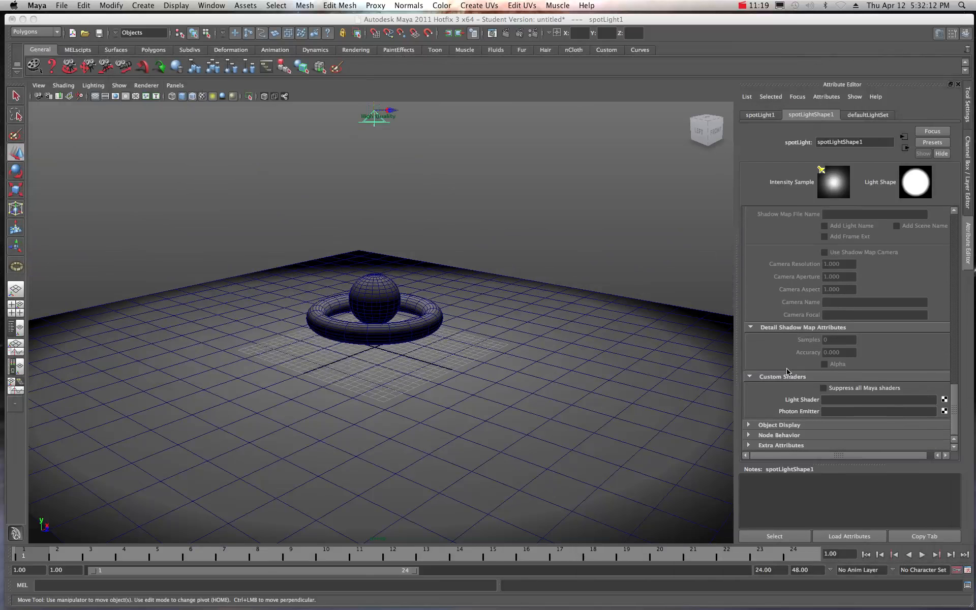
scroll(787, 368, up, 9)
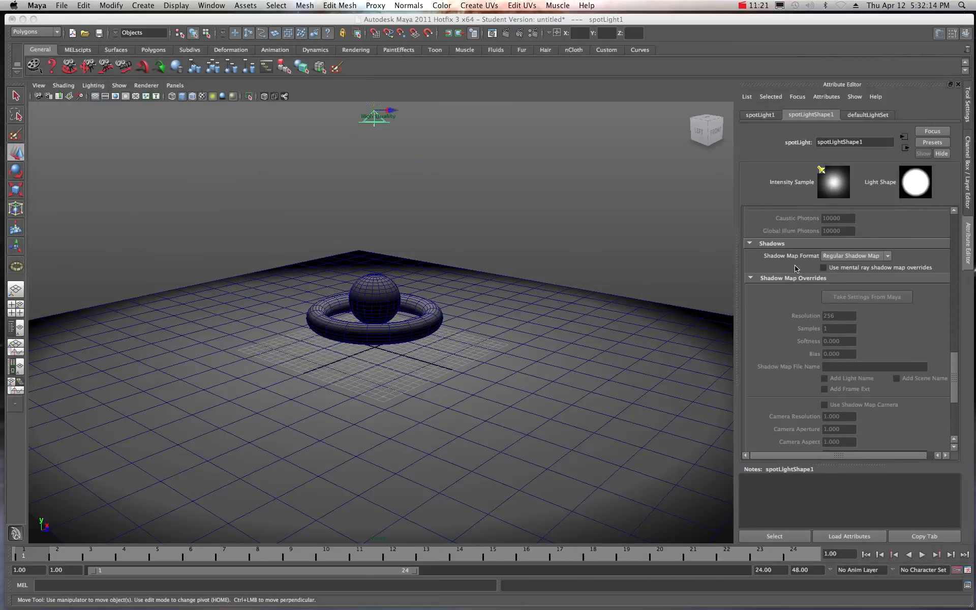
scroll(795, 268, up, 1)
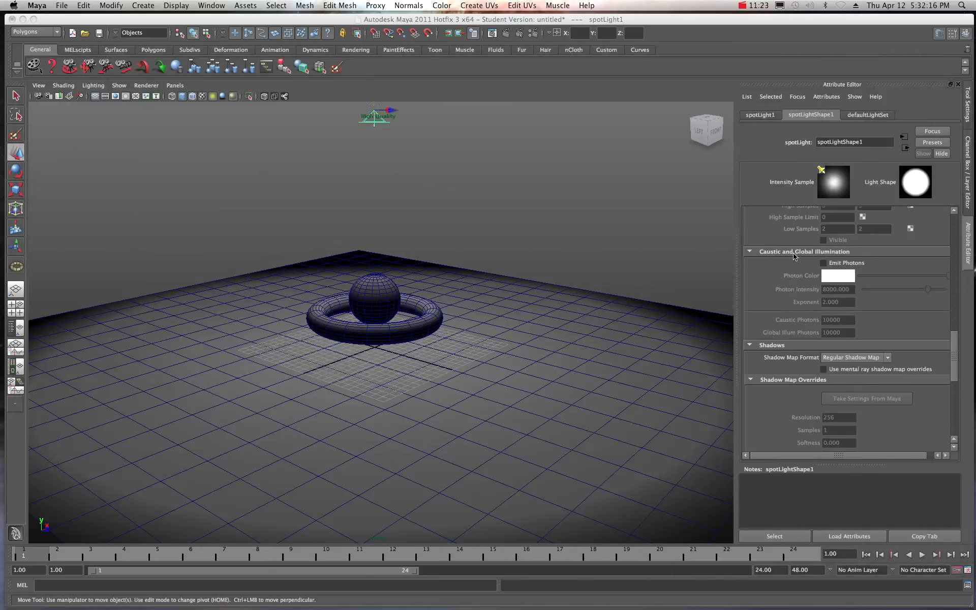
scroll(790, 262, up, 2)
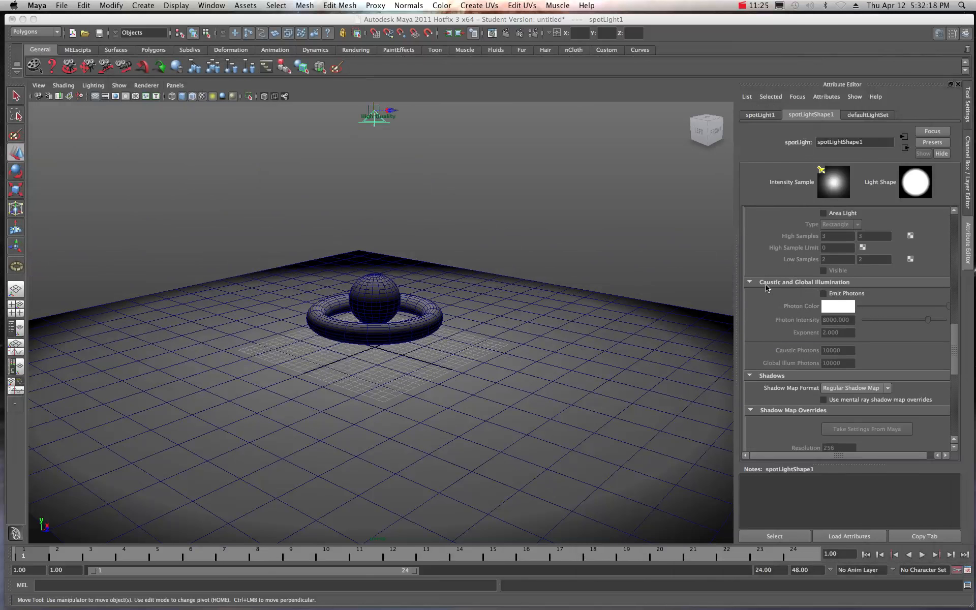
click(824, 294)
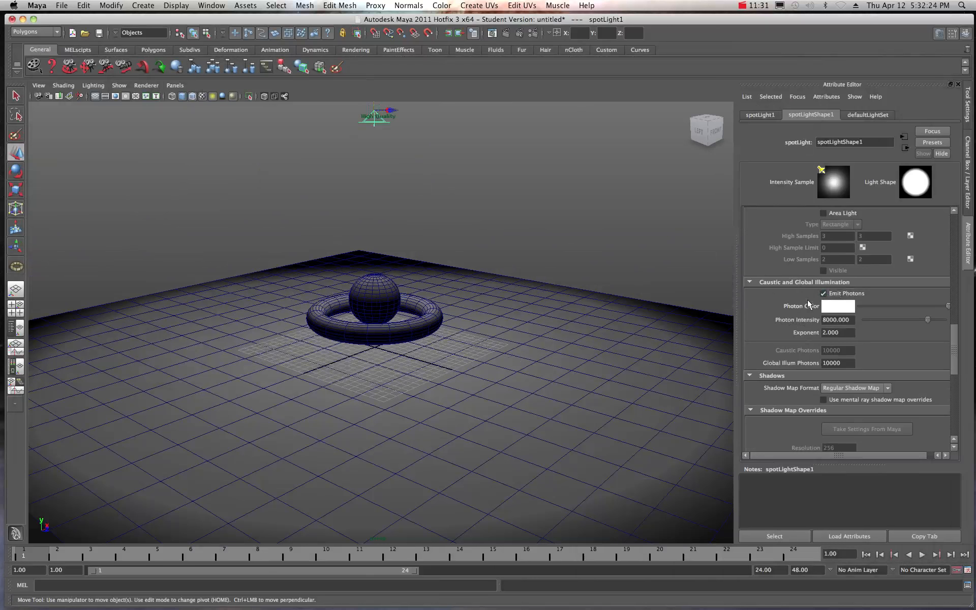
Frame the sphere and torus closely, then re-render the scene with photon emission and keep the resulting image.
scroll(394, 266, up, 8)
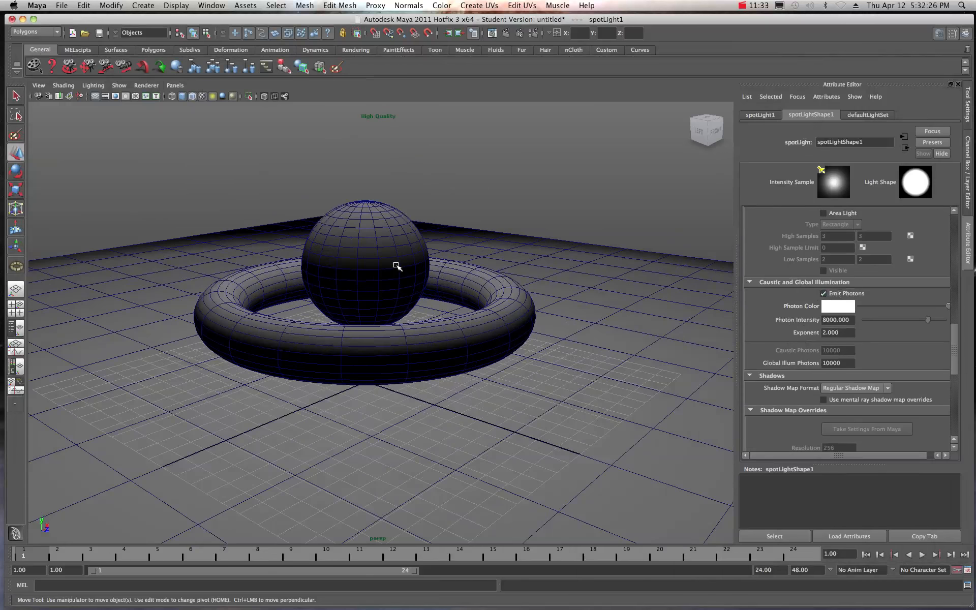
scroll(399, 266, up, 2)
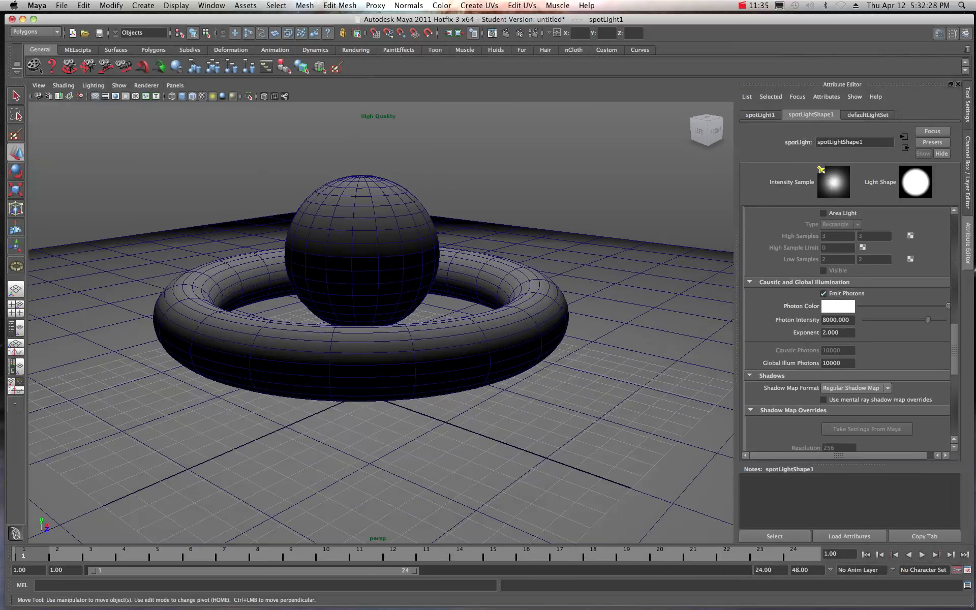
drag(975, 99, 268, 70)
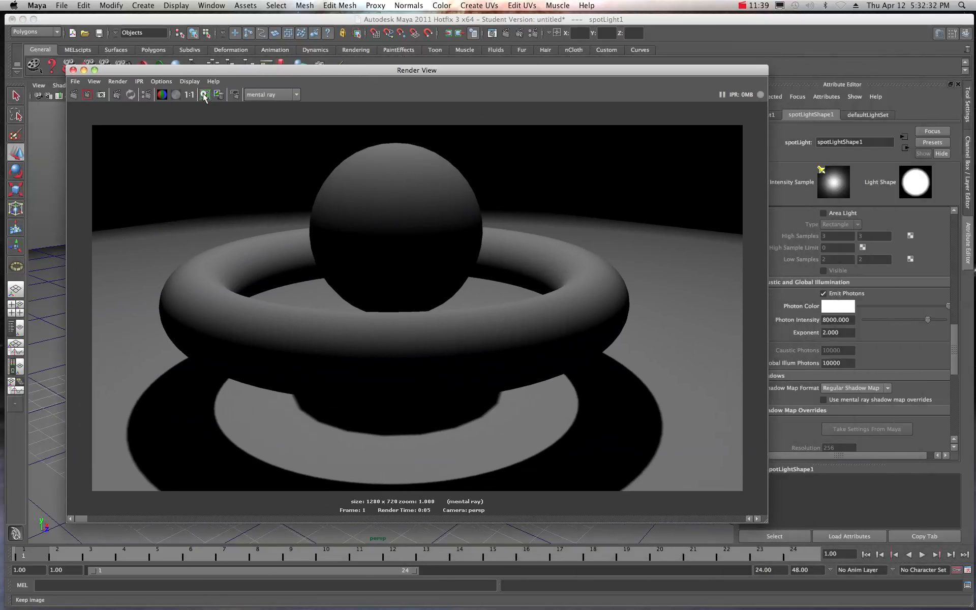
click(75, 94)
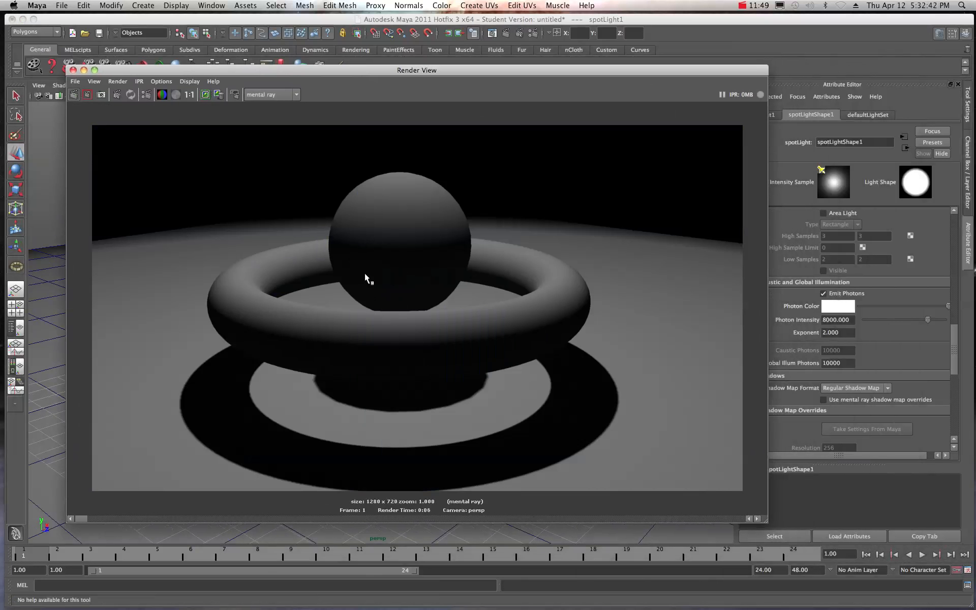
click(206, 95)
drag(79, 518, 85, 521)
drag(712, 72, 673, 66)
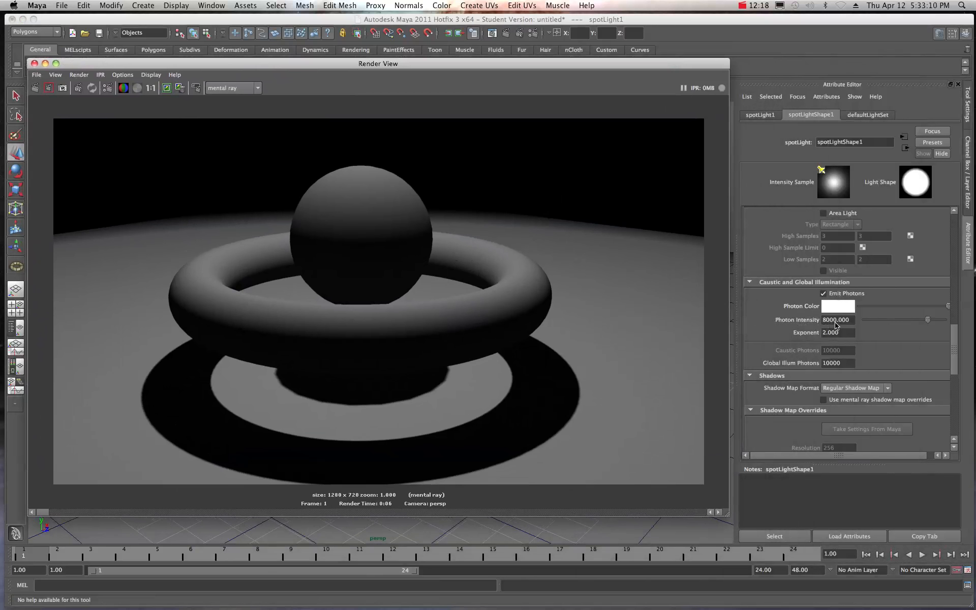
Set the spot light's photon intensity to 16000 and re-render the scene to compare it with the kept image.
click(827, 321)
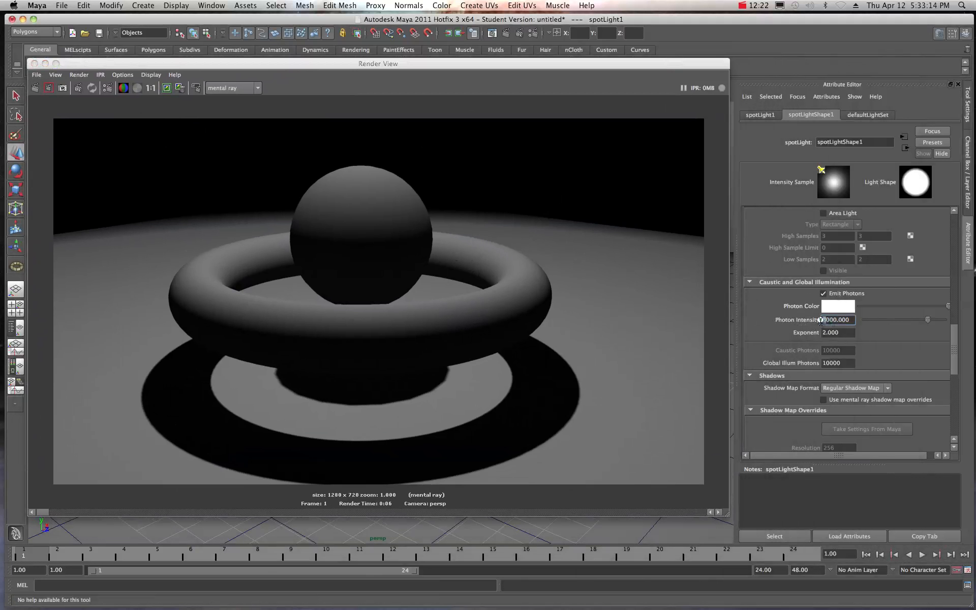
drag(826, 321, 791, 319)
text(16)
click(843, 333)
click(167, 87)
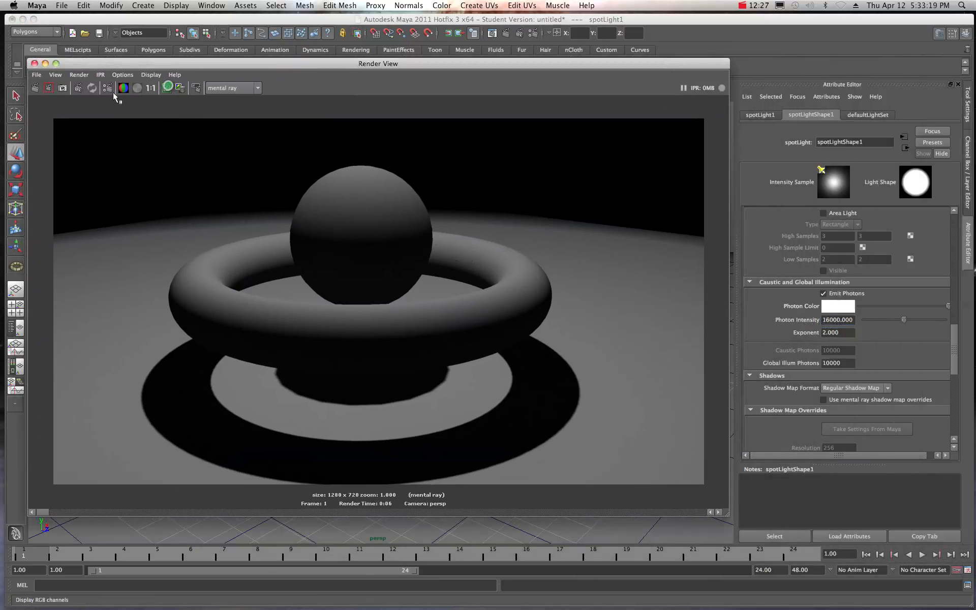
click(35, 87)
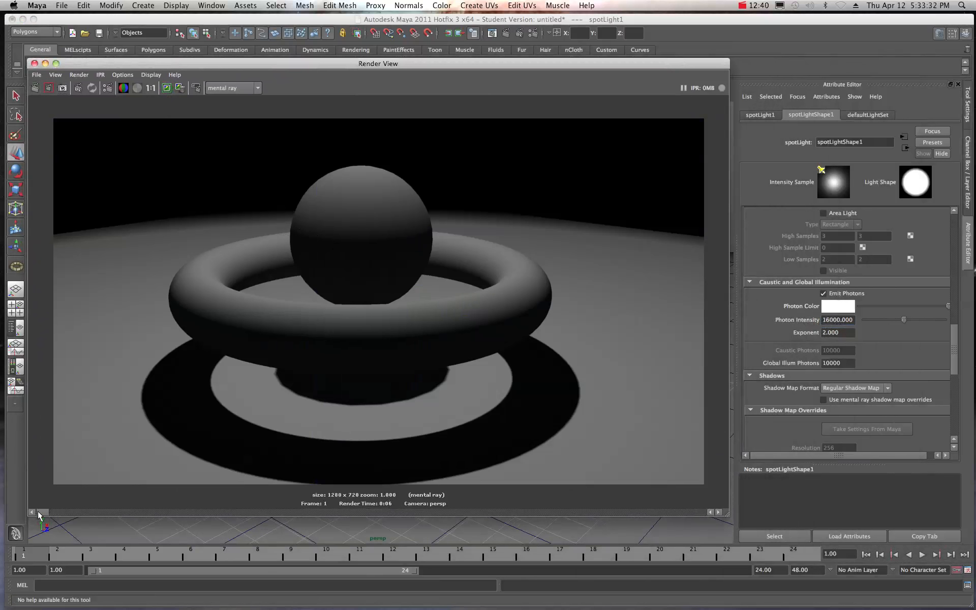
drag(41, 510, 51, 513)
drag(55, 513, 40, 511)
Raise the spot light's photon intensity to 160000, then keep the current image and re-render the scene.
click(834, 326)
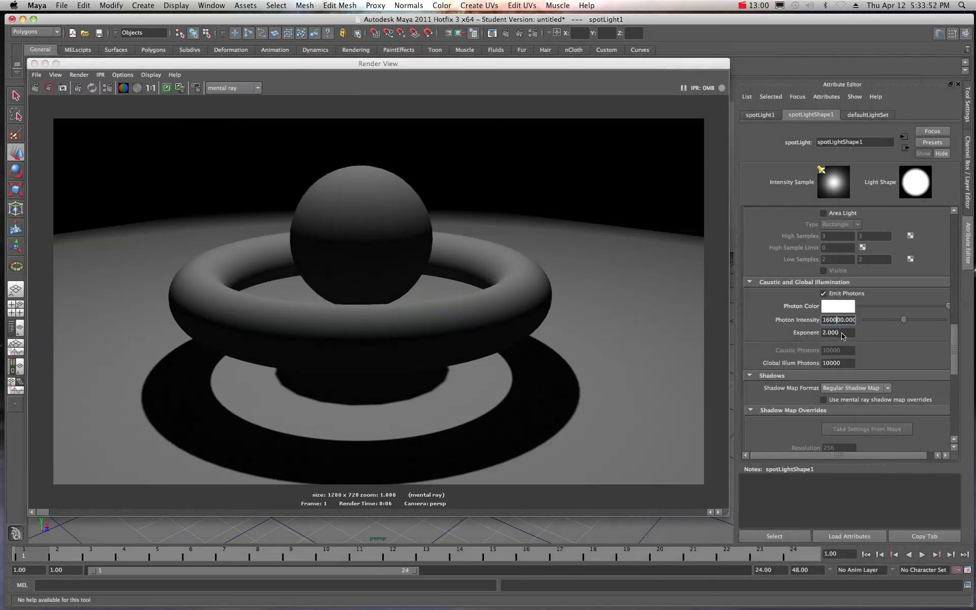
text(0)
key(Tab)
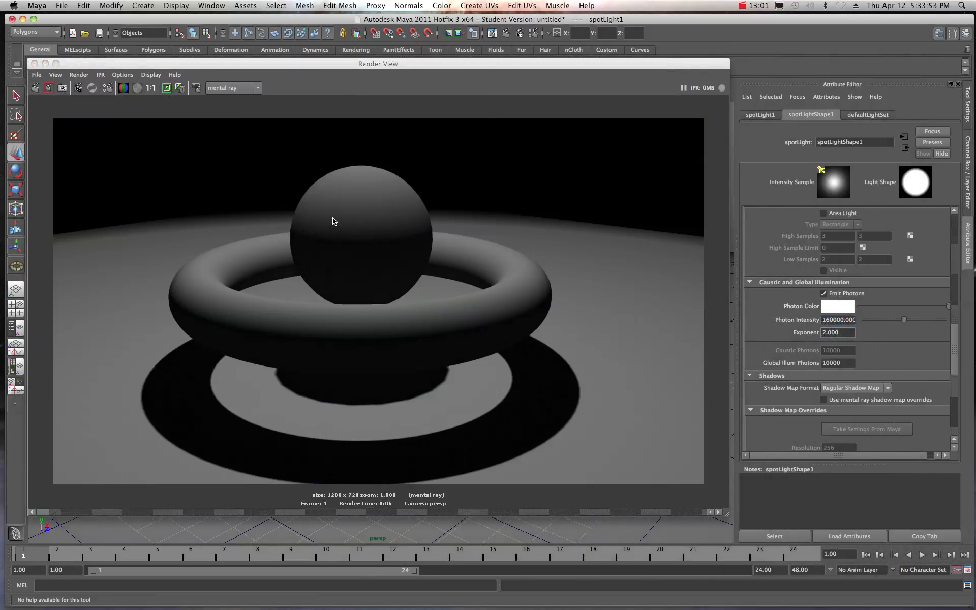
click(171, 91)
click(35, 88)
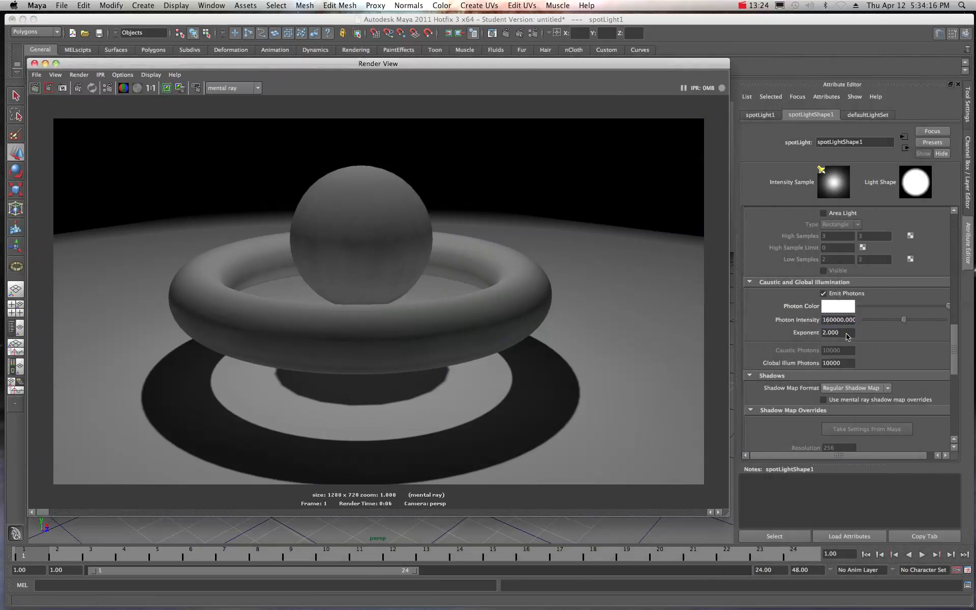
Set the spot light's photon exponent to 1 and re-render the scene.
drag(846, 336, 816, 336)
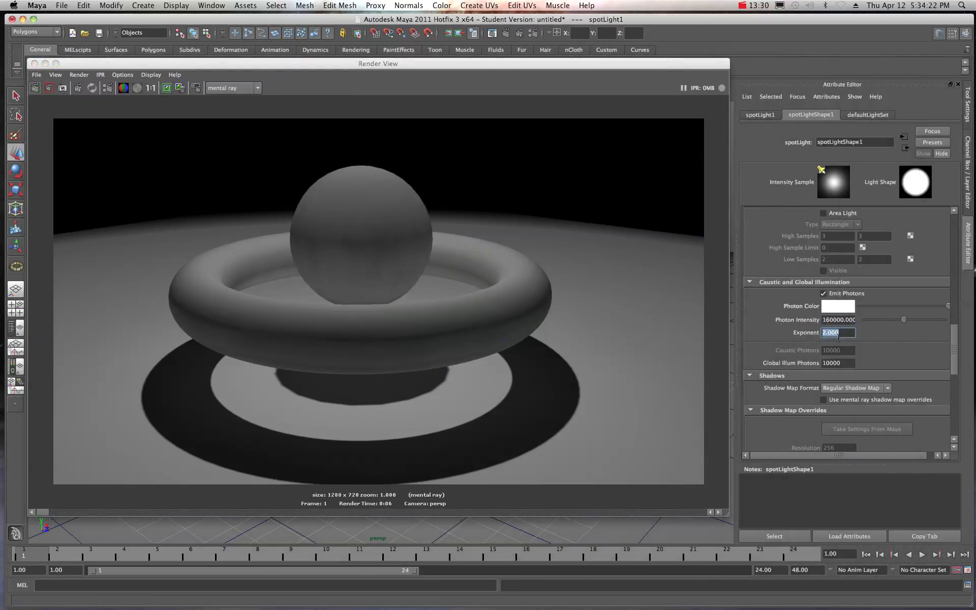
text(1)
key(Return)
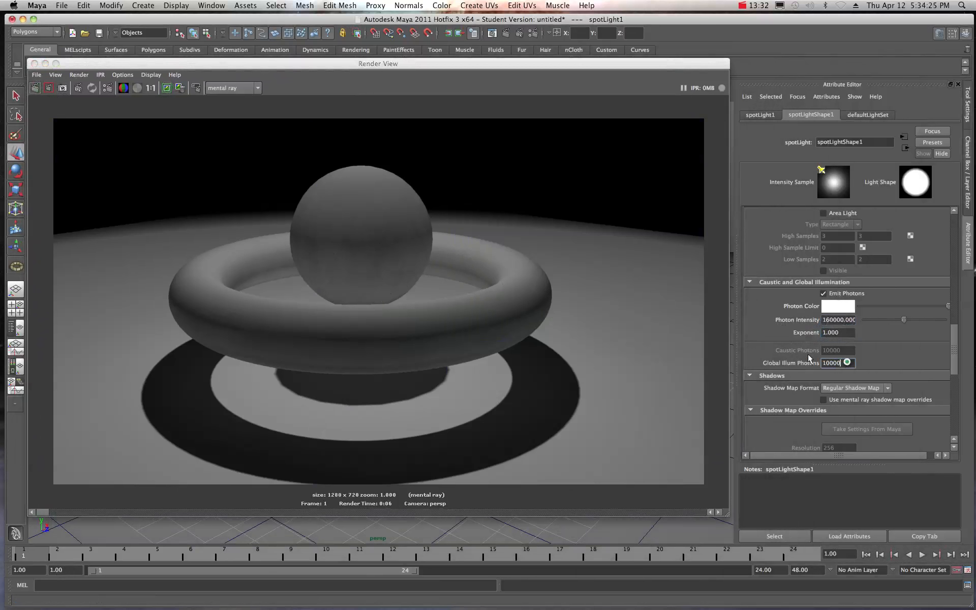
click(168, 94)
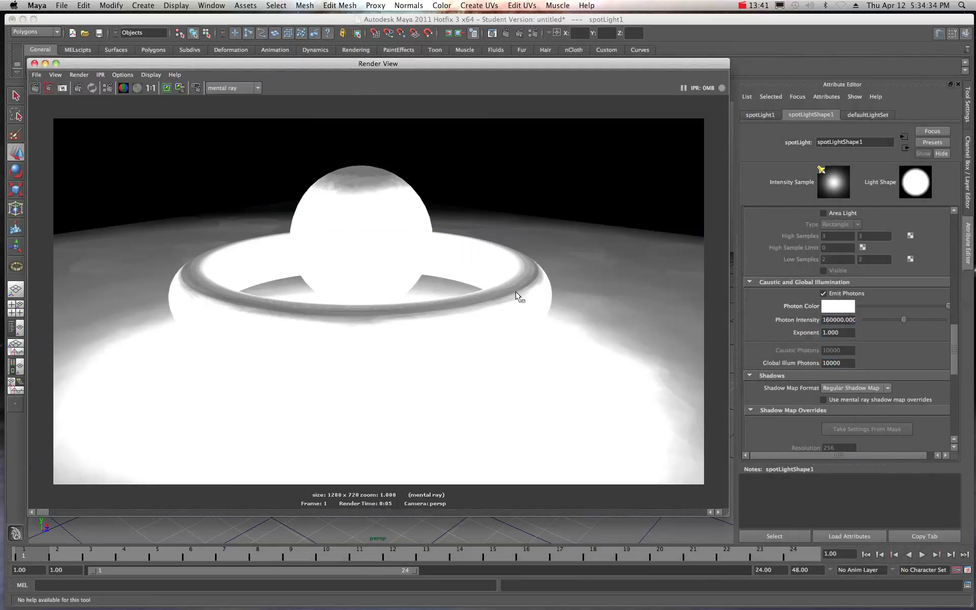
Set the photon exponent back to 2, then keep the current image and re-render the scene.
click(846, 334)
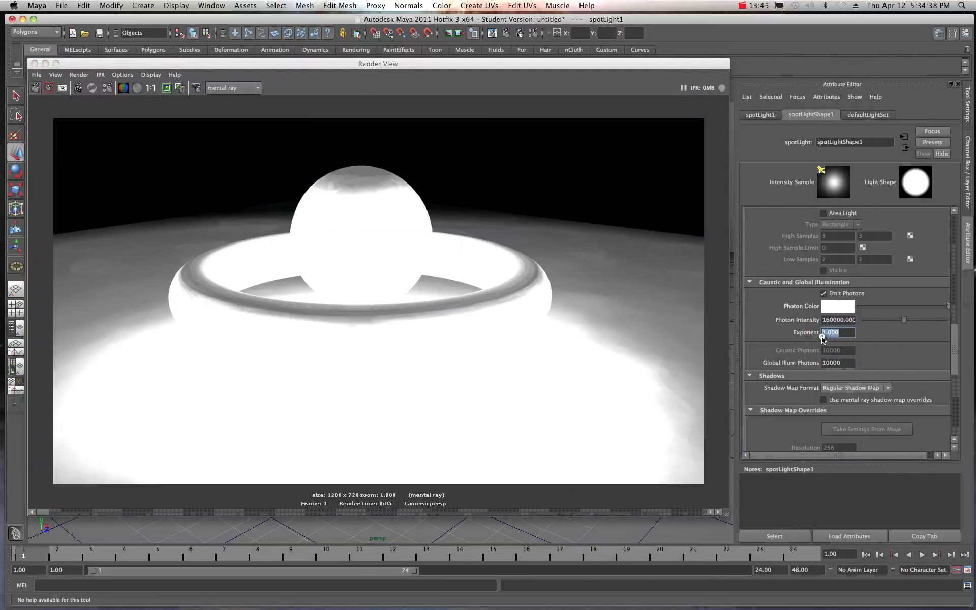
text(2)
click(853, 363)
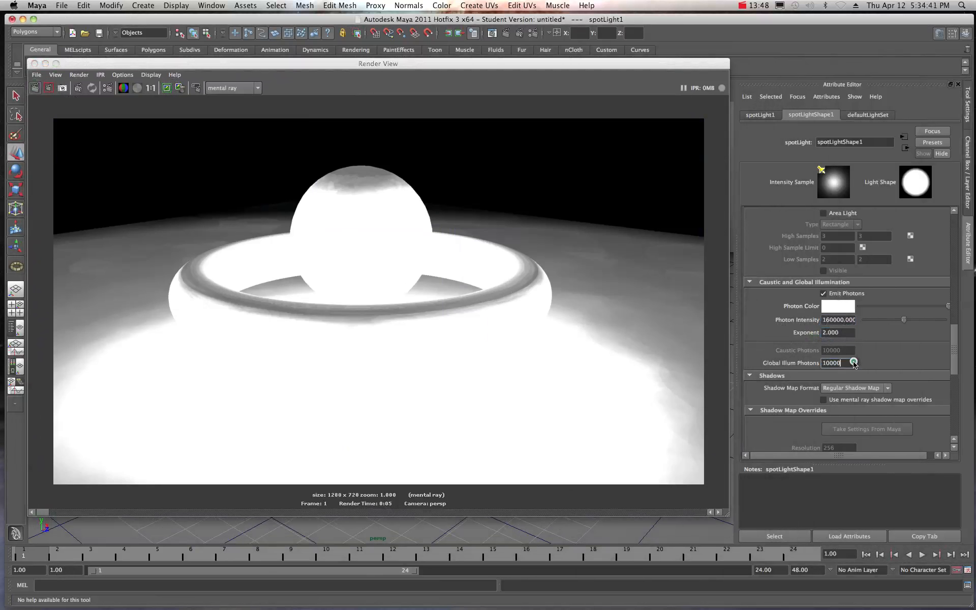
click(167, 89)
click(35, 88)
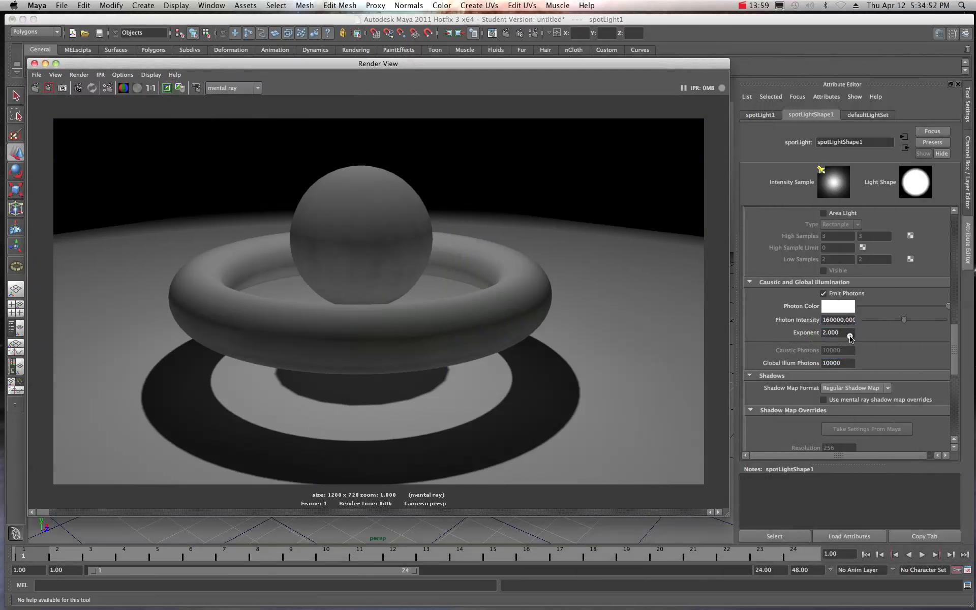
Try a photon exponent of 4 on the spot light and re-render the scene for comparison.
drag(852, 333, 808, 334)
text(4)
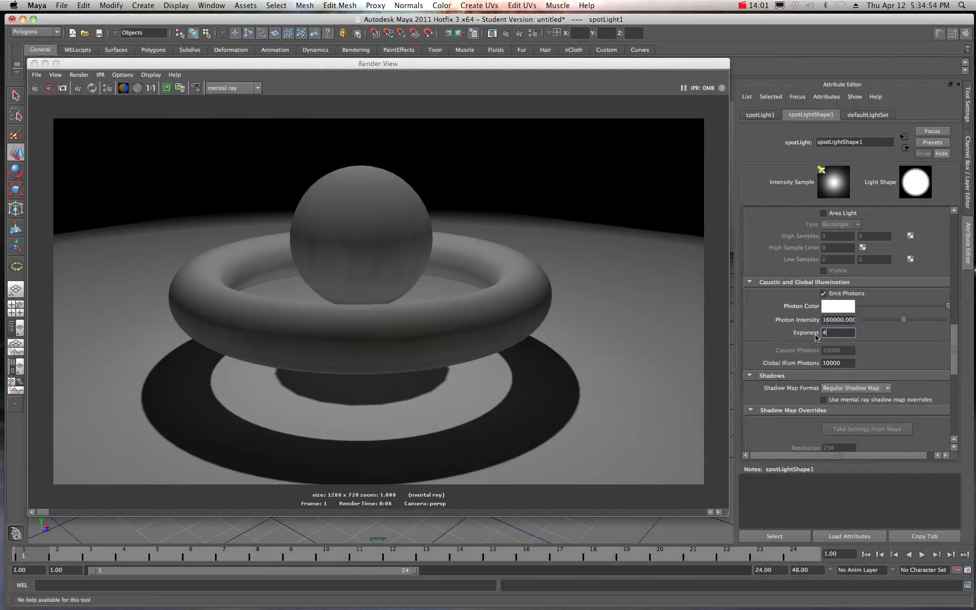
key(Tab)
click(169, 95)
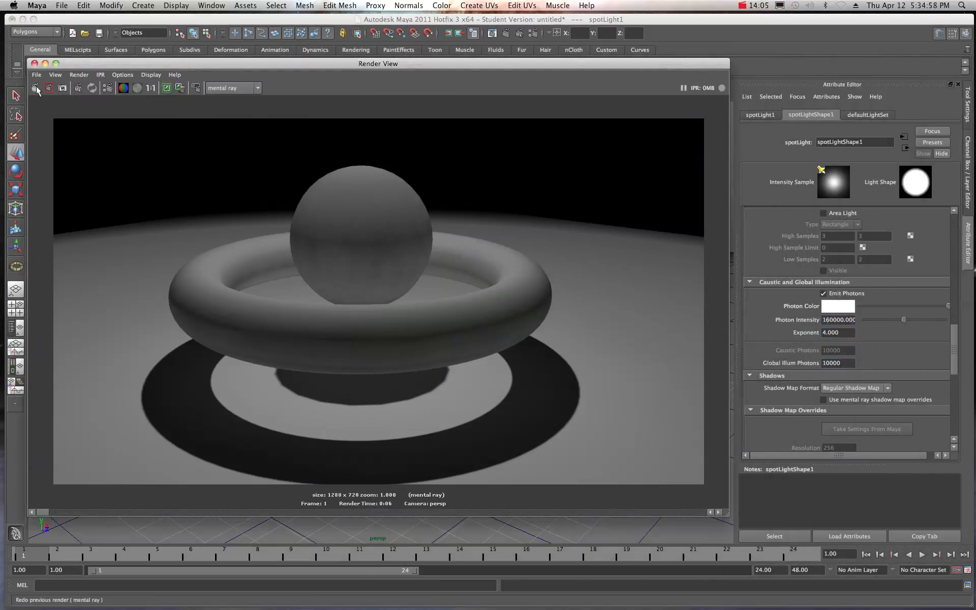
click(47, 89)
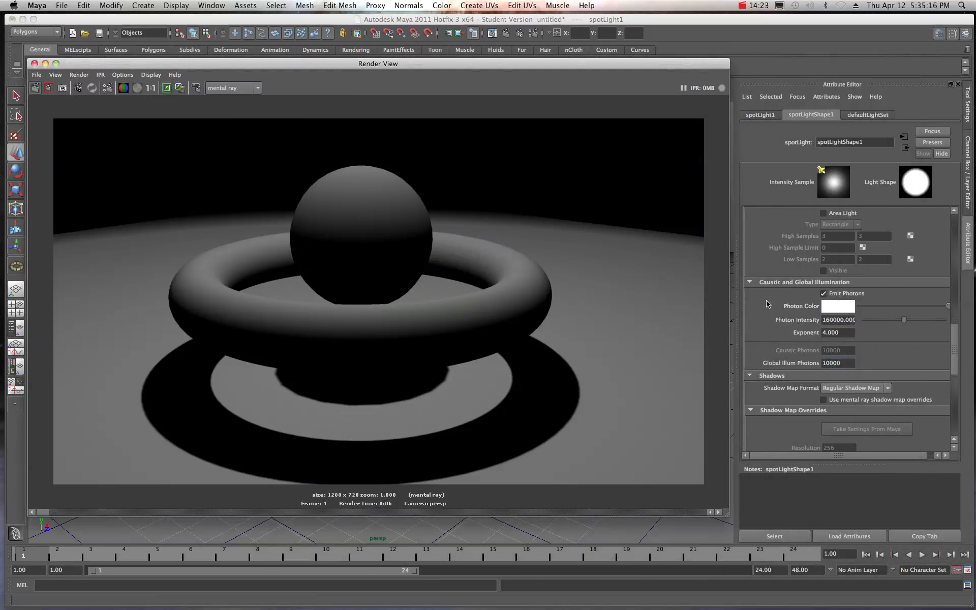
Return the spot light's photon exponent to 2 and re-render the scene.
click(823, 333)
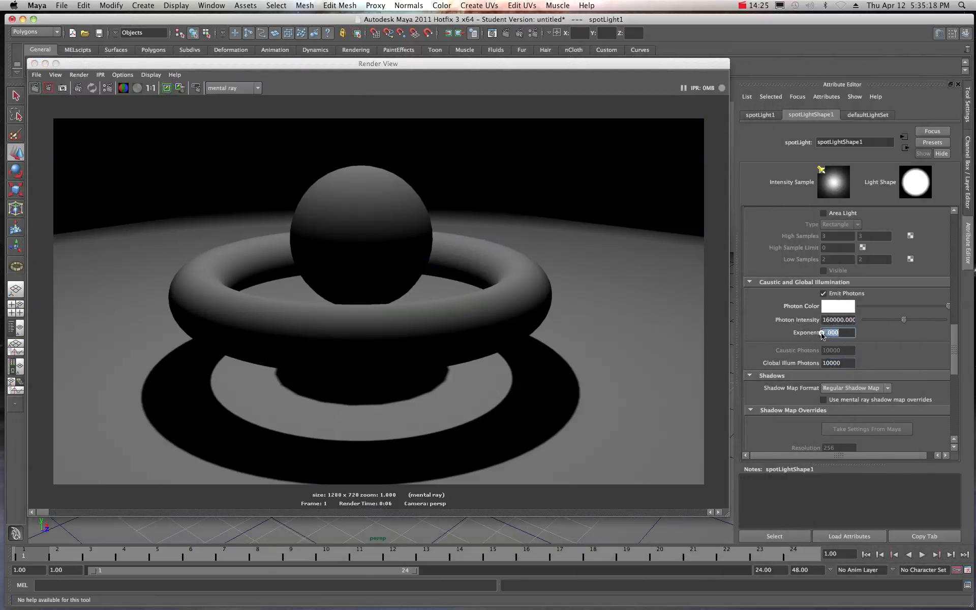
text(2)
key(Return)
click(153, 90)
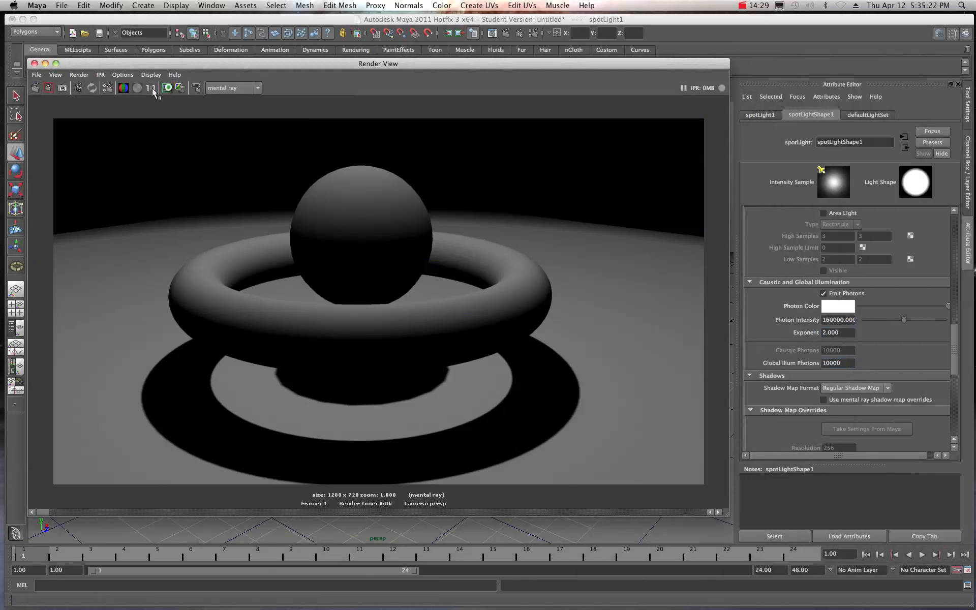
click(34, 87)
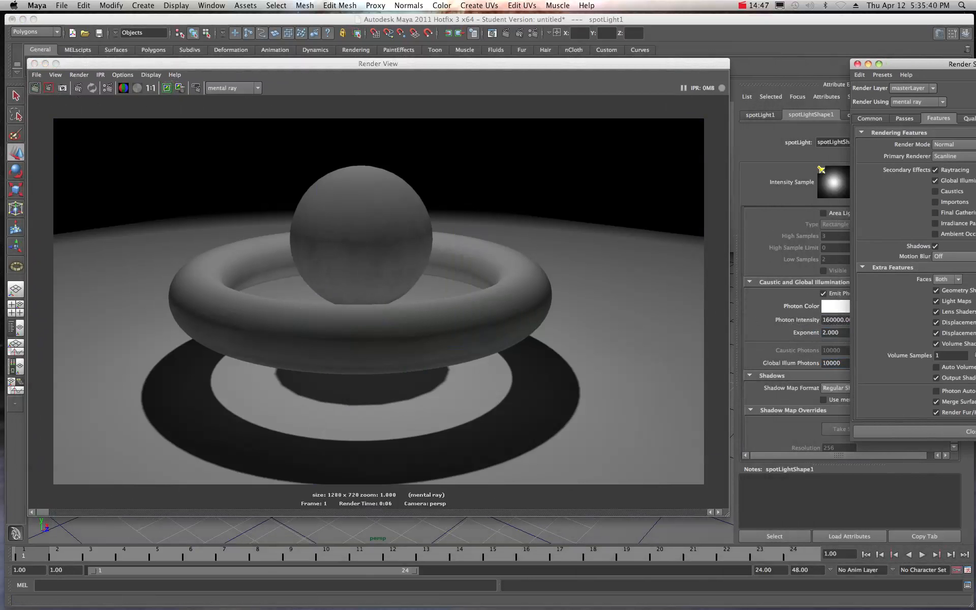
Set the global illumination accuracy to 1000 in the mental ray indirect lighting settings.
drag(975, 63, 711, 60)
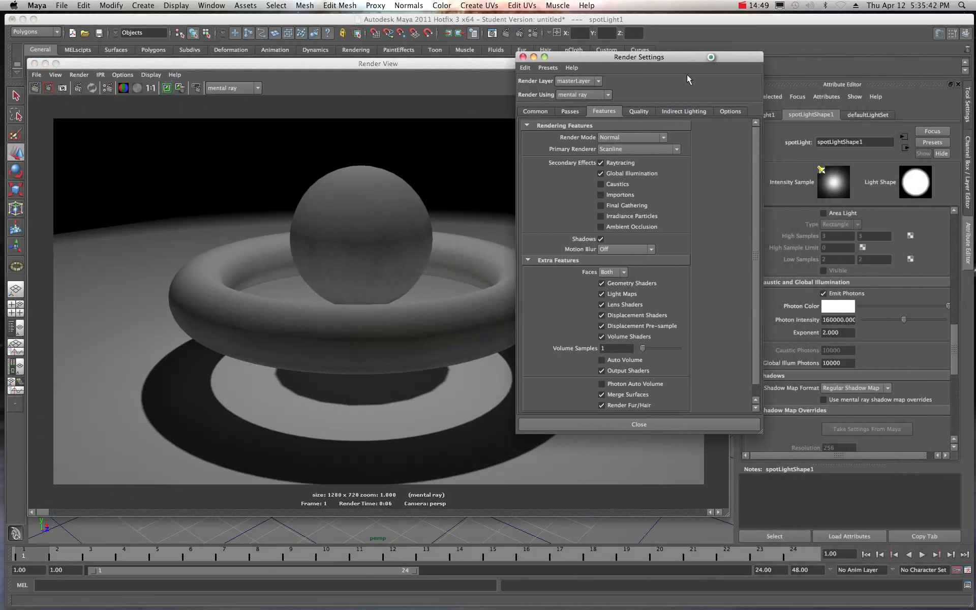
click(669, 111)
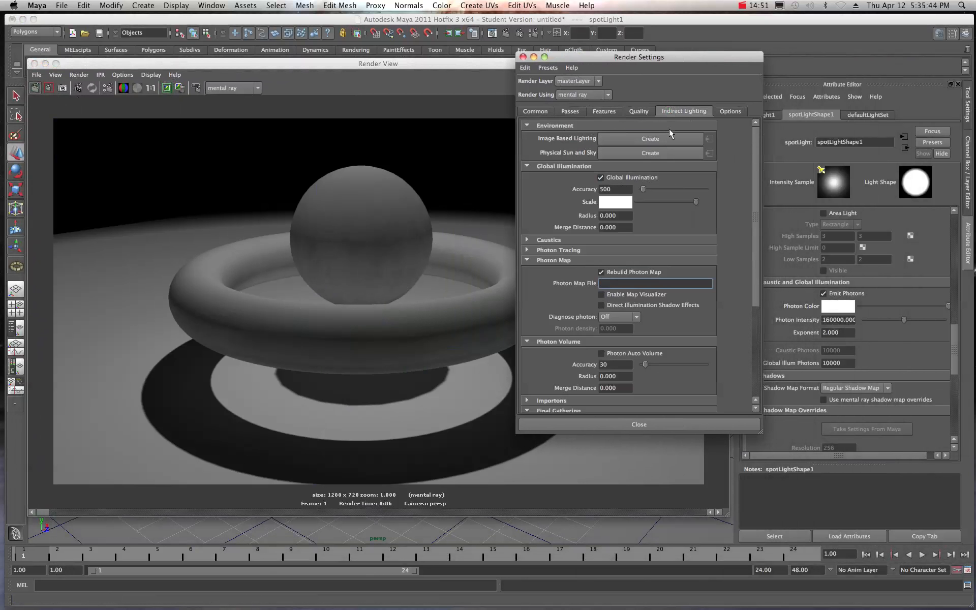
scroll(570, 304, down, 1)
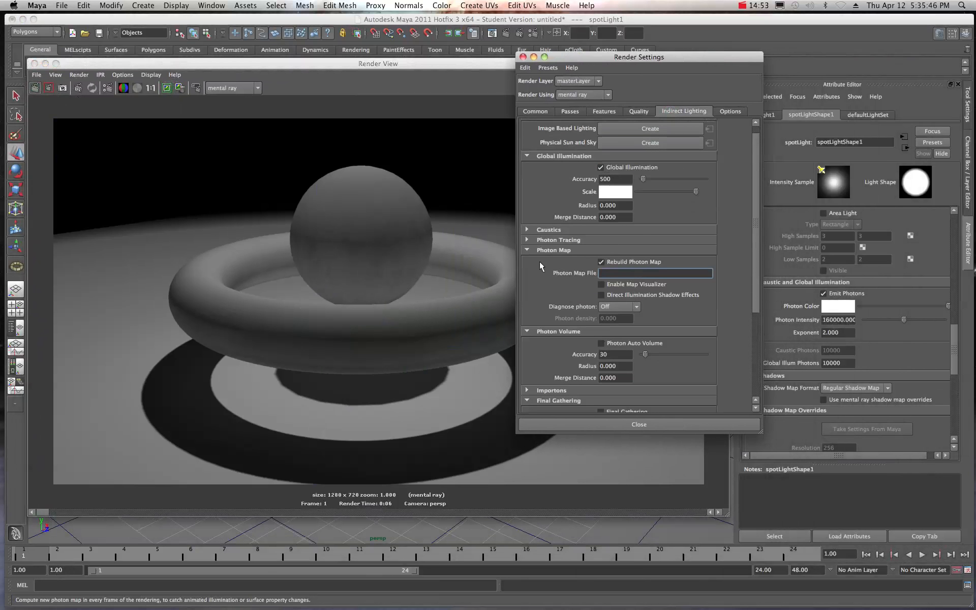
scroll(540, 249, up, 1)
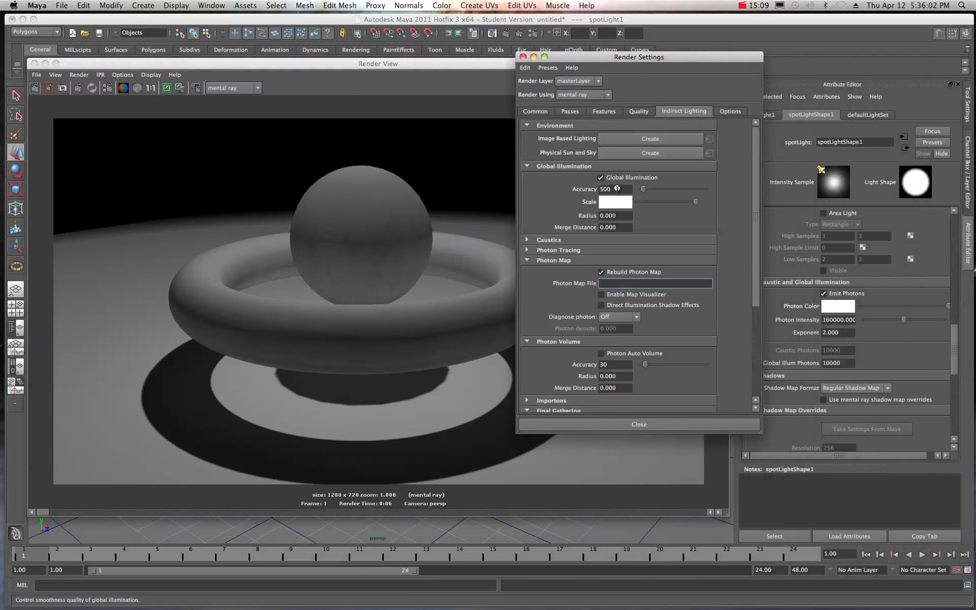
drag(616, 189, 585, 193)
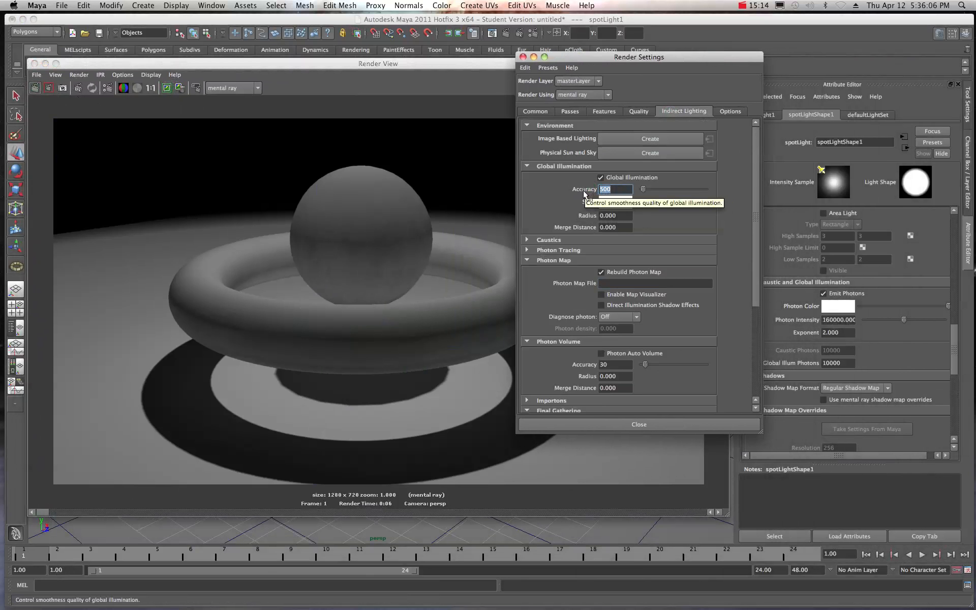
text(1000)
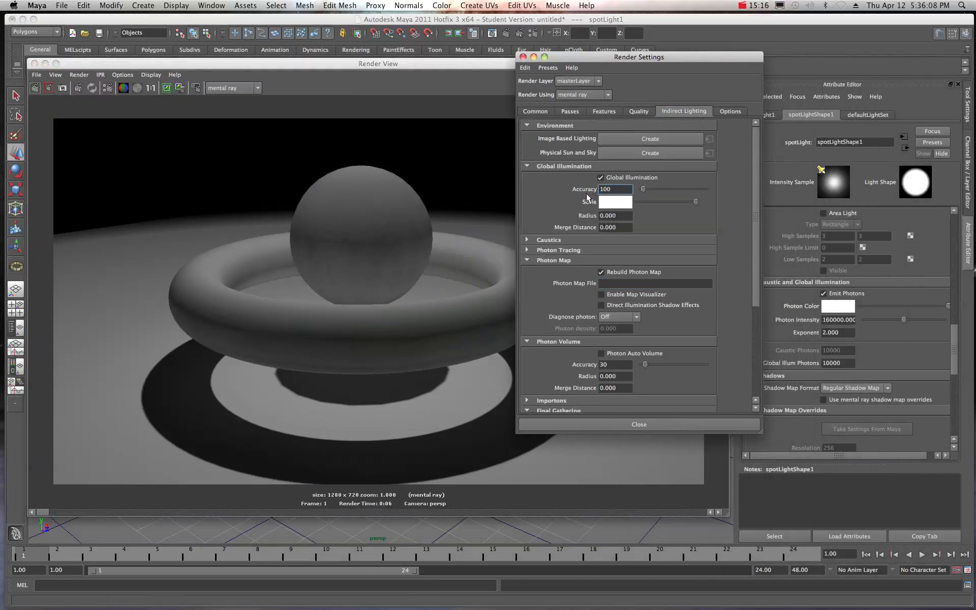
click(618, 217)
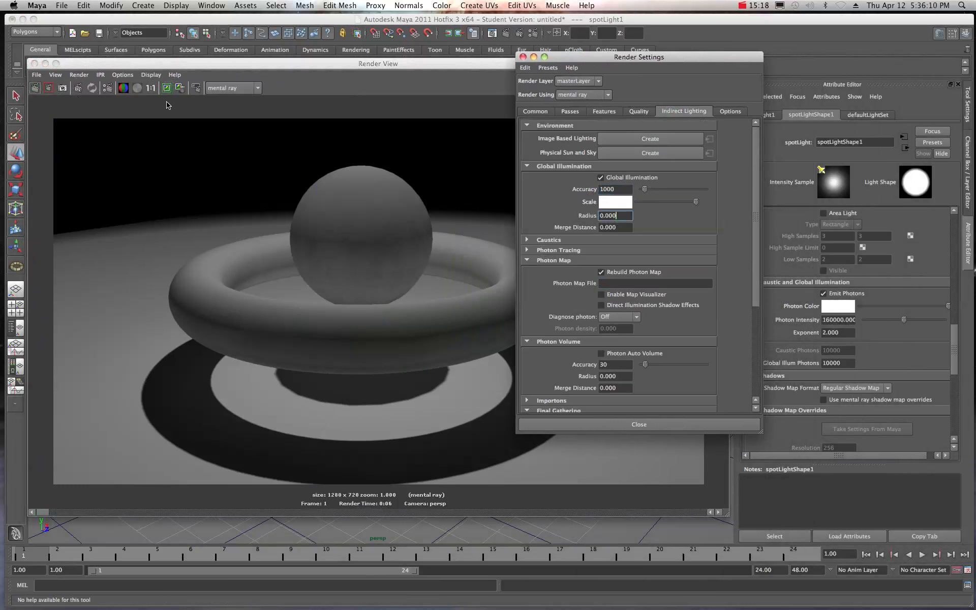
Keep the current image, re-render with the higher accuracy, then store the new render and compare it with the previous one.
click(178, 69)
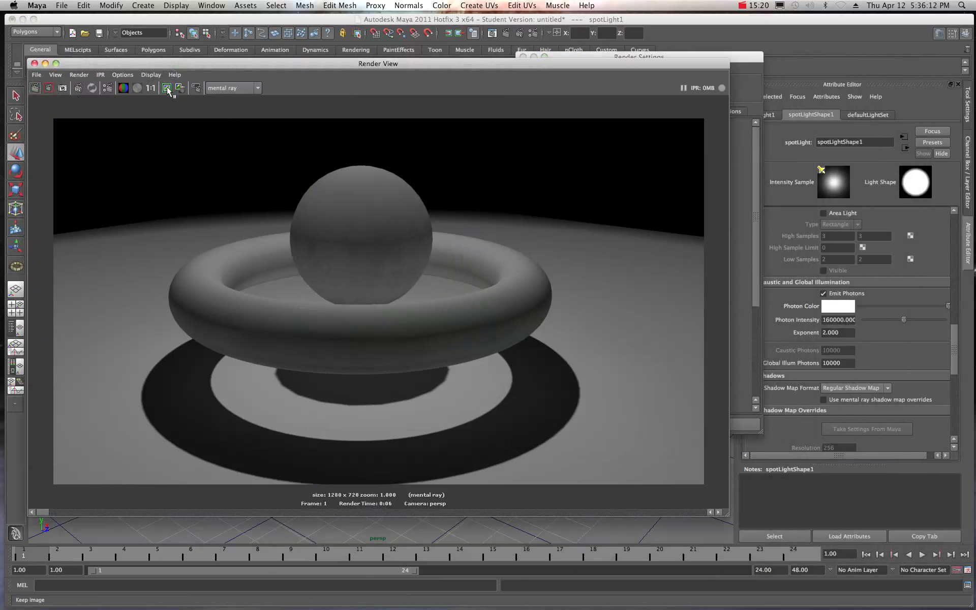
click(167, 87)
click(33, 87)
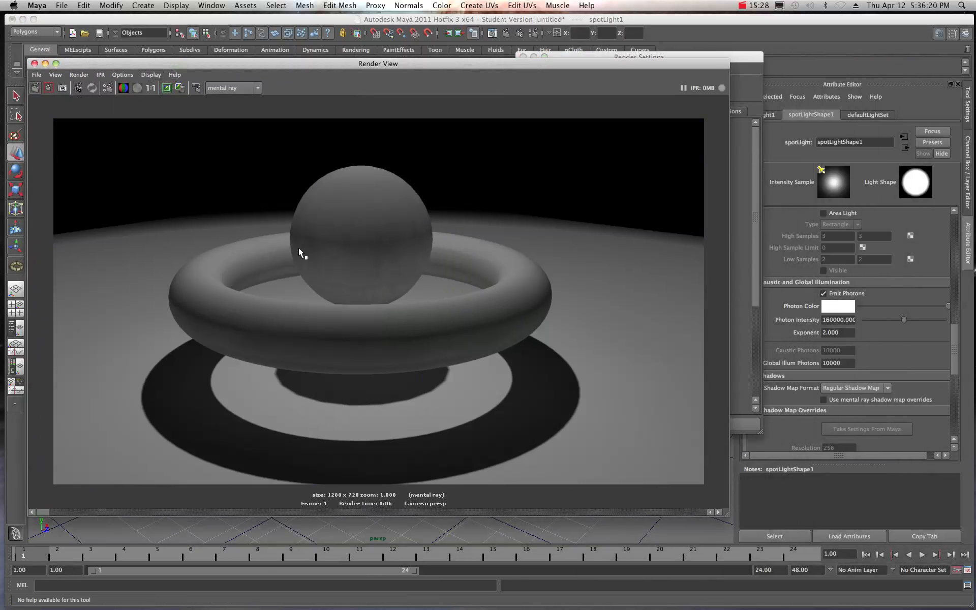
click(167, 88)
drag(42, 512, 52, 513)
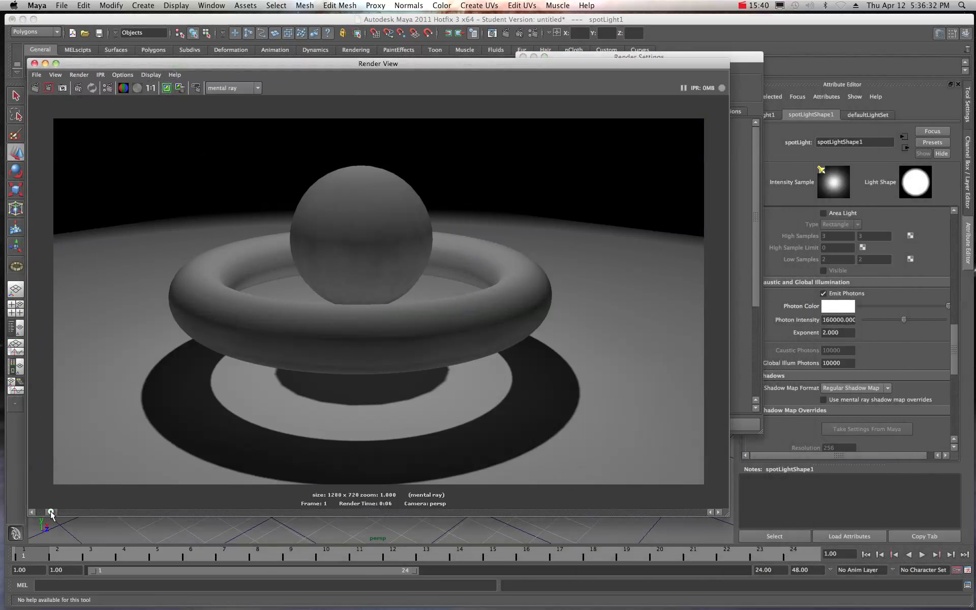
drag(52, 513, 42, 513)
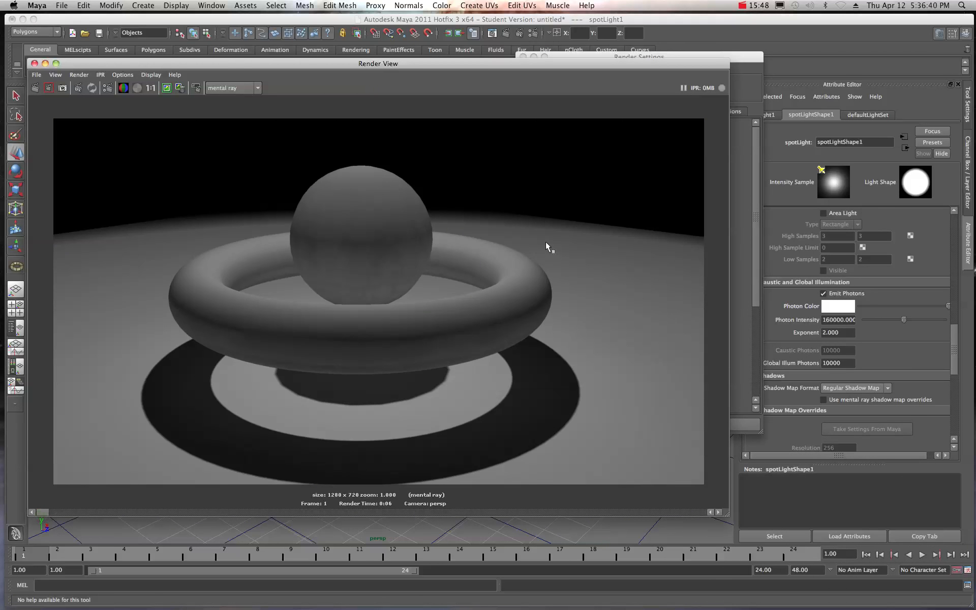
Set the global illumination radius to 4 in the indirect lighting settings.
click(715, 56)
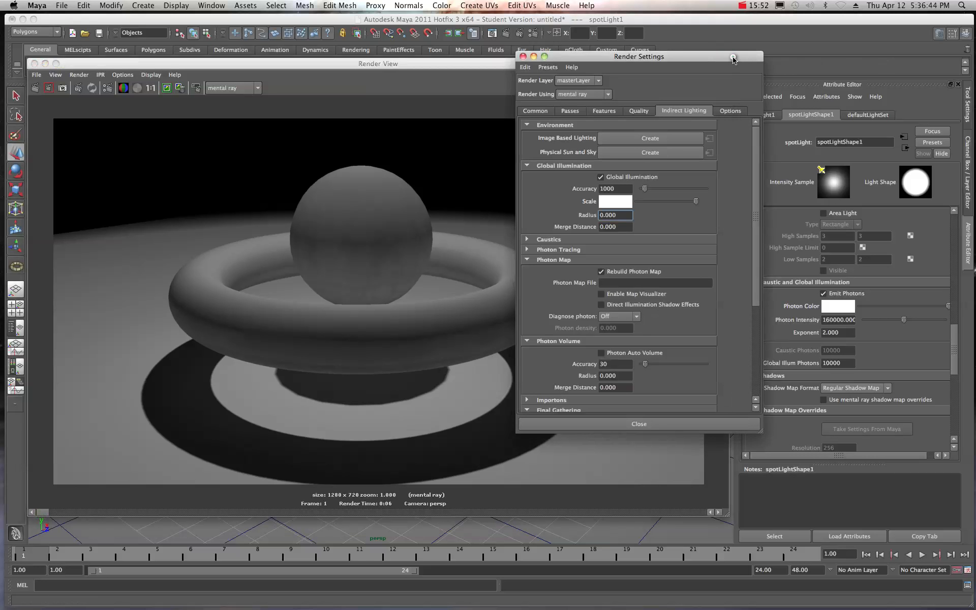
drag(733, 59, 937, 58)
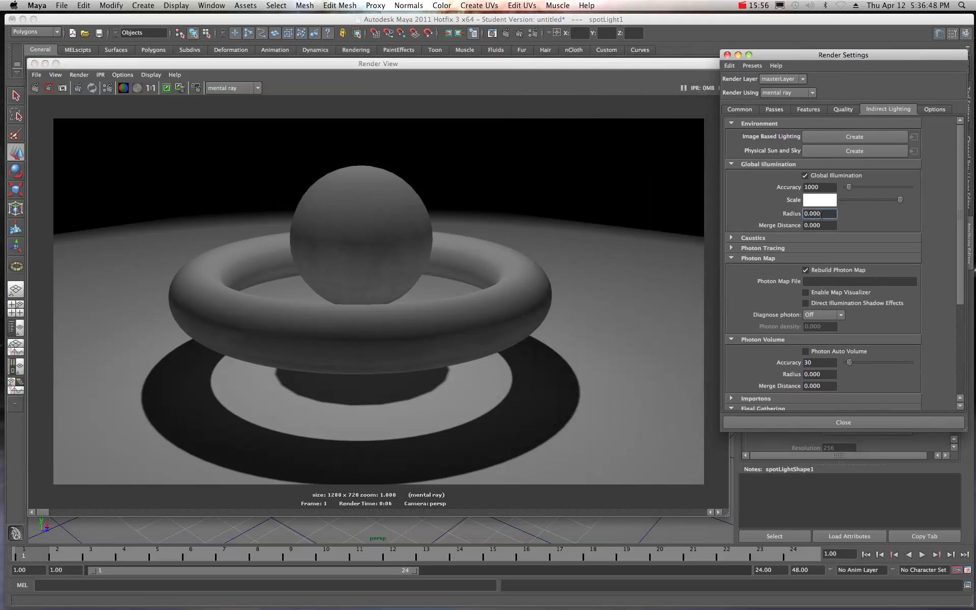
drag(825, 214, 795, 215)
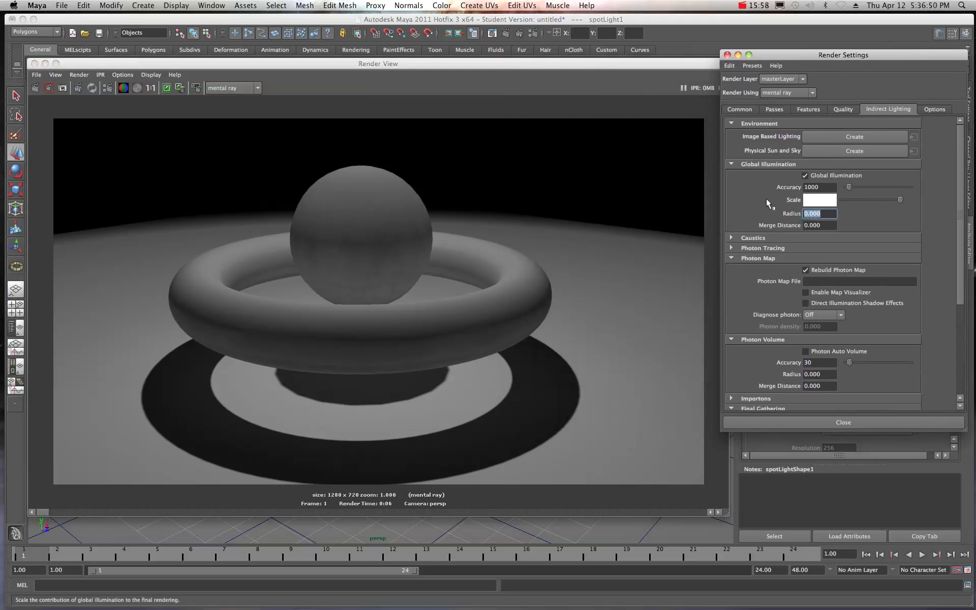
text(4)
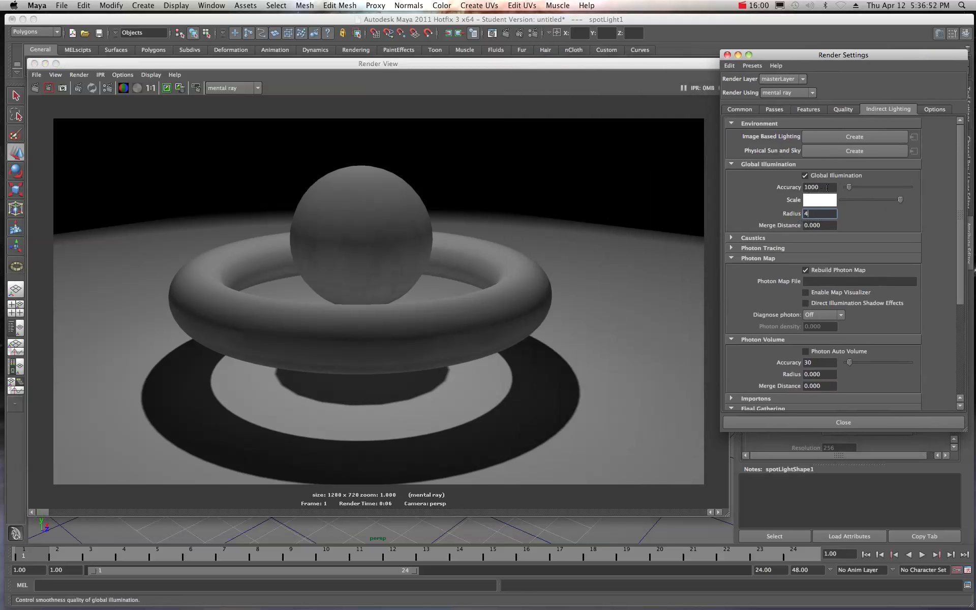
key(Return)
Keep the current image, re-render the scene with the new radius and compare it with the stored render.
click(167, 89)
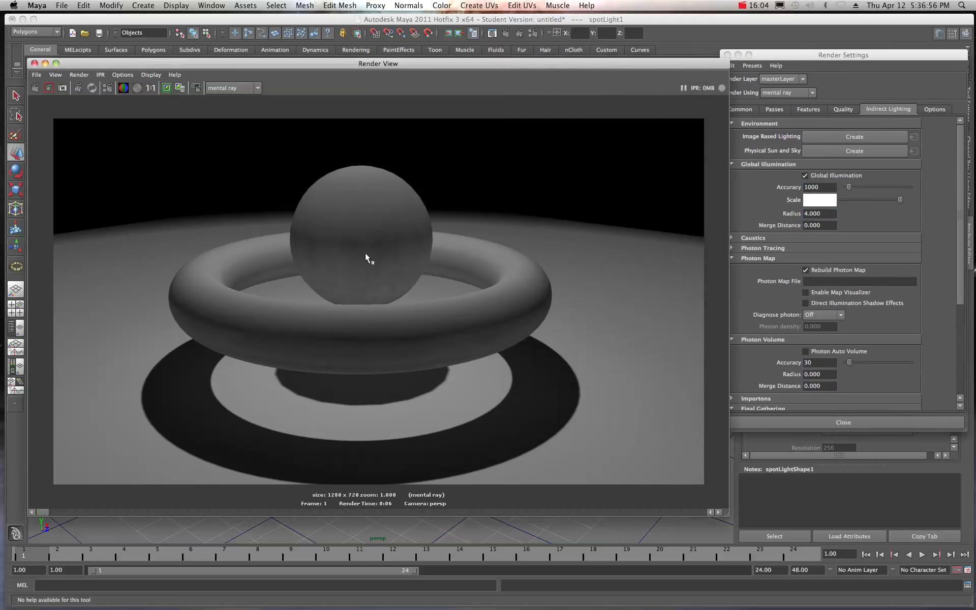
click(35, 88)
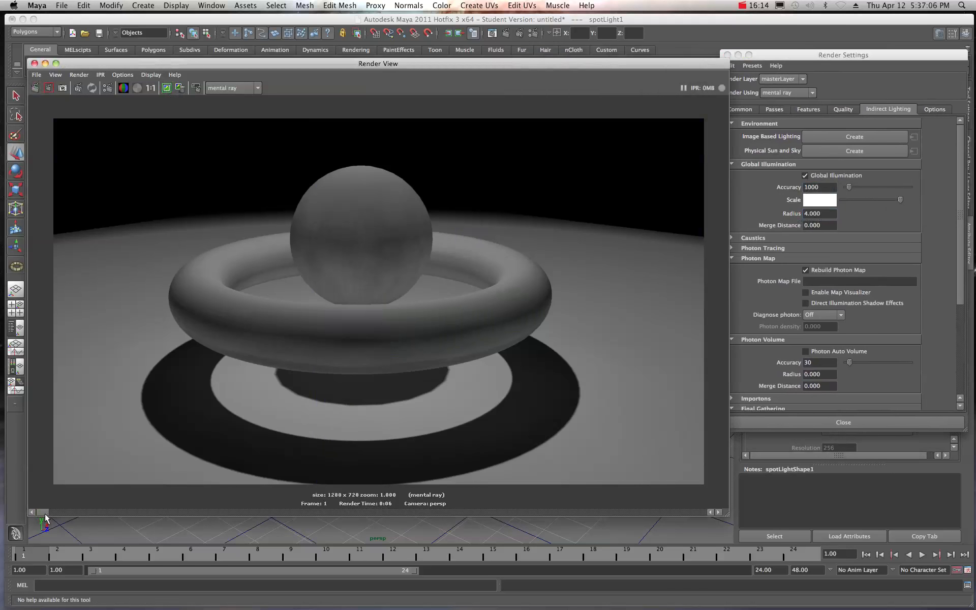
mouse_move(44, 513)
mouse_down()
mouse_move(57, 512)
mouse_move(46, 511)
mouse_up()
Set the global illumination radius to 8 and the accuracy to 9000.
click(805, 59)
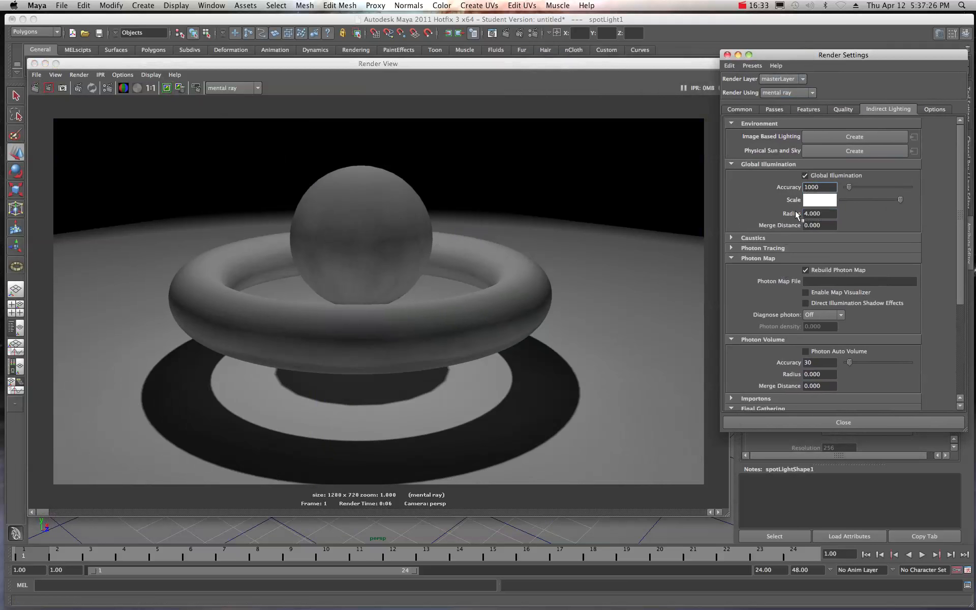
click(825, 213)
text(8)
click(820, 186)
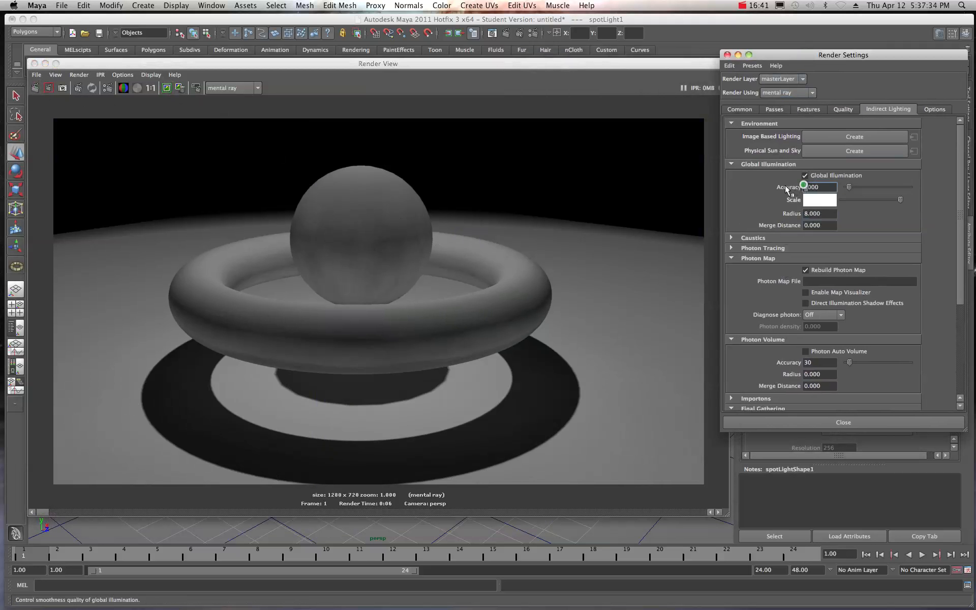
key(Delete)
text(9)
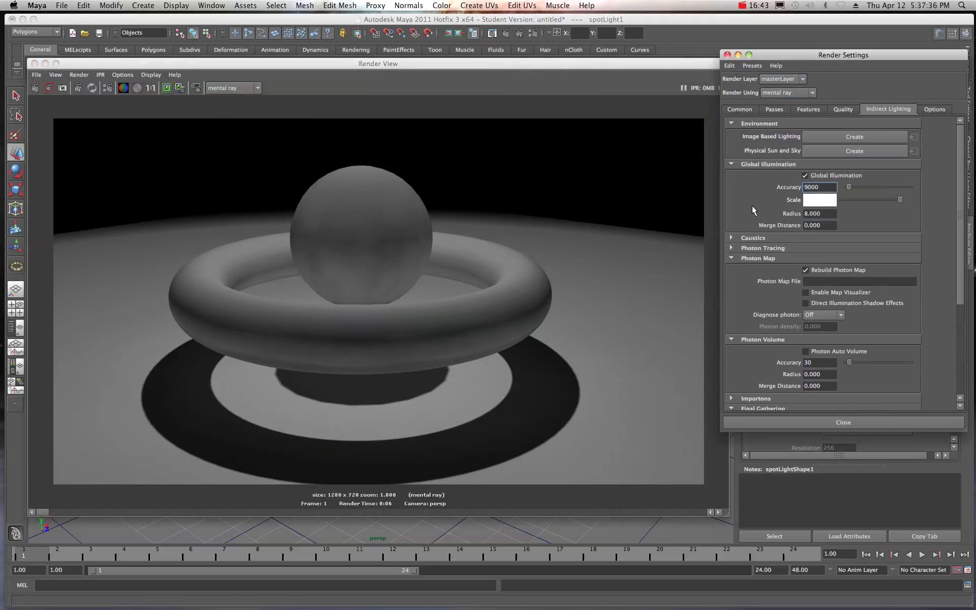
key(Tab)
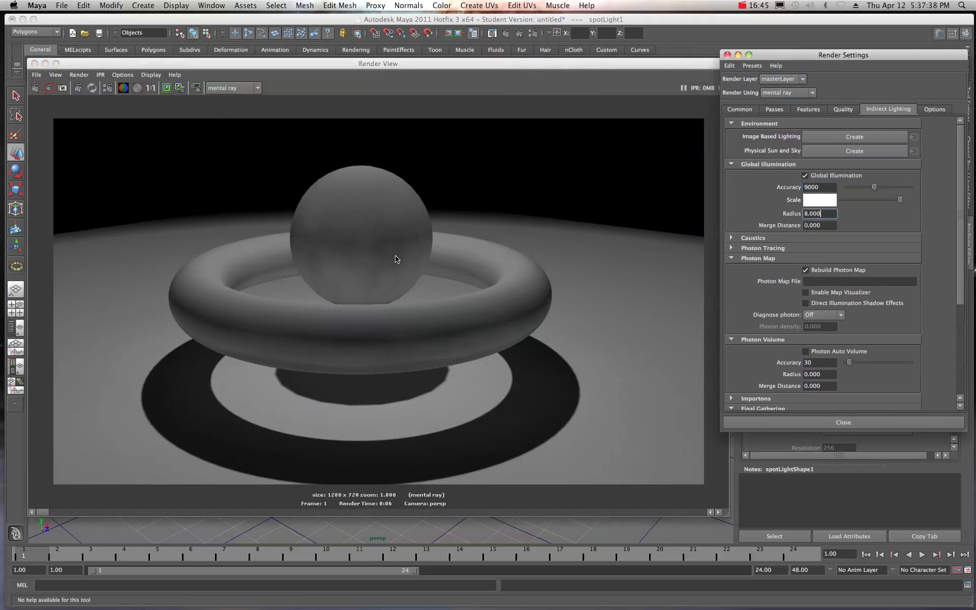
Keep the current image, re-render with radius 8 and accuracy 9000, then store the result and compare it with the earlier renders.
click(167, 91)
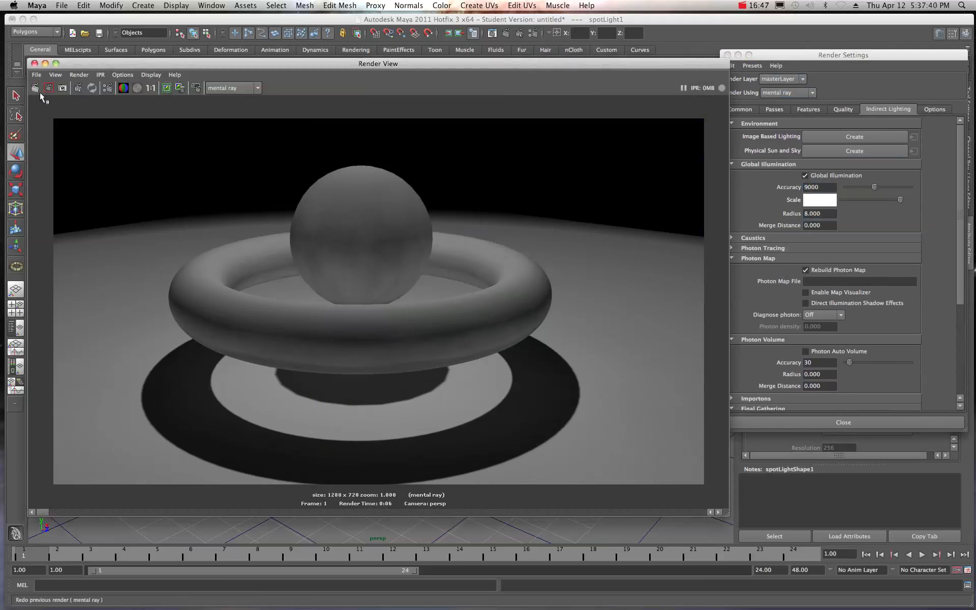
click(35, 87)
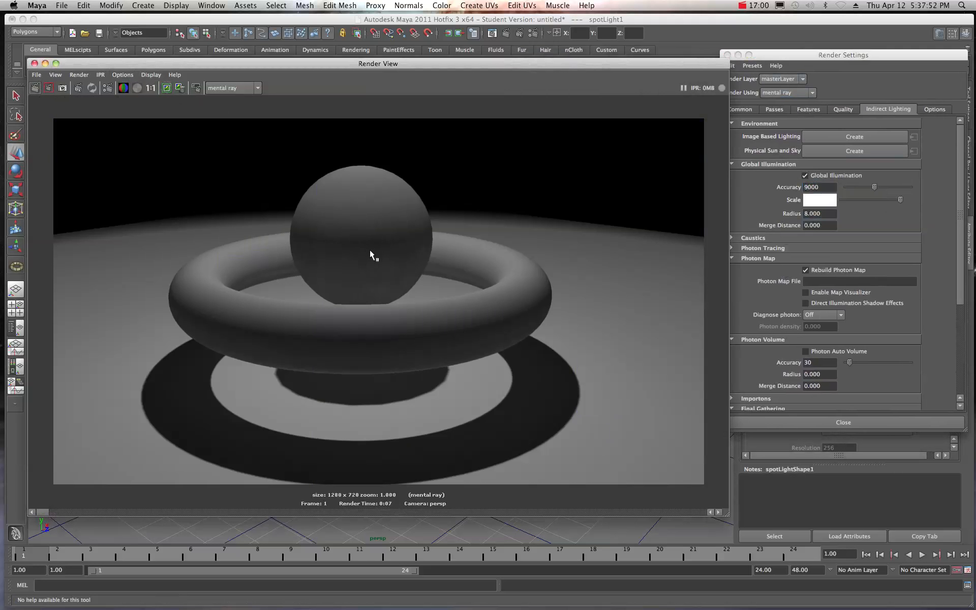
click(166, 92)
drag(43, 514, 47, 513)
drag(47, 513, 50, 513)
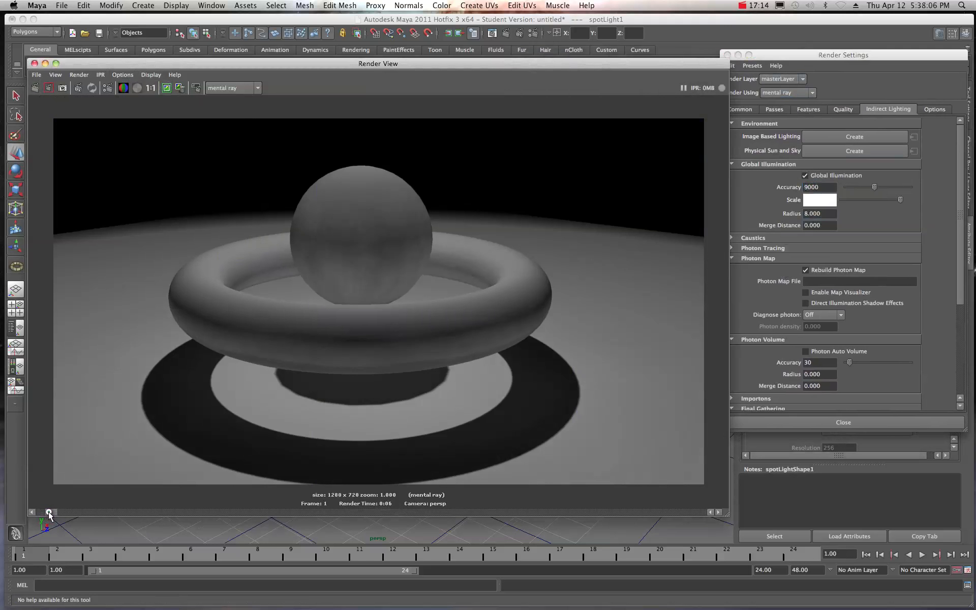
drag(49, 512, 46, 512)
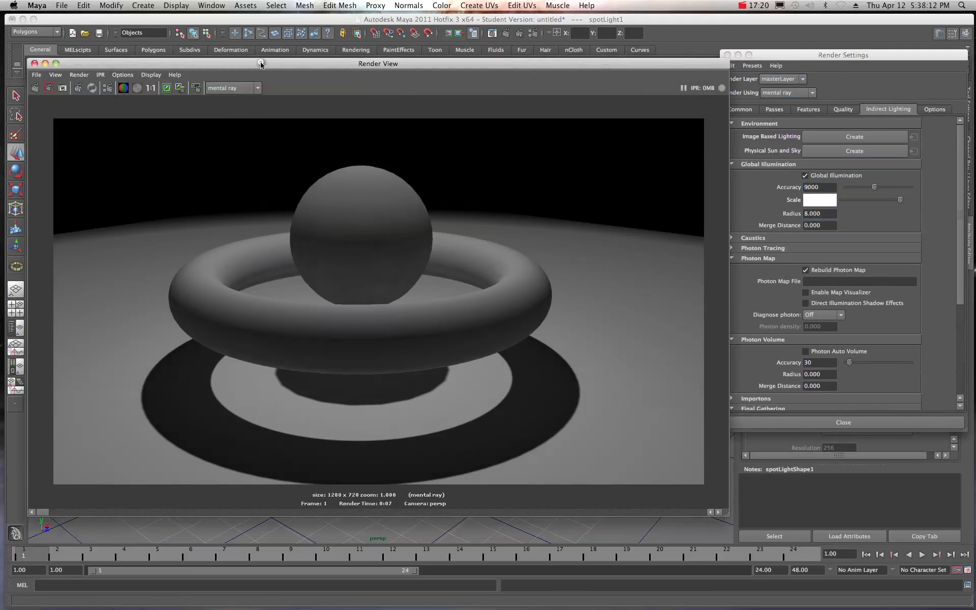
Create a mental ray mia_material in the Hypershade and place it beside the blue material in the work area.
drag(262, 63, 534, 94)
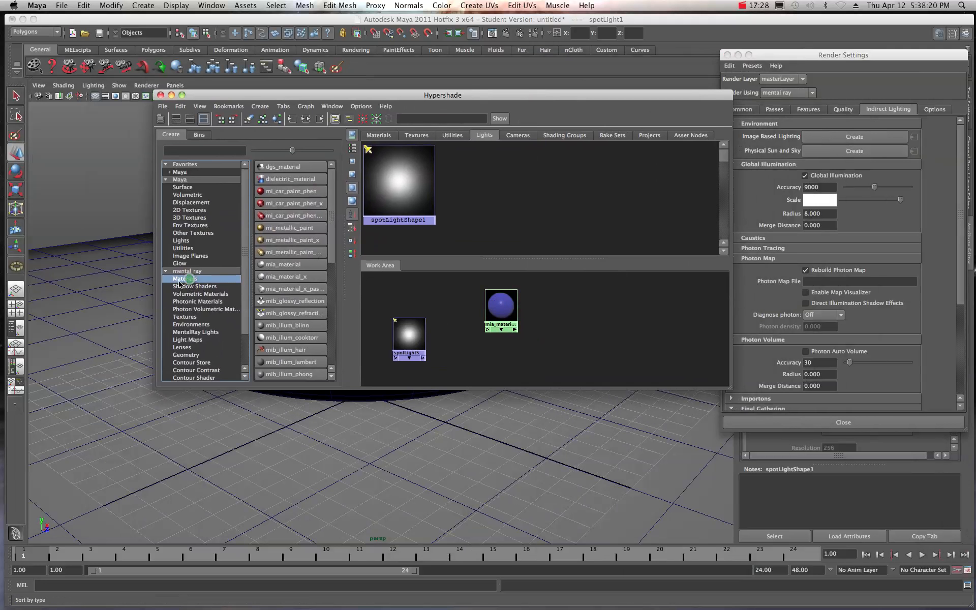
click(282, 264)
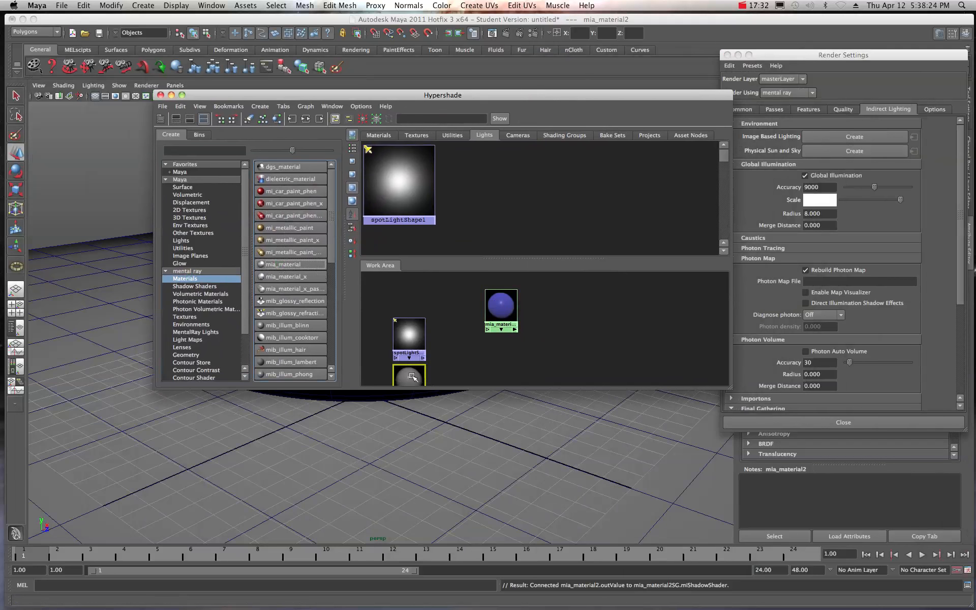
drag(412, 367, 570, 306)
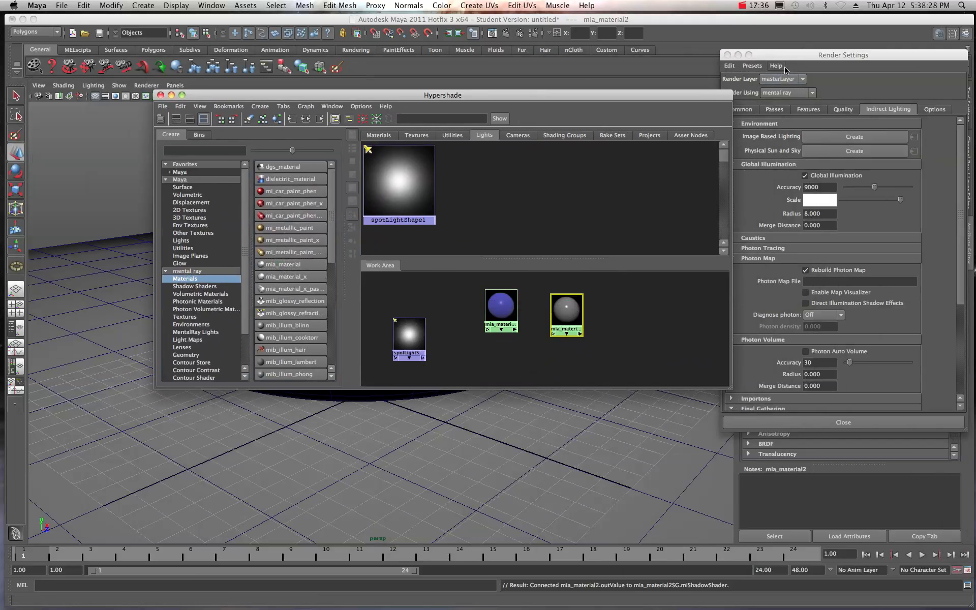
Move the floating windows aside and replace the new mia_material's settings with the MattePlastic preset.
drag(791, 54, 975, 94)
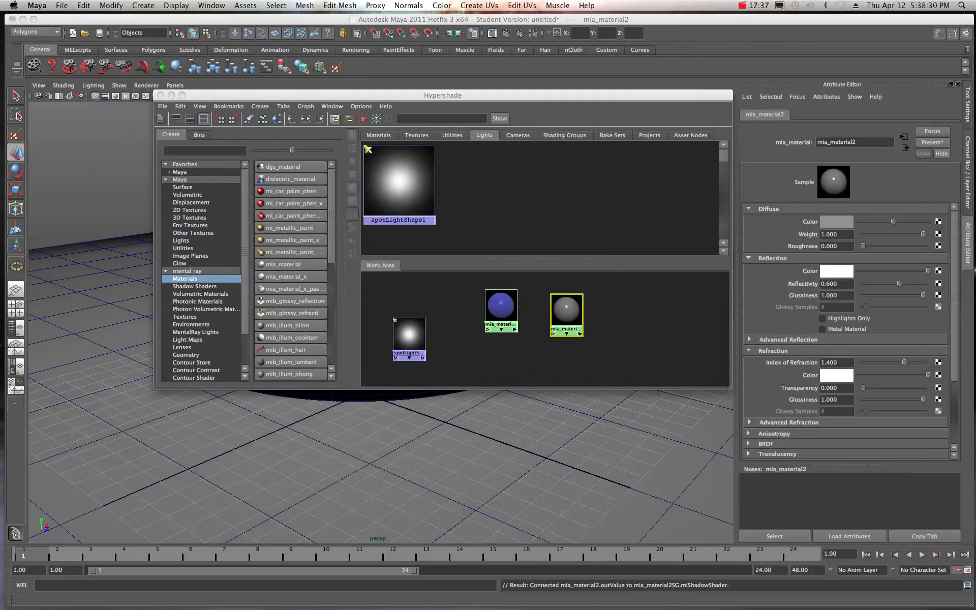
drag(669, 96, 625, 91)
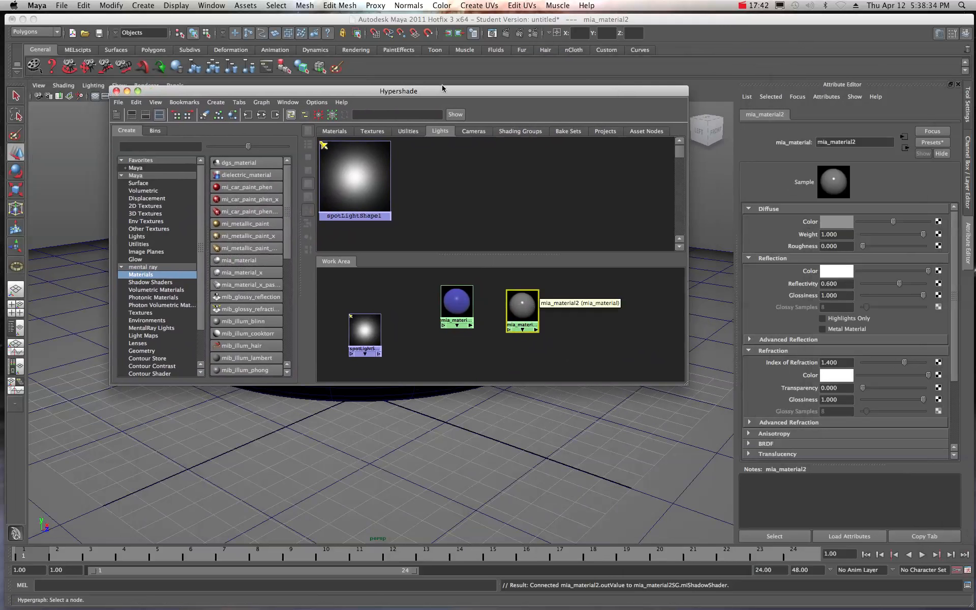
drag(439, 93, 975, 133)
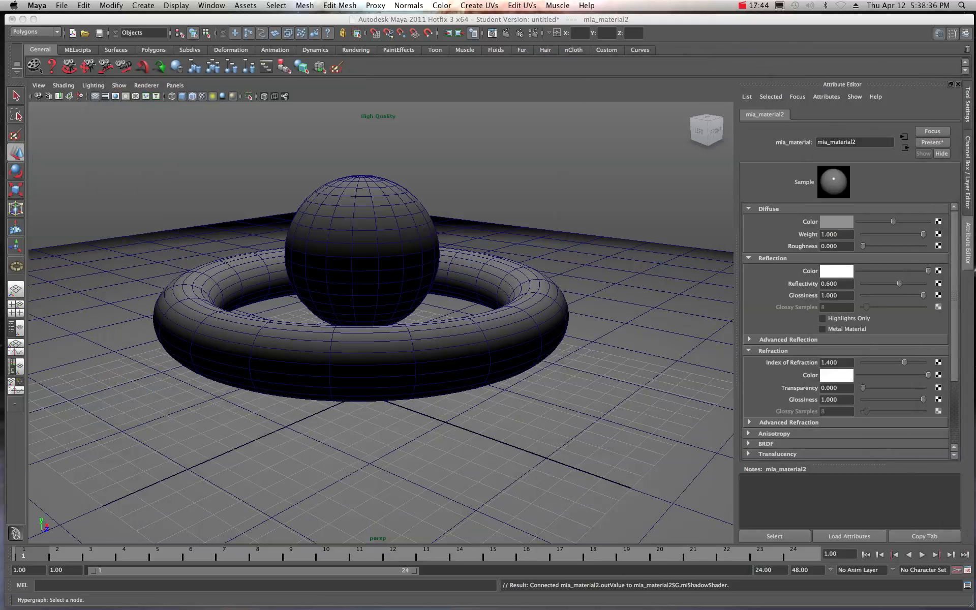
click(929, 143)
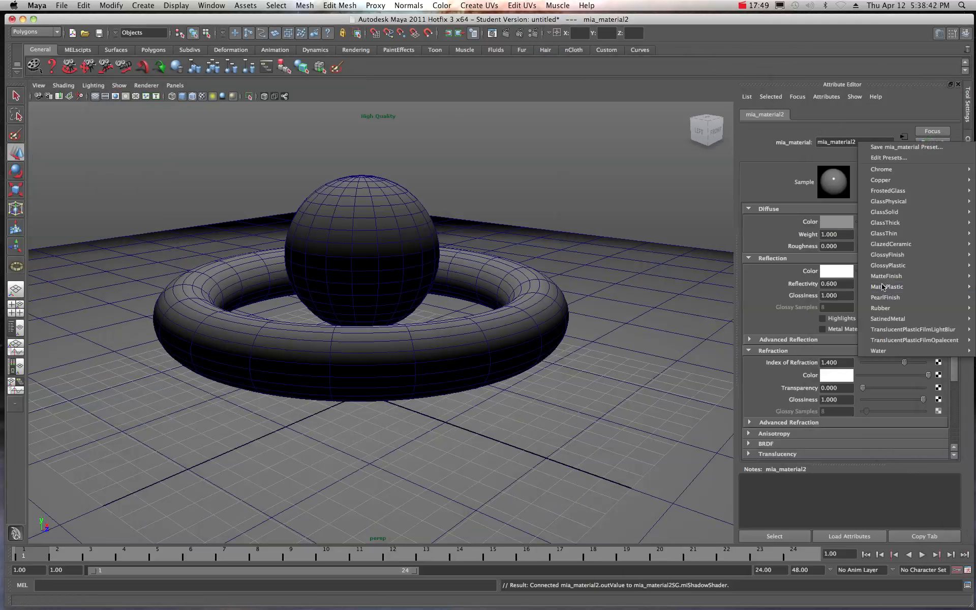
mouse_move(881, 289)
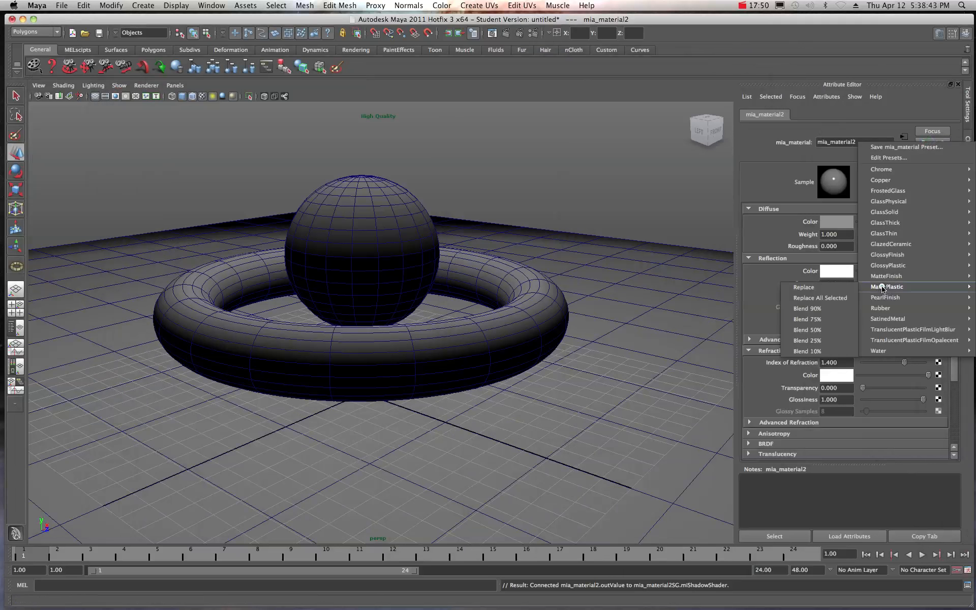
click(800, 289)
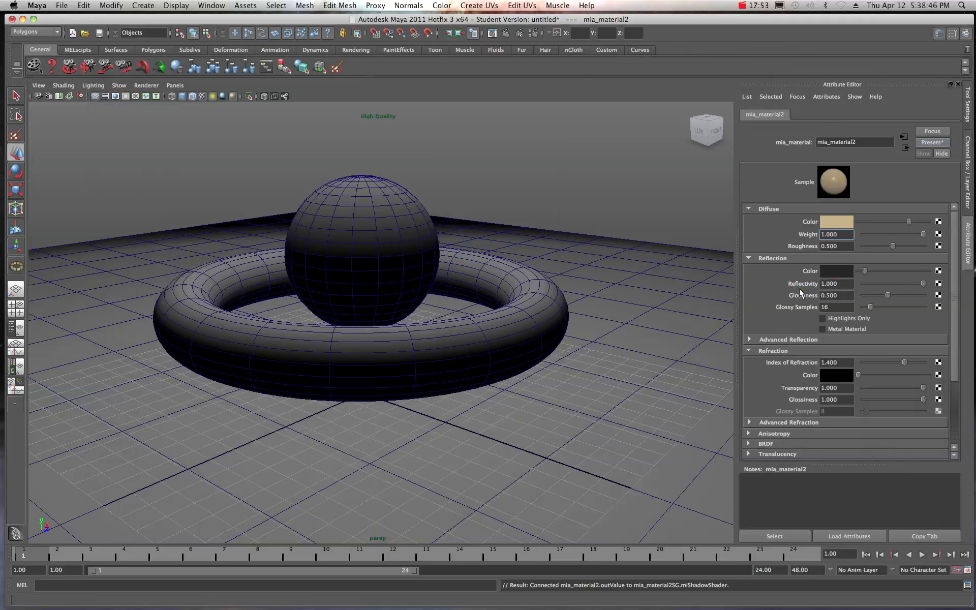
Change the diffuse color of mia_material2 to a light, slightly desaturated blue.
click(834, 221)
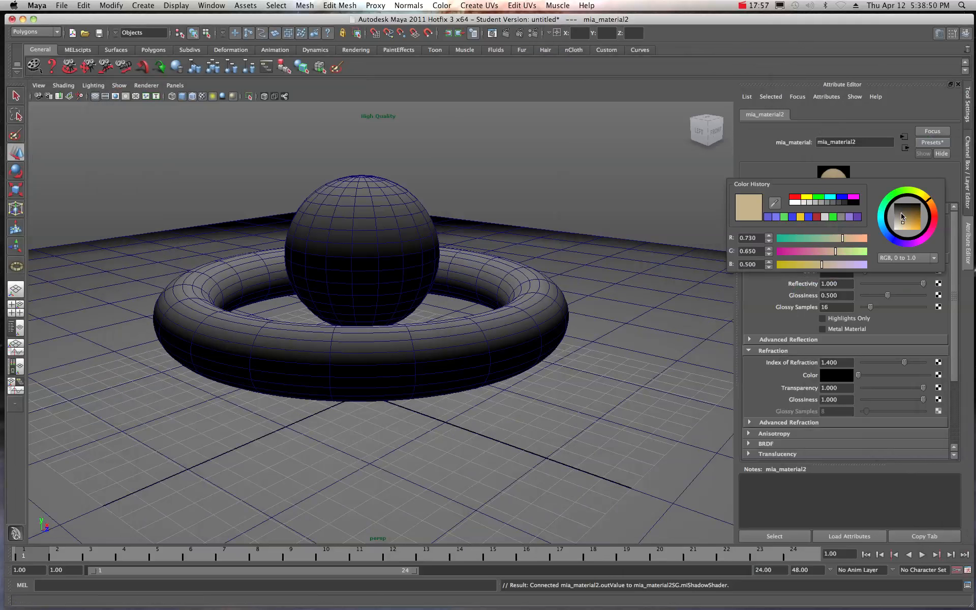
click(841, 197)
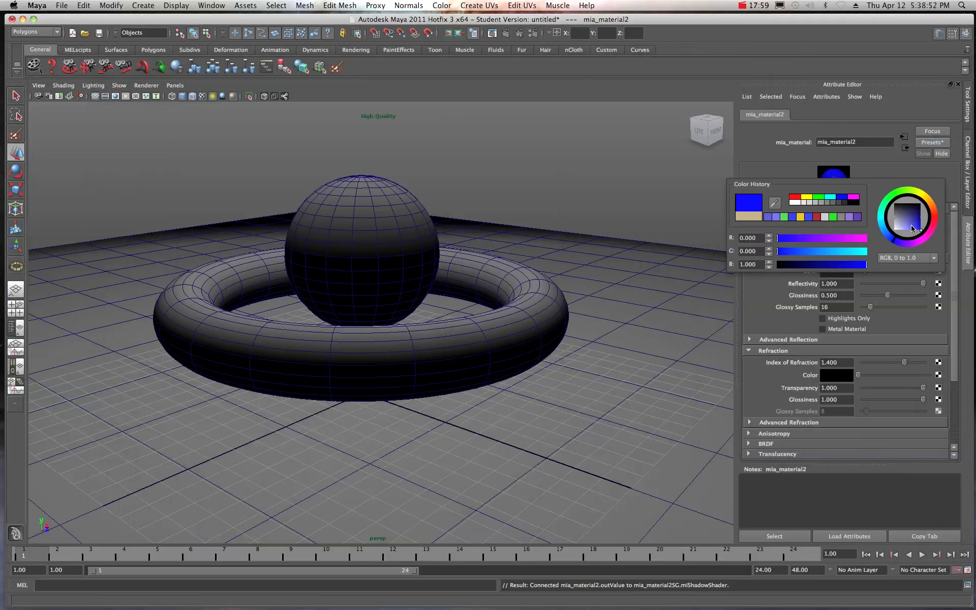
click(913, 227)
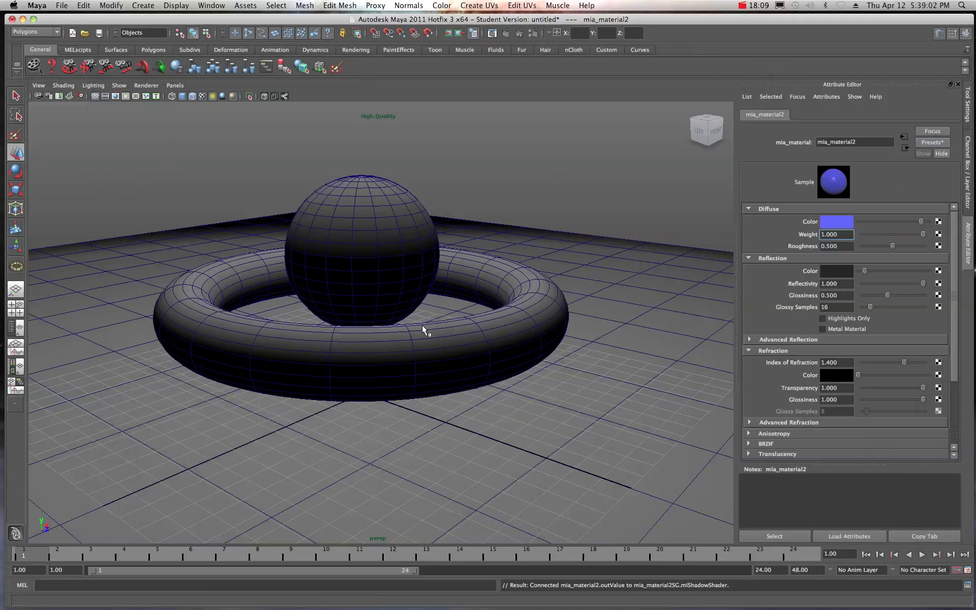
Assign the existing mia_material2 to the torus.
click(212, 283)
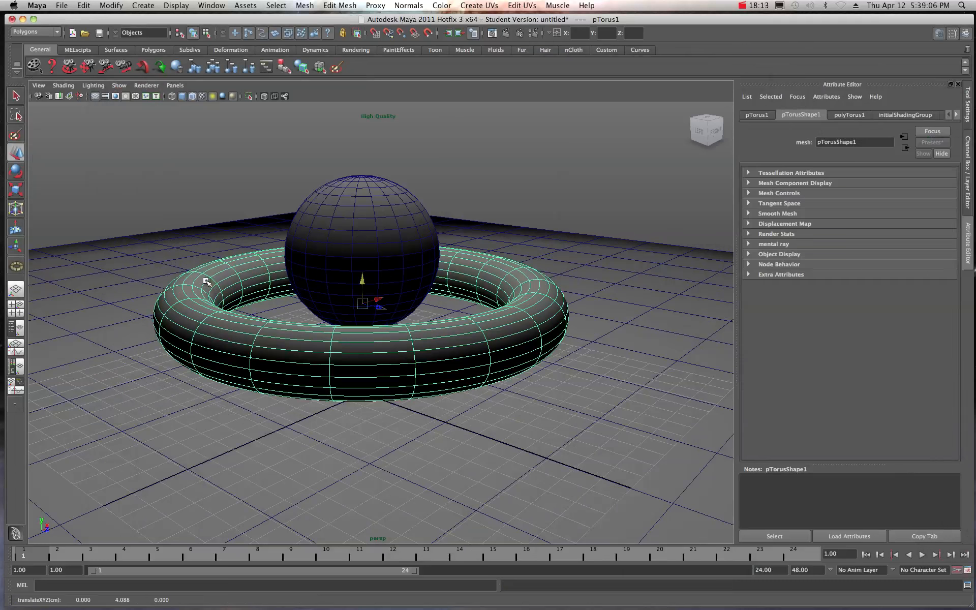
right_click(206, 281)
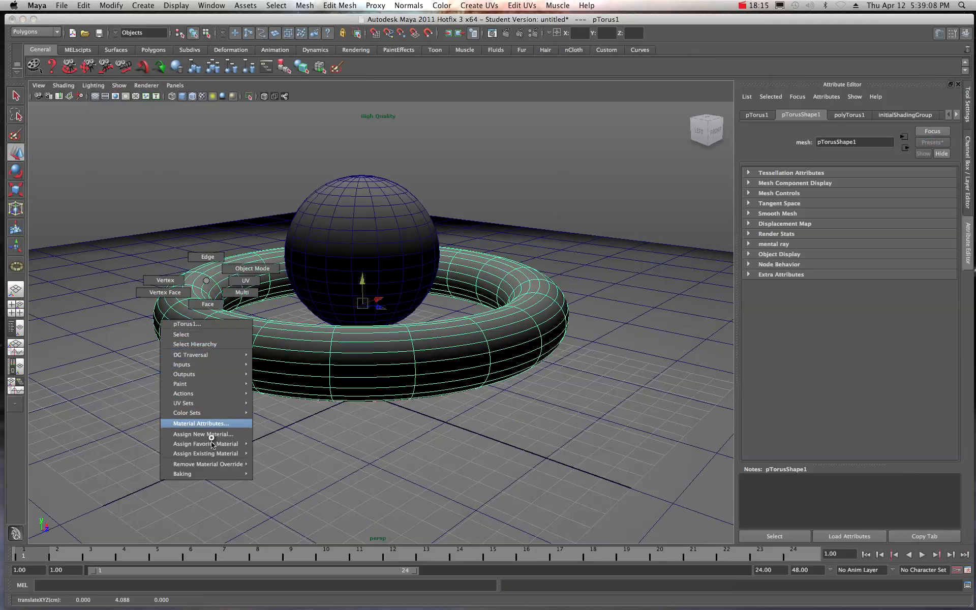
mouse_move(247, 454)
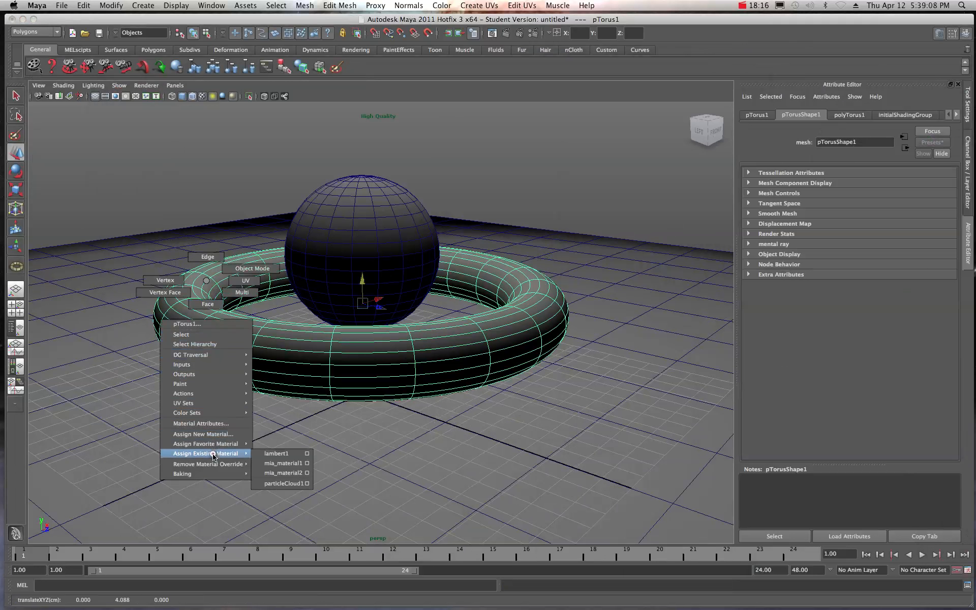
click(281, 473)
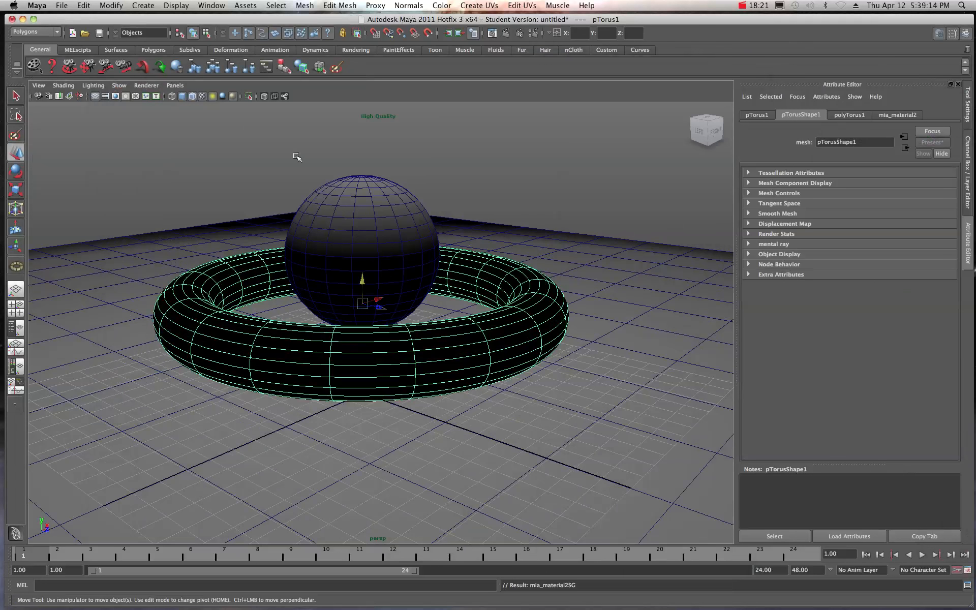
Toggle the viewport display quality to check the torus color, then render the scene in the Render View.
click(233, 97)
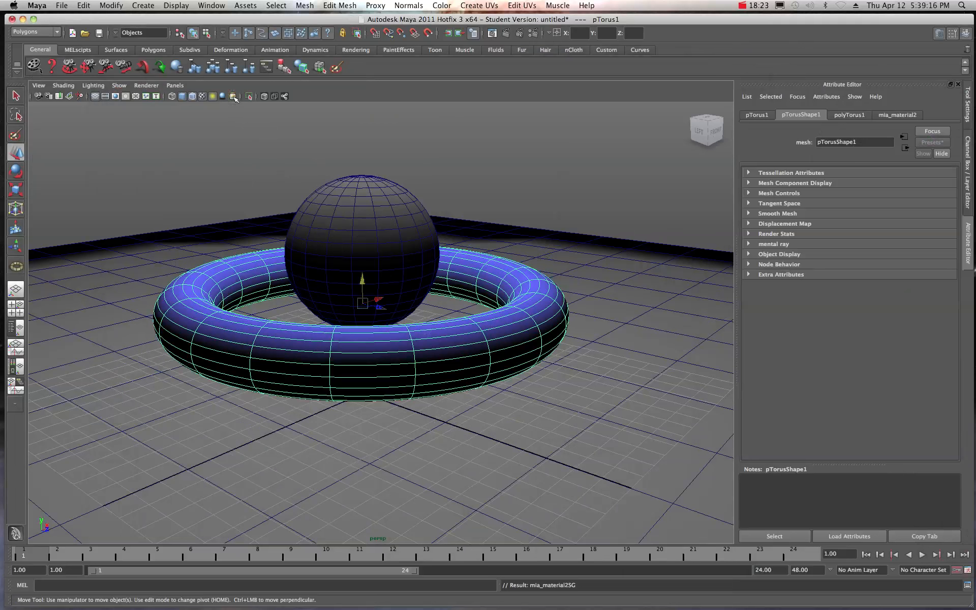
click(234, 97)
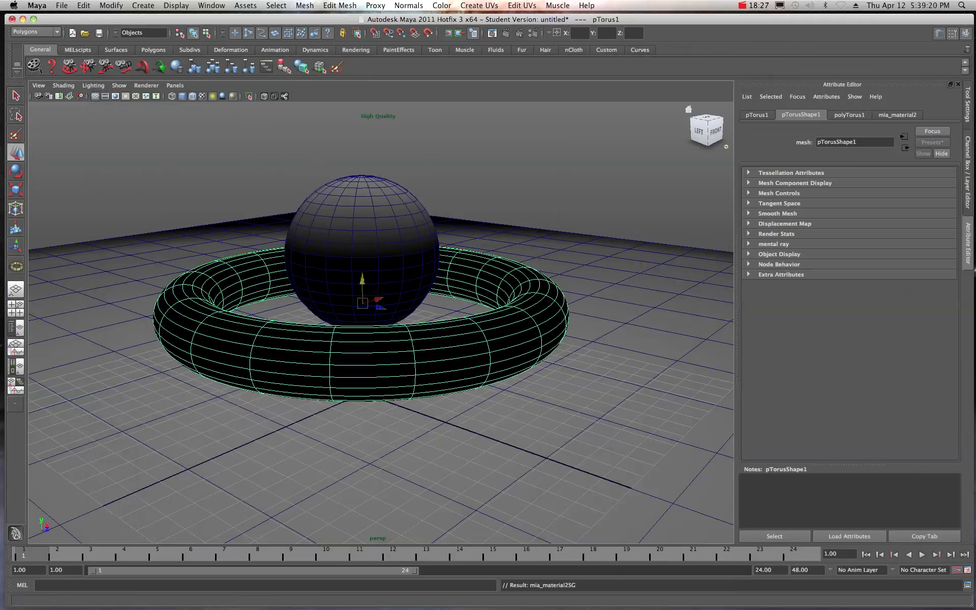
drag(975, 66, 273, 54)
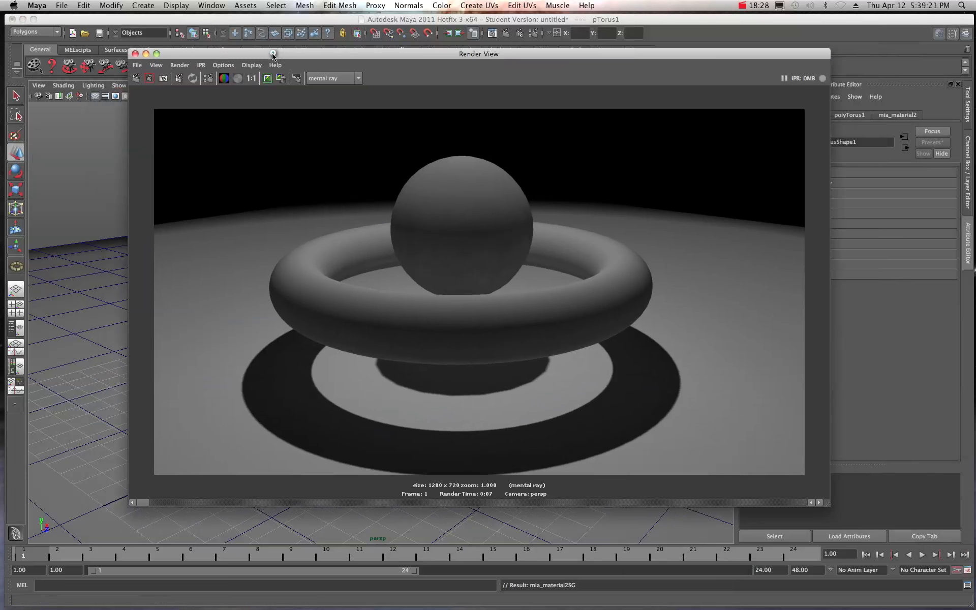
click(135, 80)
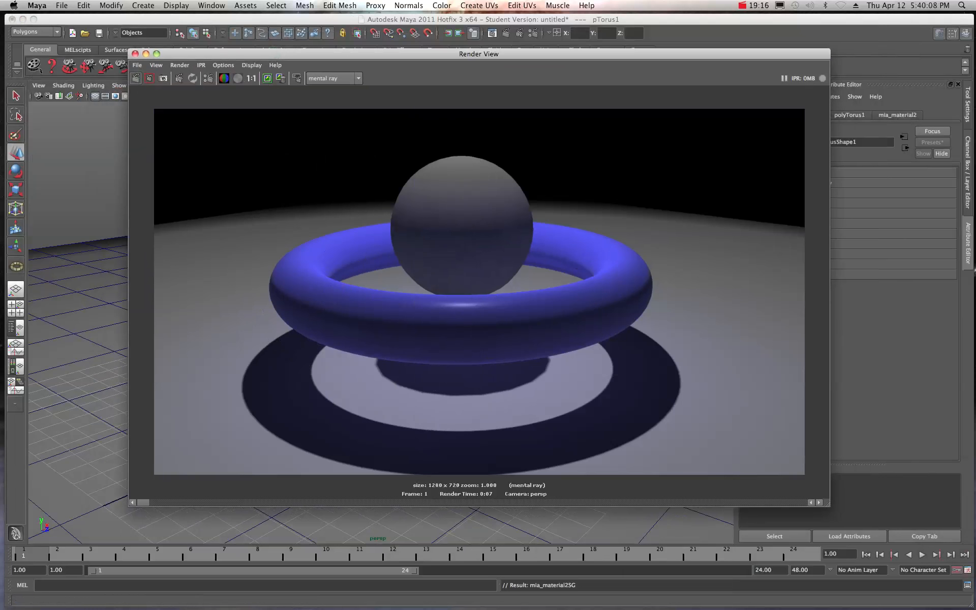
Select the spot light through the Hypershade and lighten its shadow color from black to dark grey.
drag(975, 133, 446, 137)
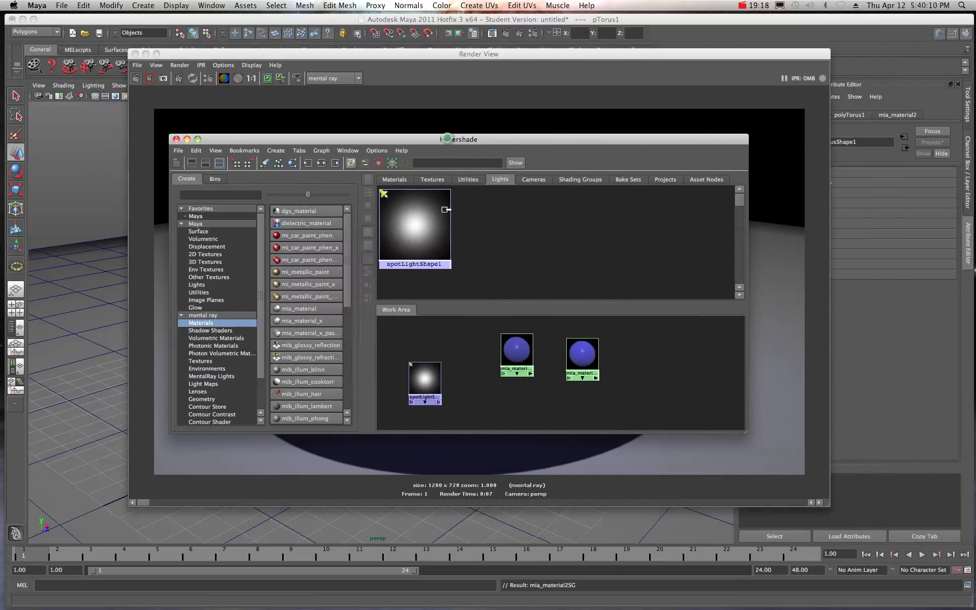
click(413, 228)
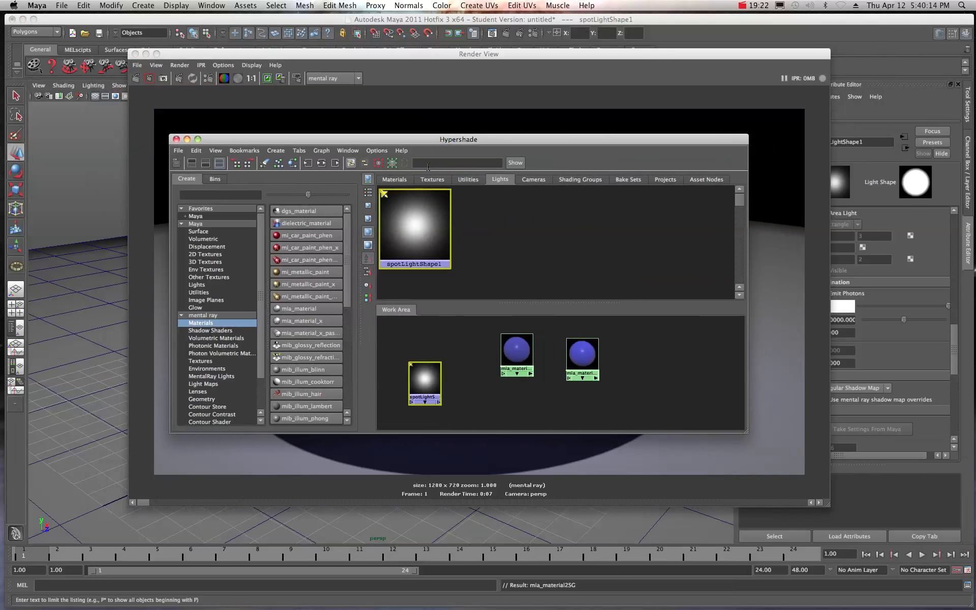
drag(410, 141, 975, 137)
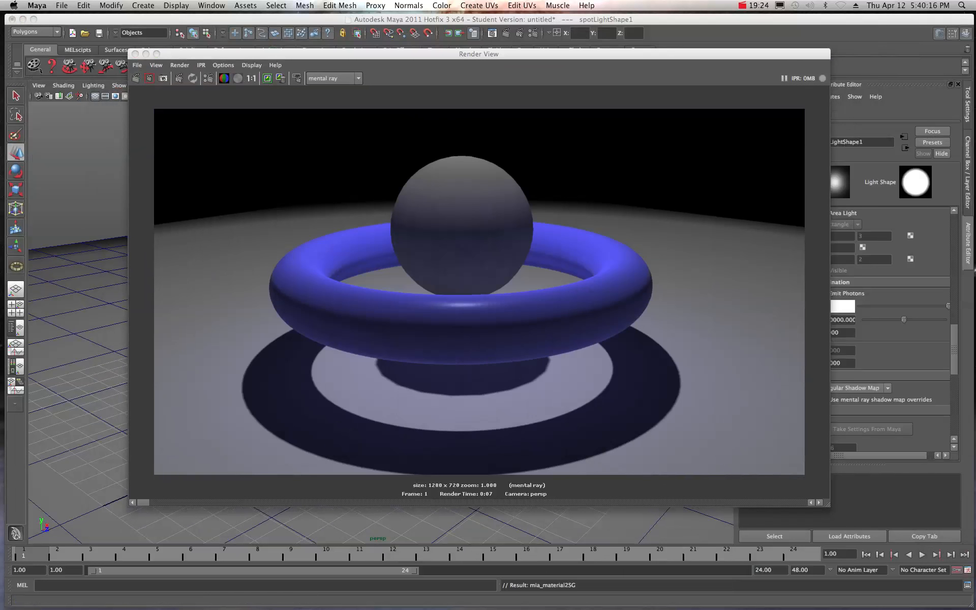
drag(533, 56, 440, 89)
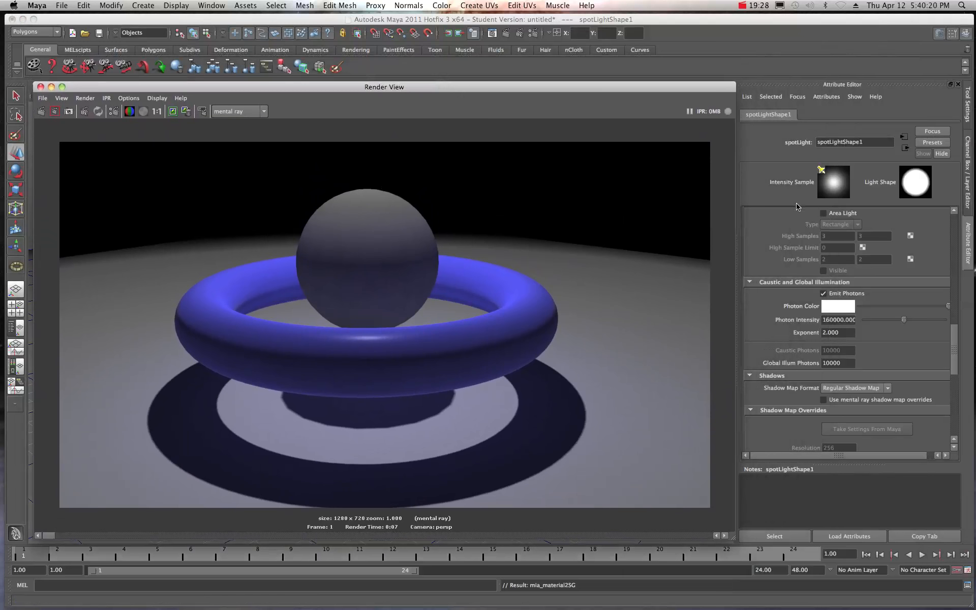
scroll(781, 249, up, 10)
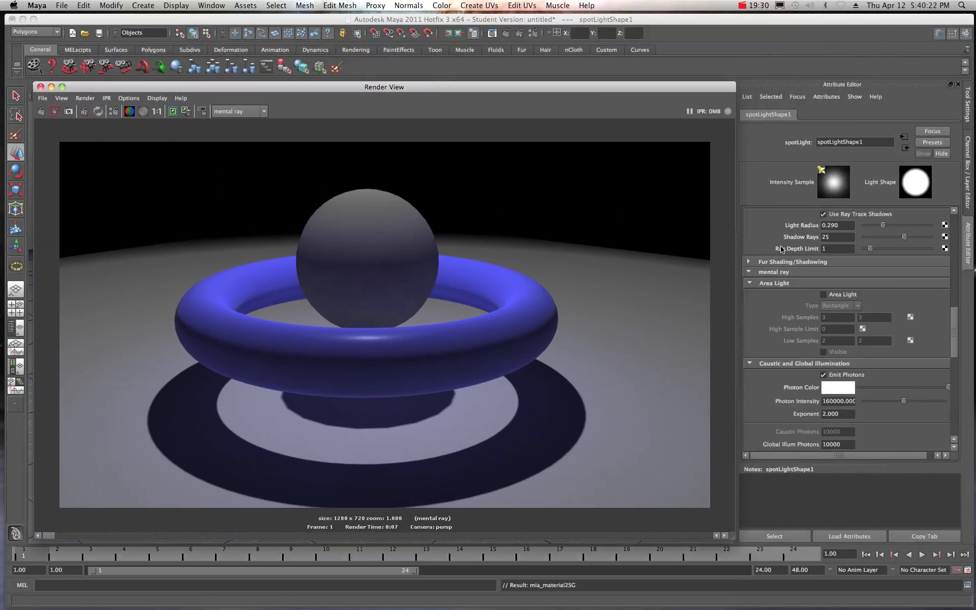
scroll(781, 249, up, 15)
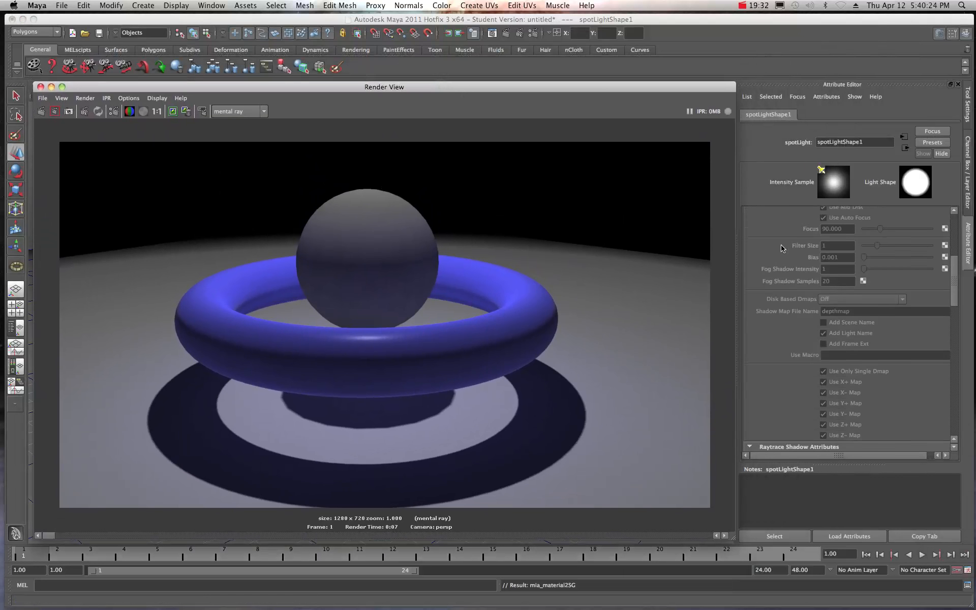
scroll(782, 248, up, 4)
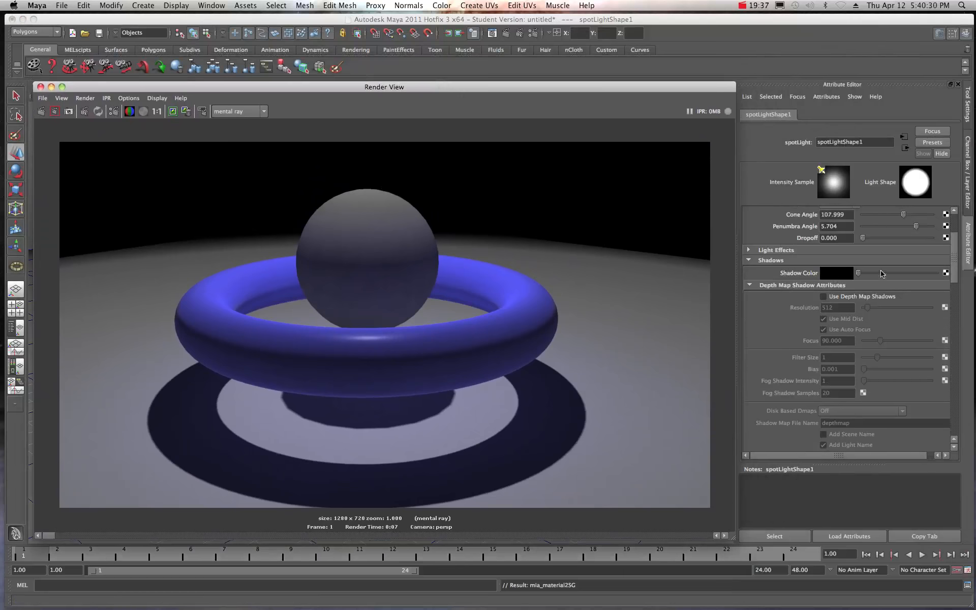
drag(858, 272, 881, 275)
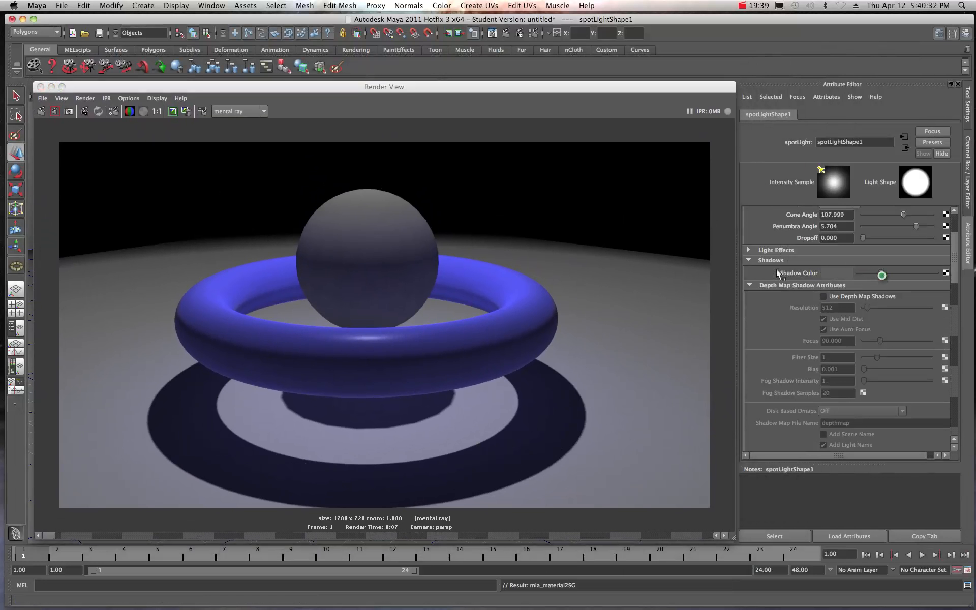
Keep the current image and re-render the scene with the lightened shadow color.
click(173, 113)
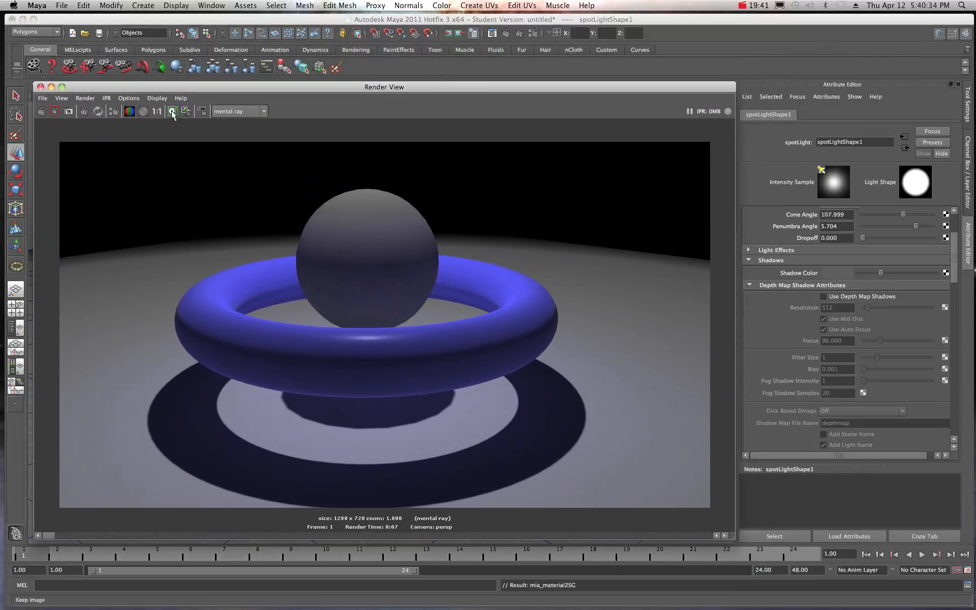
click(41, 109)
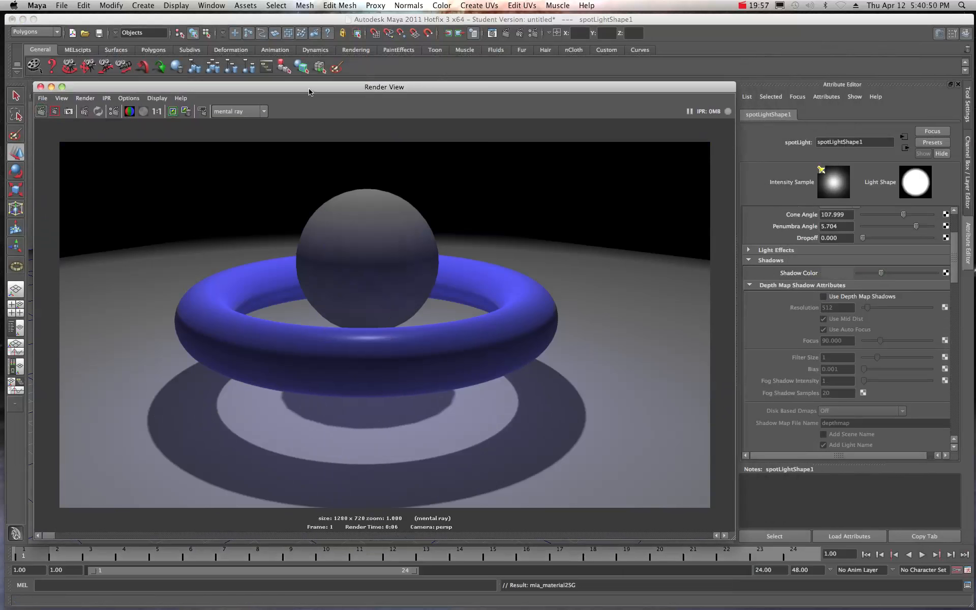
drag(308, 87, 307, 66)
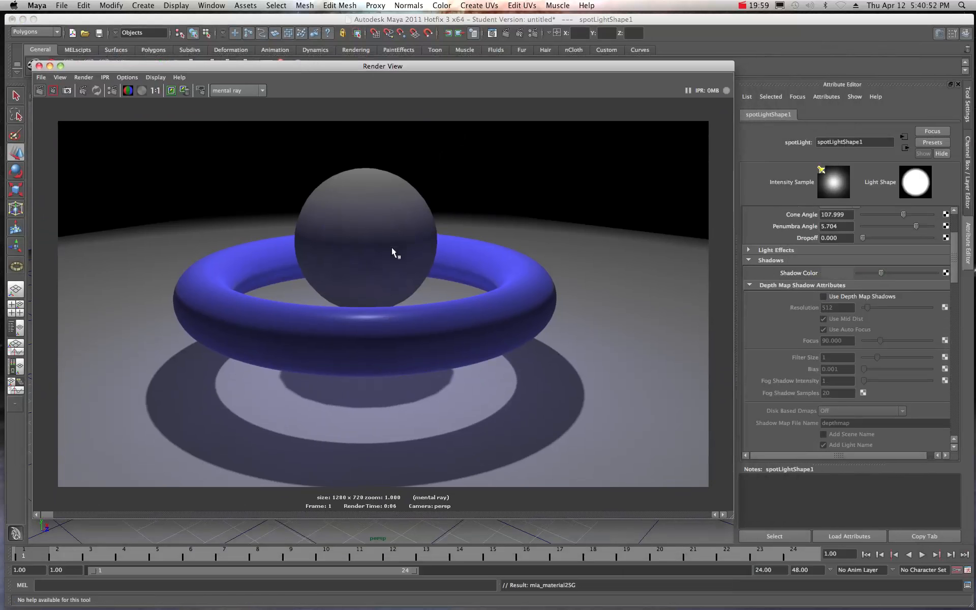
Set the spot light's Global Illum Photons to 100000.
scroll(785, 285, down, 8)
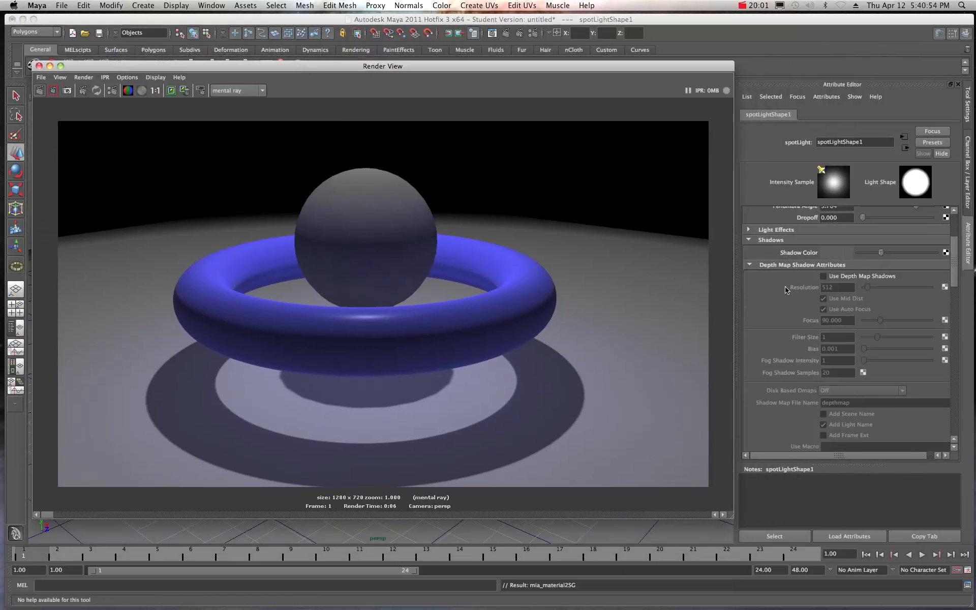
scroll(785, 304, down, 8)
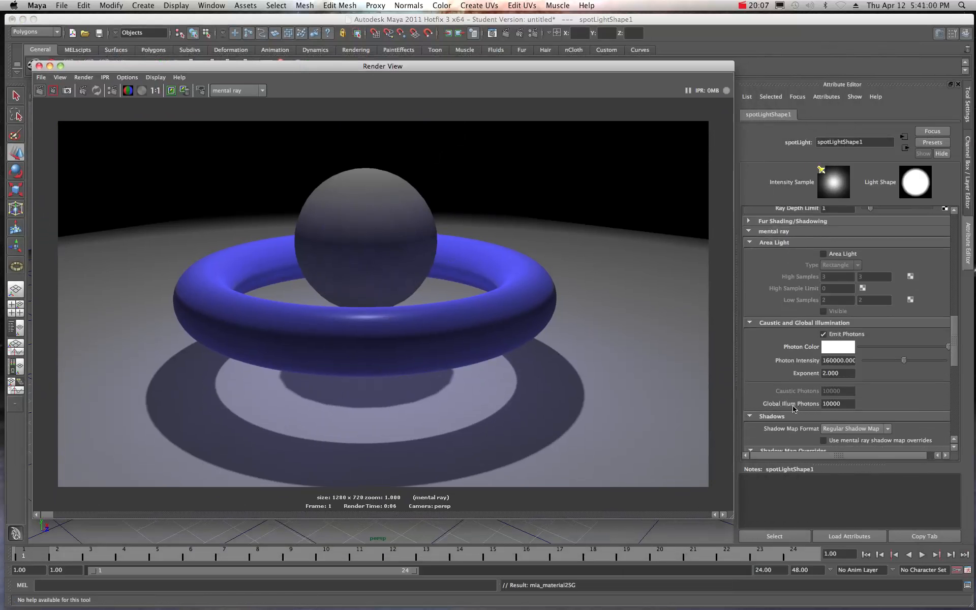
click(829, 404)
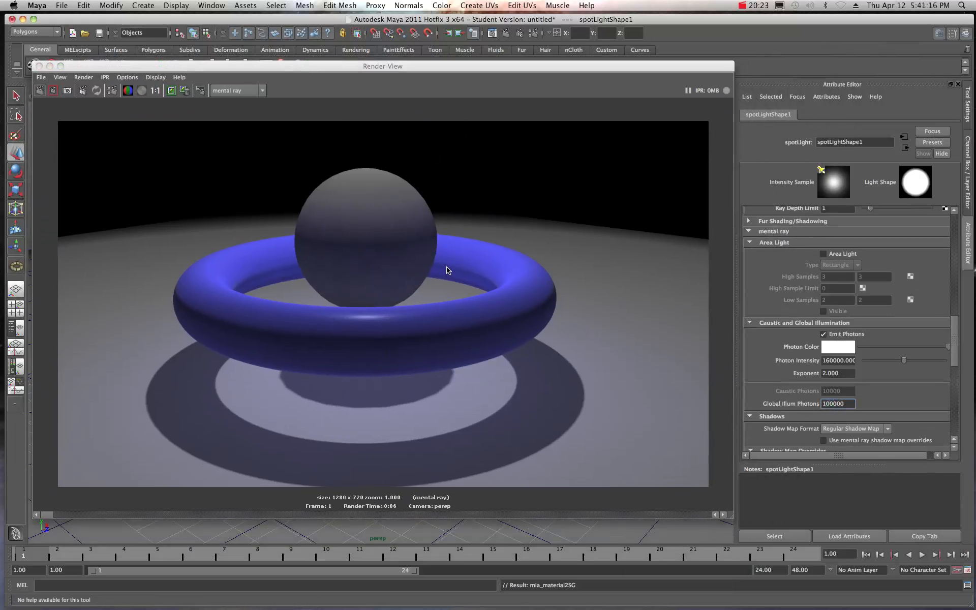
Keep the current image, re-render with 100000 photons, then store the result and compare it with the previous render.
click(171, 90)
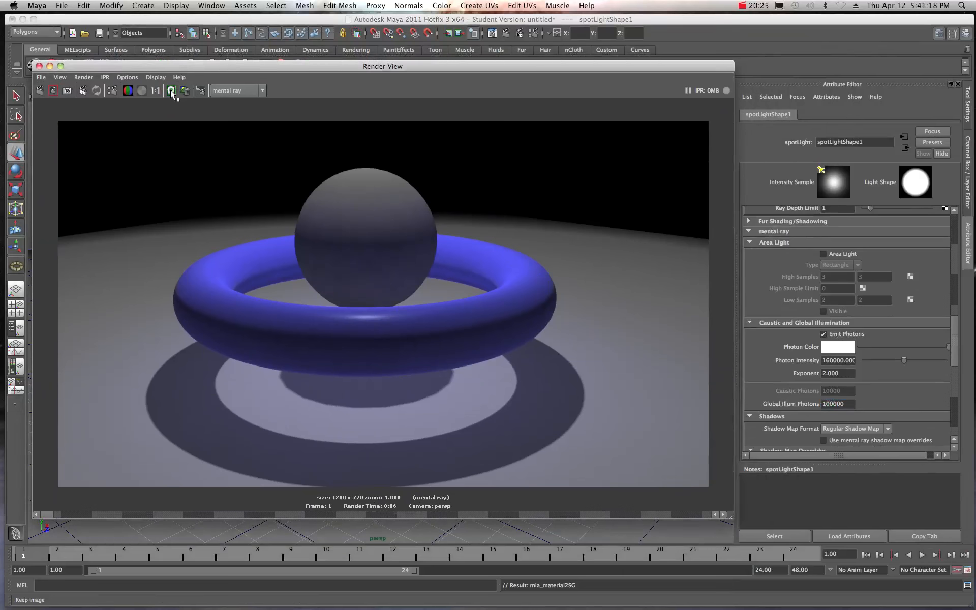
click(40, 91)
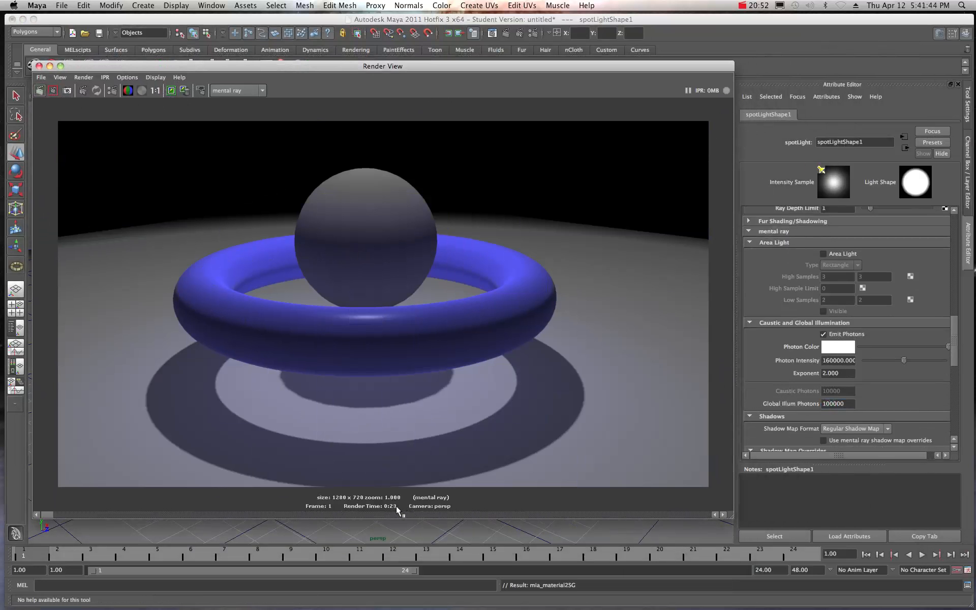
click(170, 91)
drag(51, 515, 60, 515)
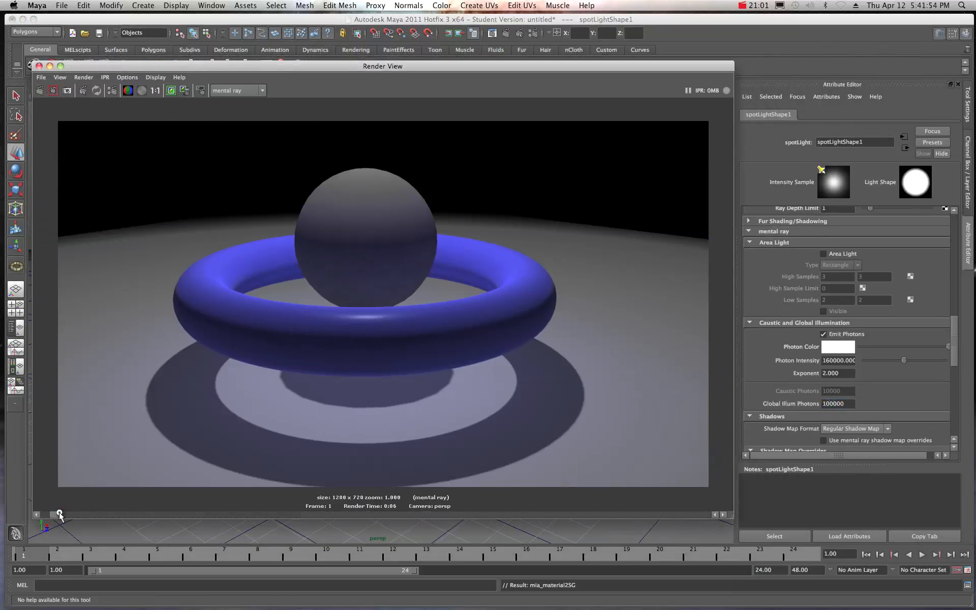
mouse_move(60, 513)
mouse_down()
mouse_move(50, 513)
mouse_move(60, 513)
mouse_up()
drag(56, 514, 42, 514)
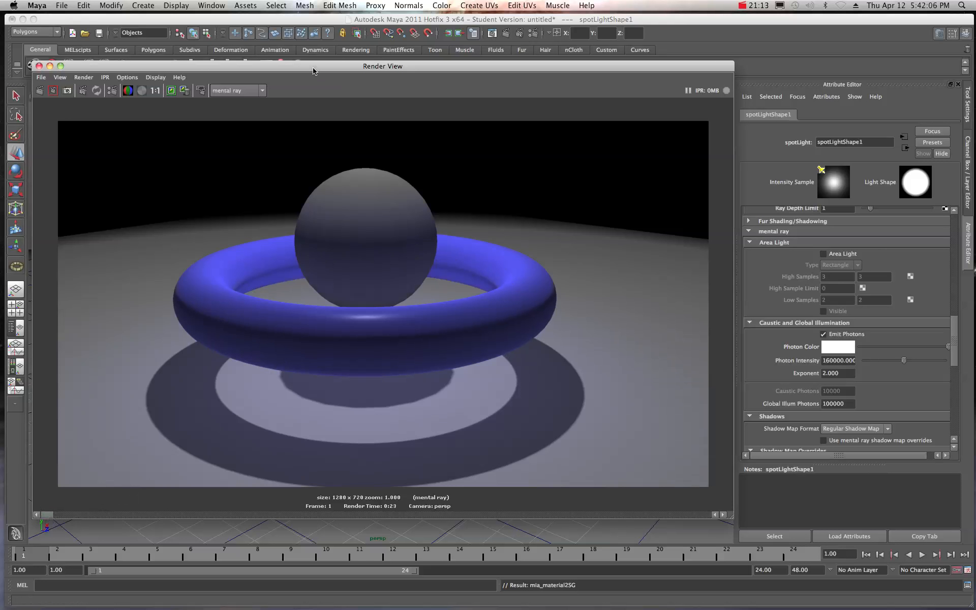
Enable the photon Map Visualizer in the Render Settings and move the floating windows aside to uncover the scene.
drag(313, 67, 356, 62)
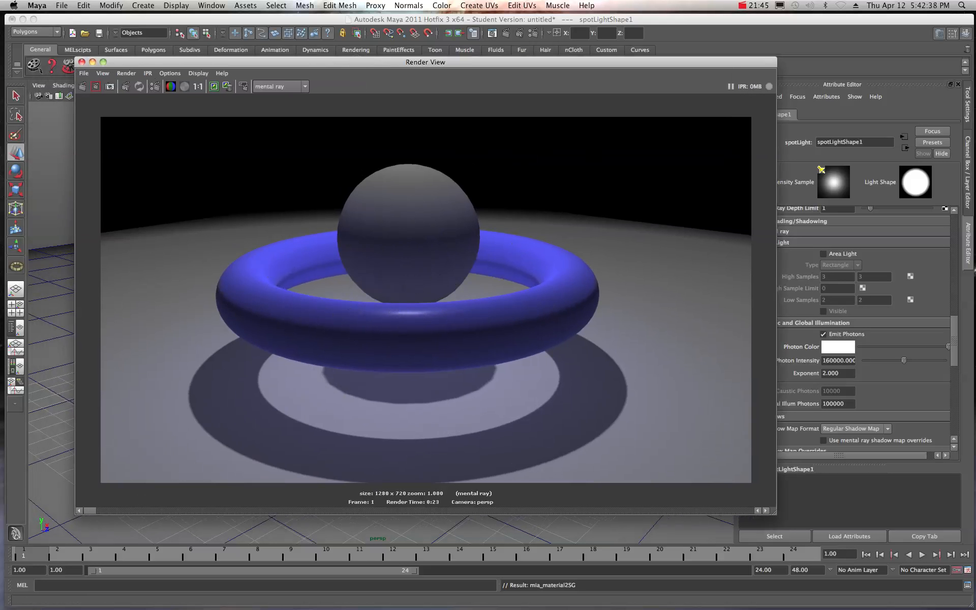
drag(975, 105, 597, 108)
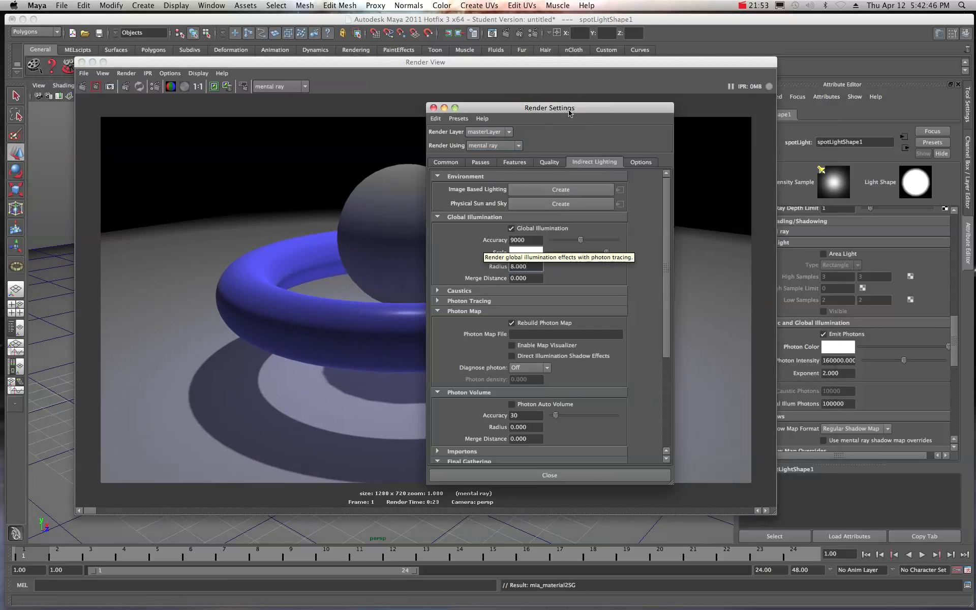
drag(569, 113, 761, 56)
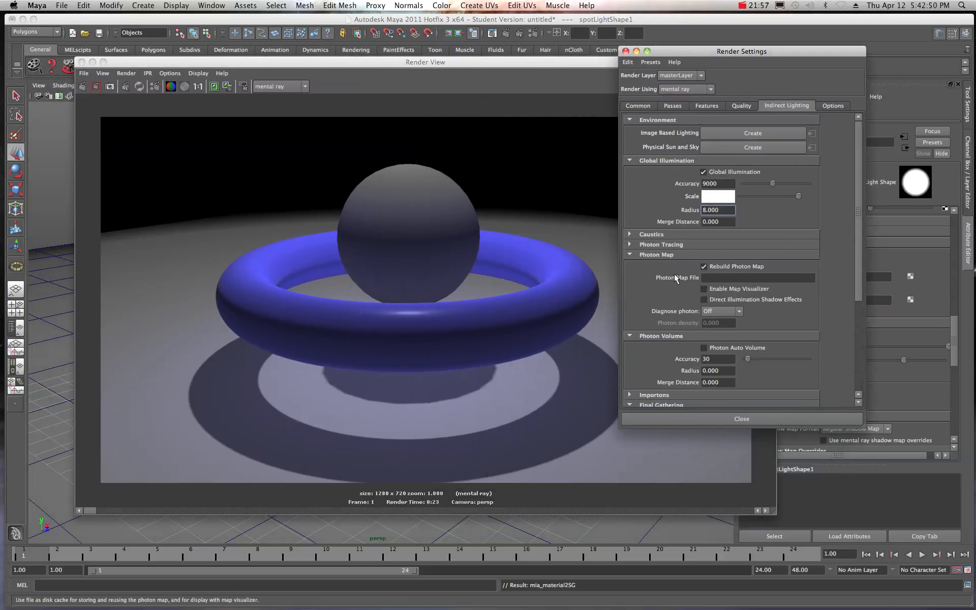
click(704, 289)
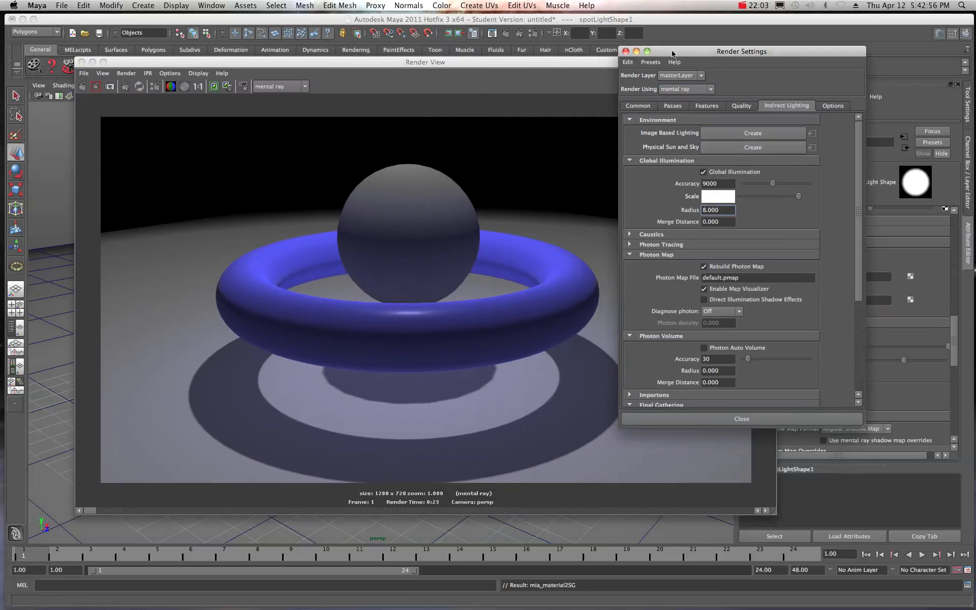
drag(672, 53, 975, 102)
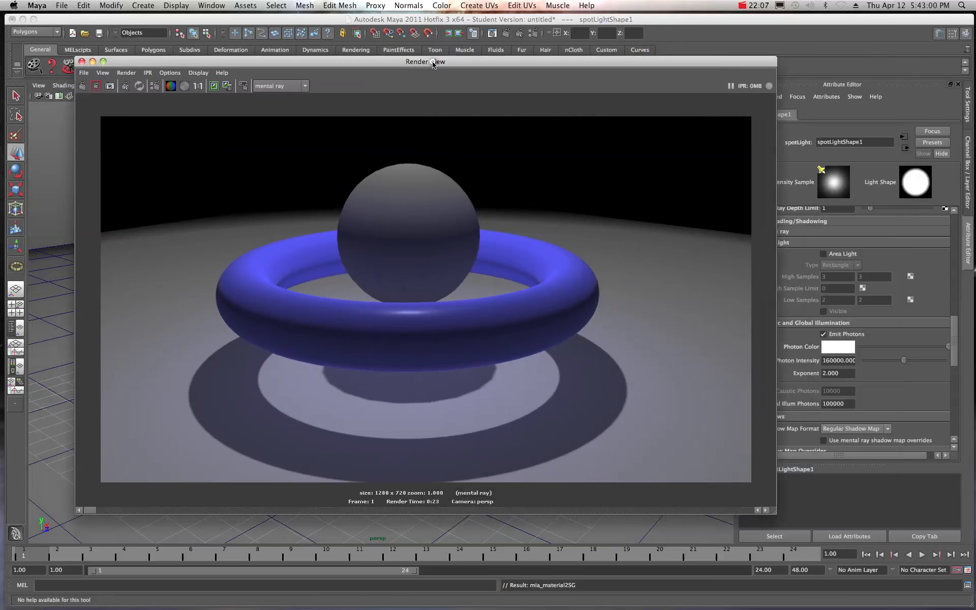
drag(443, 64, 919, 76)
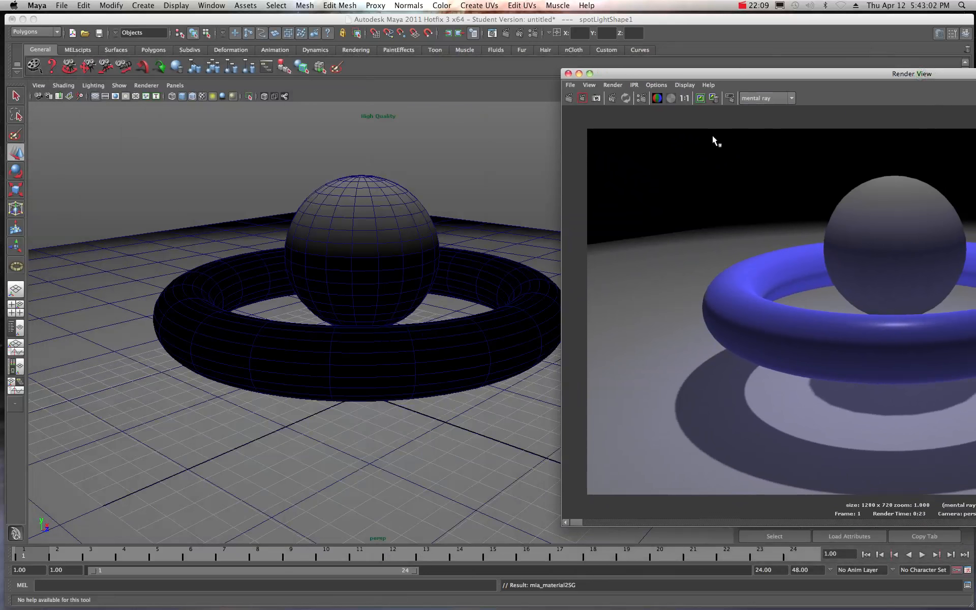
Re-render the scene to generate the photon map and display the perspective view in plain wireframe.
click(569, 99)
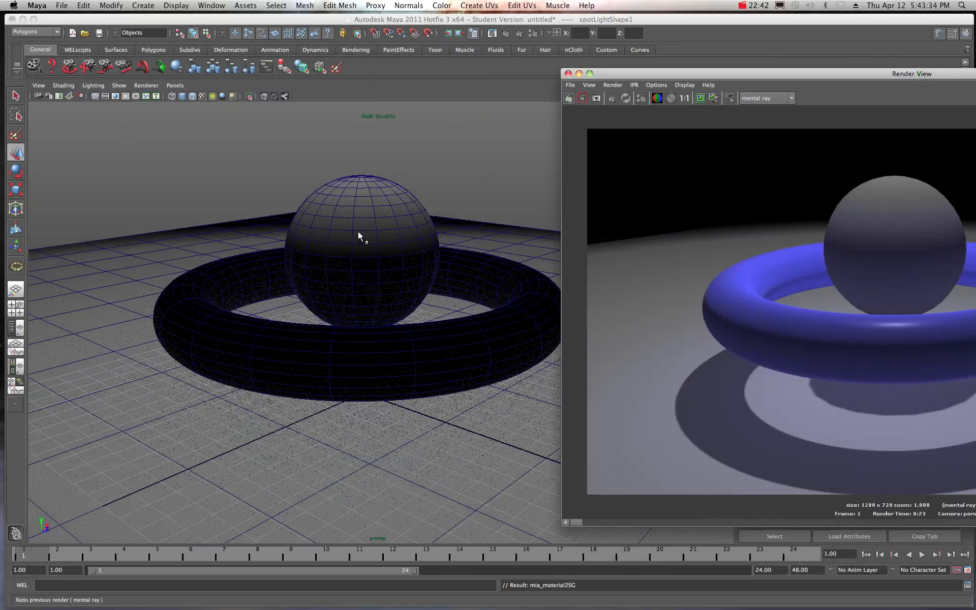
click(204, 97)
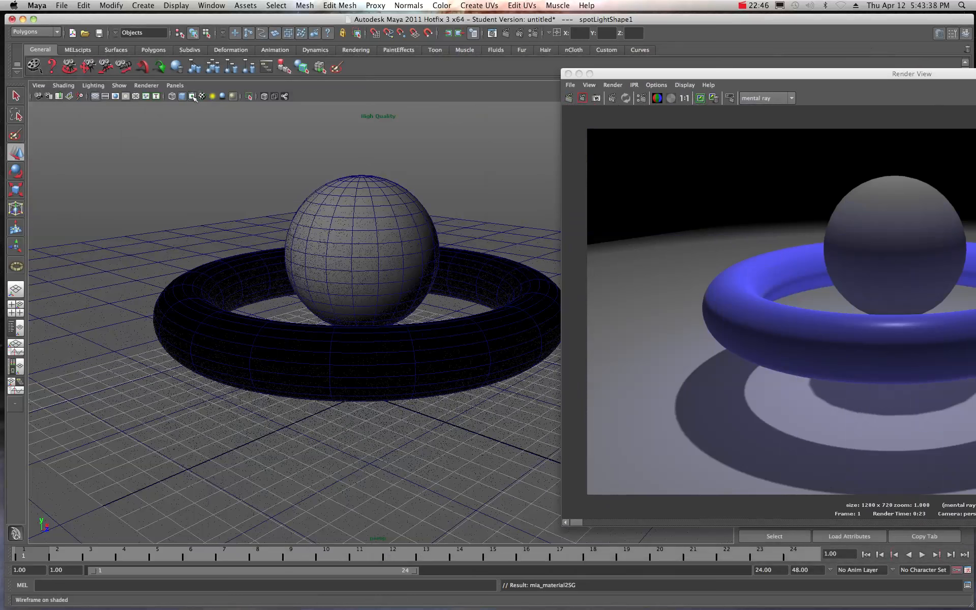
click(190, 96)
click(189, 96)
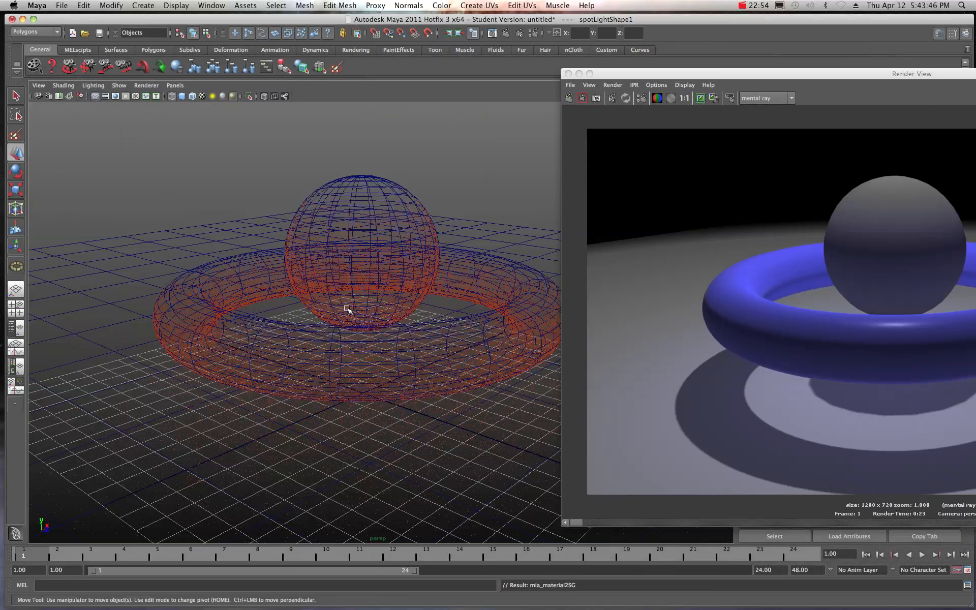
Set the spot light's Global Illum Photons to 2000000 and re-render the scene.
drag(625, 77, 695, 77)
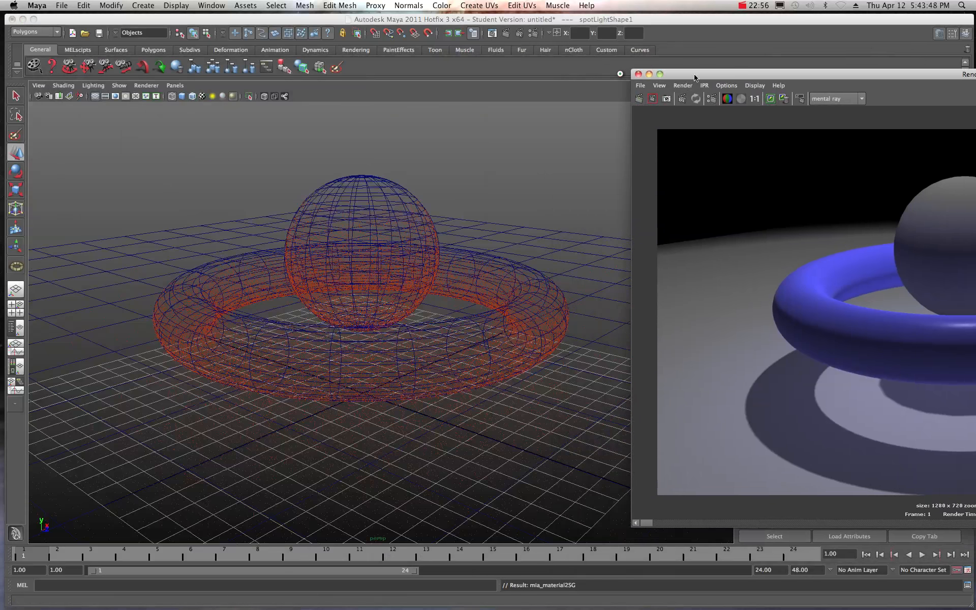
click(621, 74)
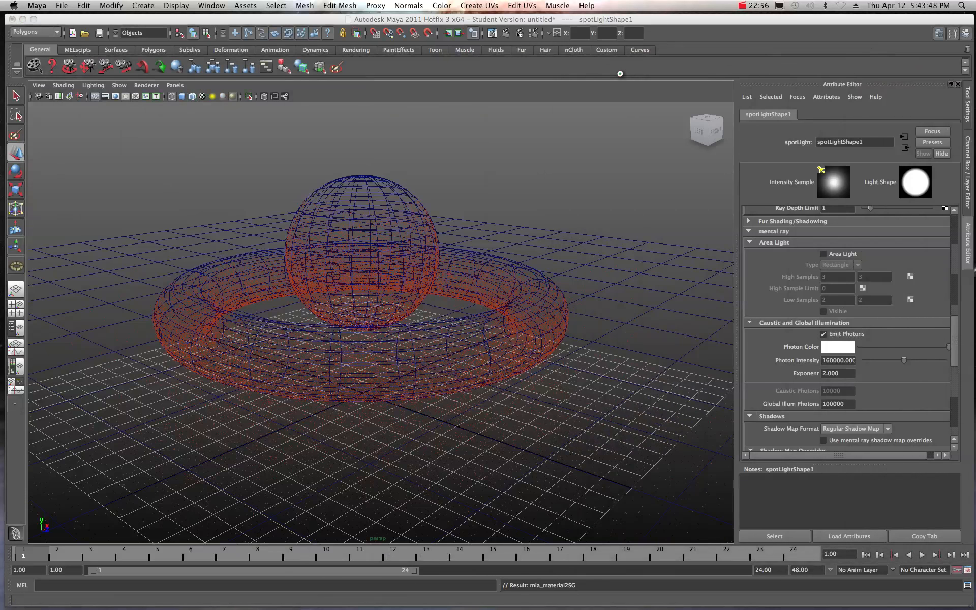
click(826, 404)
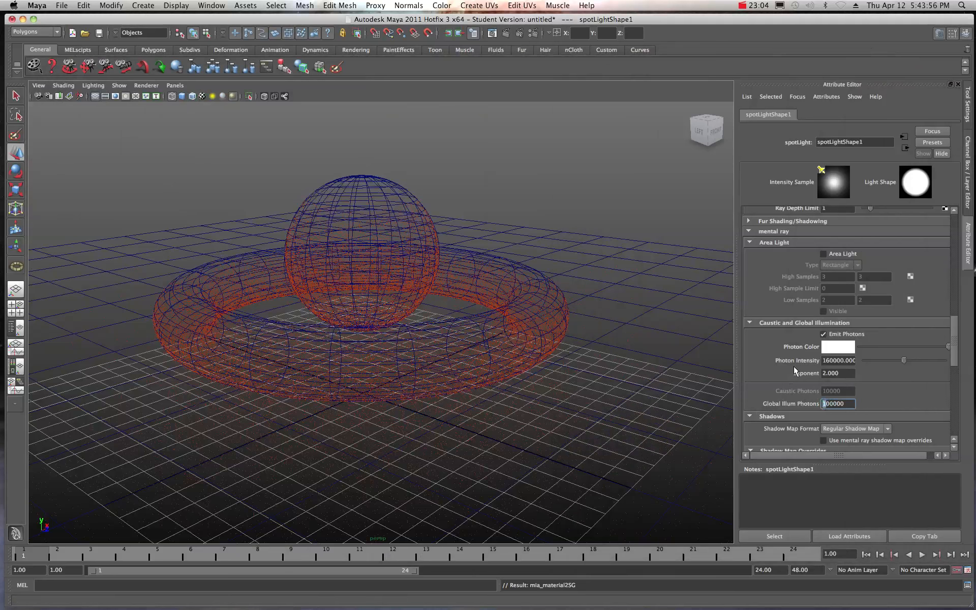
text(20)
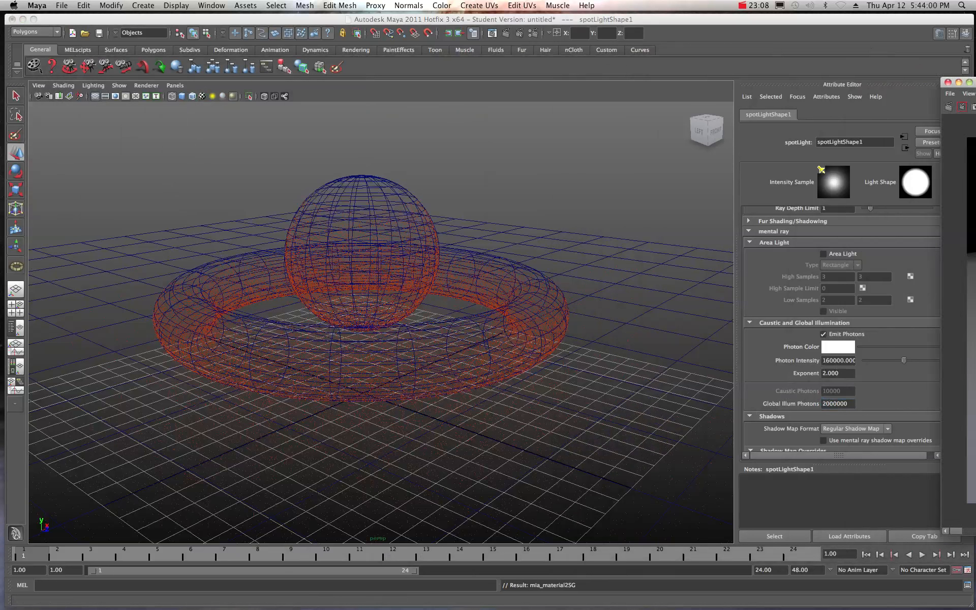
click(491, 33)
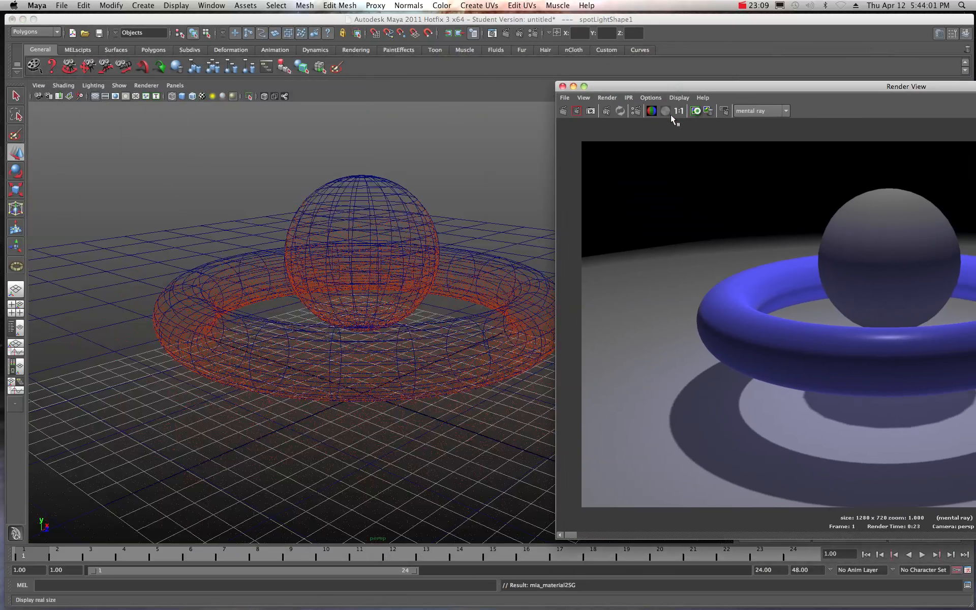
click(563, 111)
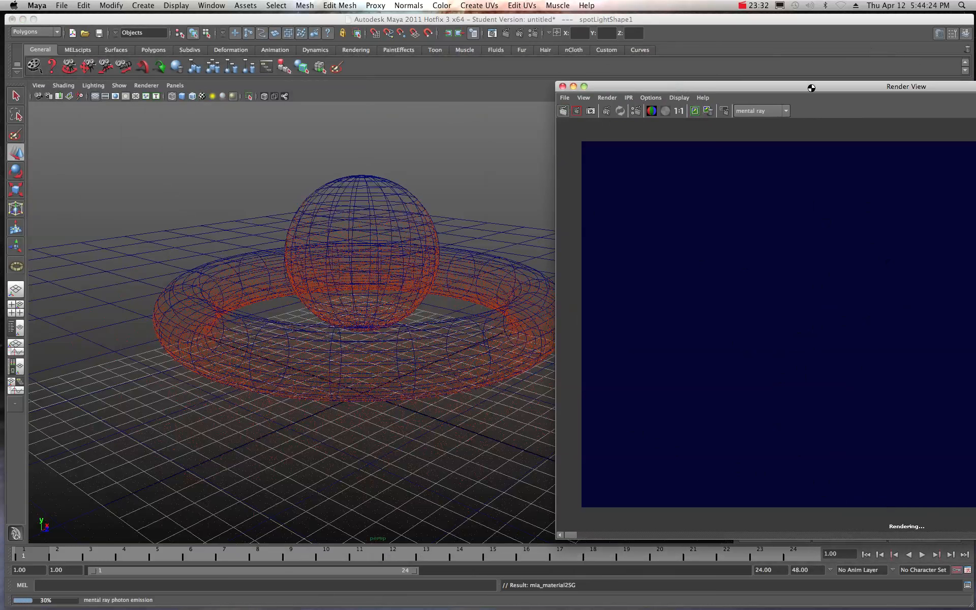
drag(812, 86, 398, 72)
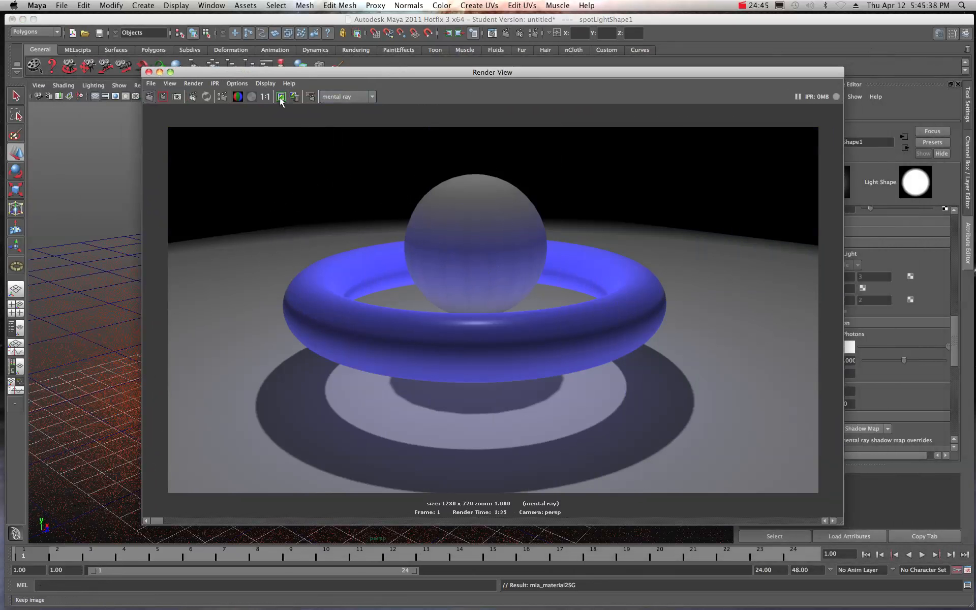
Inspect the render and its photon map, then display the perspective view shaded with wireframe overlay and scene lighting.
double_click(325, 74)
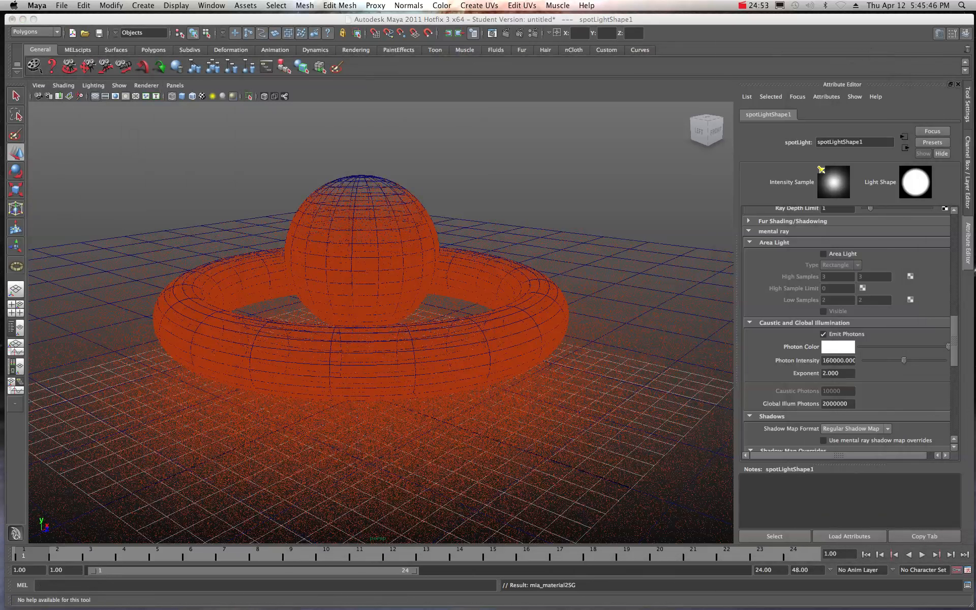
drag(975, 55, 450, 58)
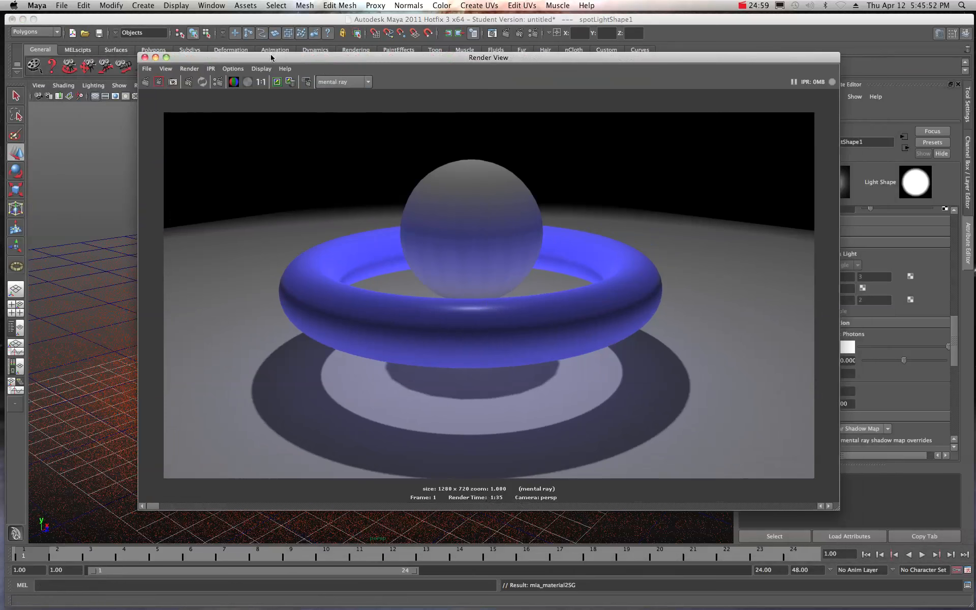
drag(301, 54, 975, 68)
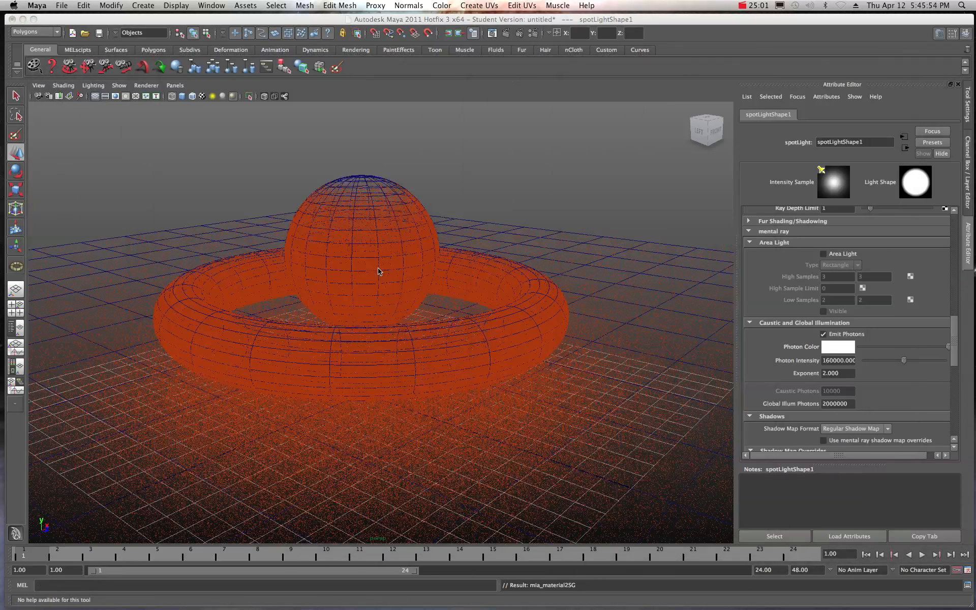
click(184, 97)
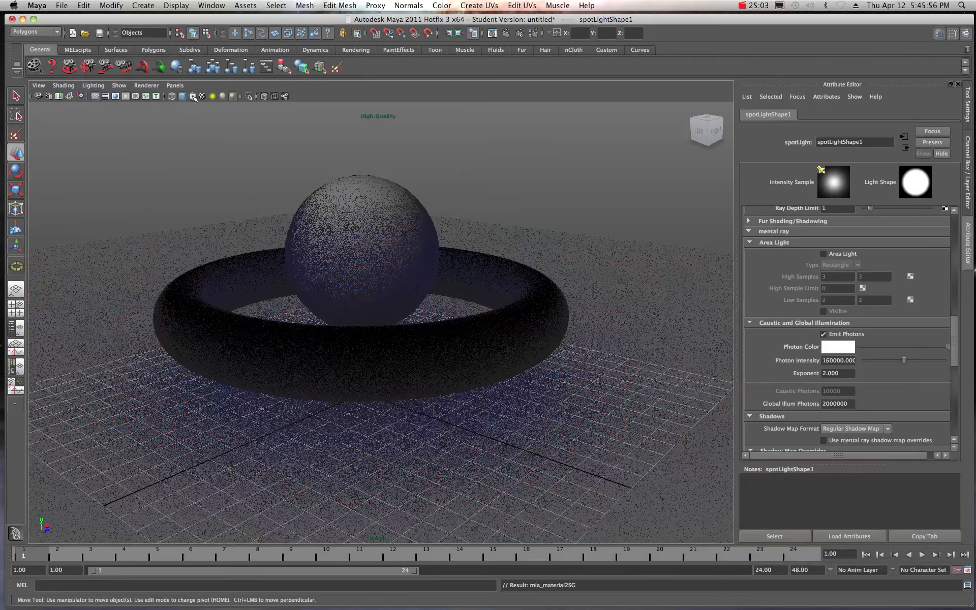
click(193, 96)
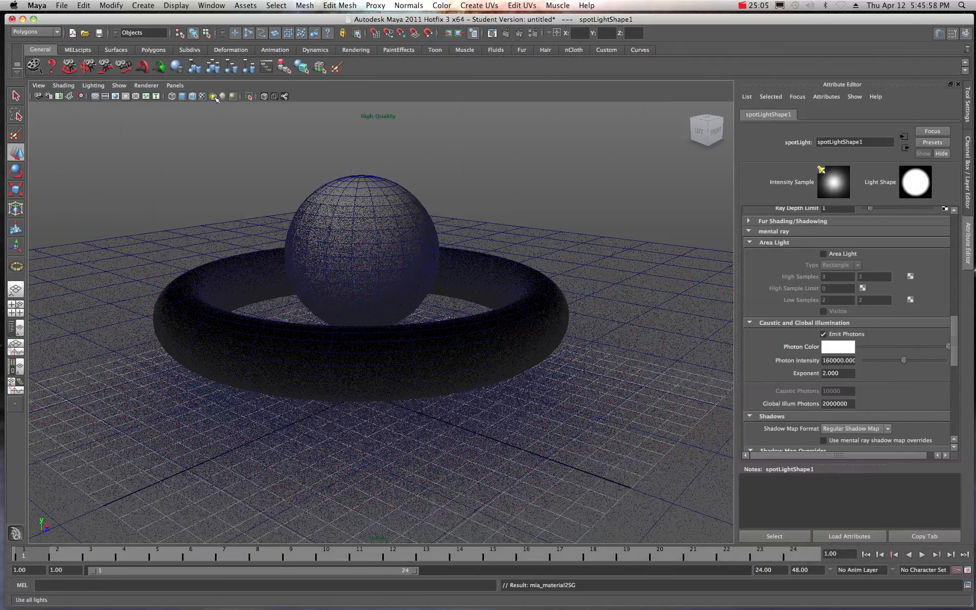
click(222, 96)
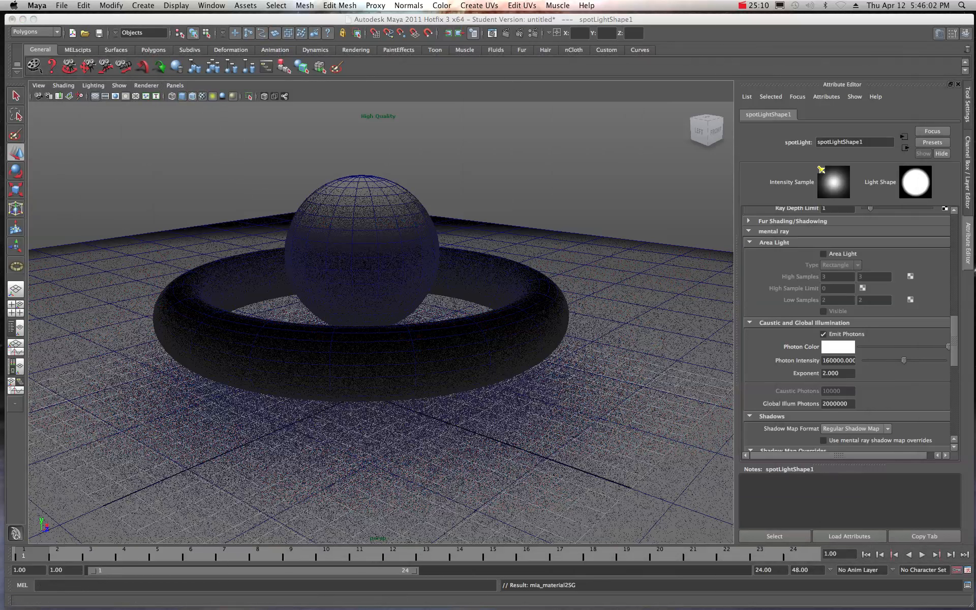
Set the spot light's Global Illum Photons to 0 and re-render the scene.
drag(975, 95, 644, 85)
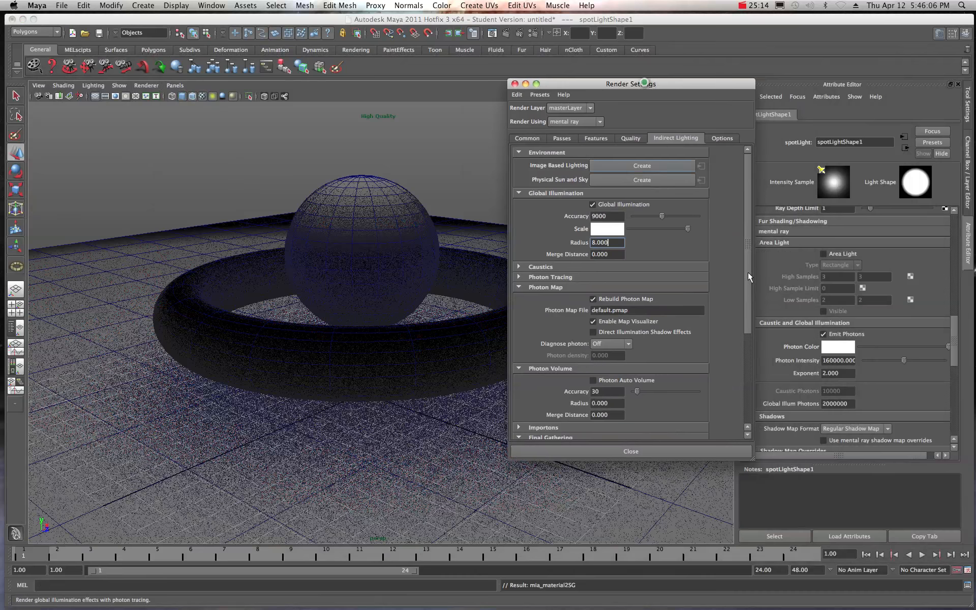
click(852, 405)
drag(852, 405, 813, 406)
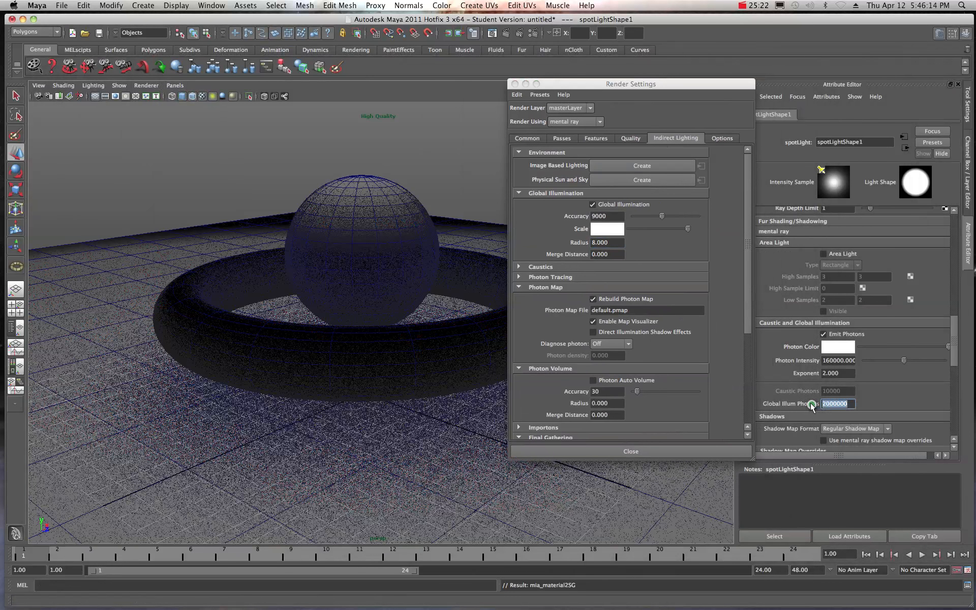
text(0)
drag(975, 76, 205, 65)
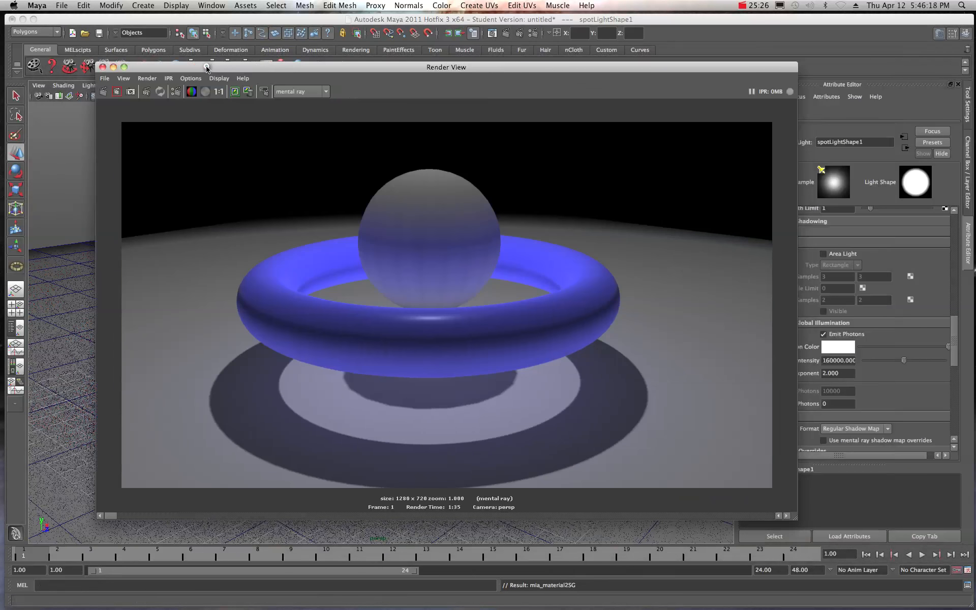
click(103, 91)
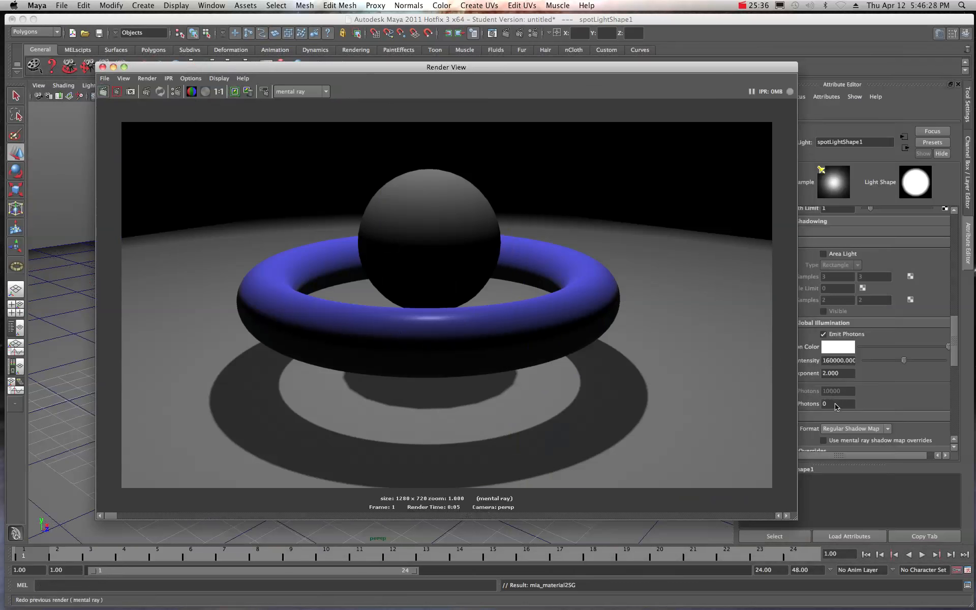
Disable the photon Map Visualizer in the Render Settings.
drag(409, 70, 975, 70)
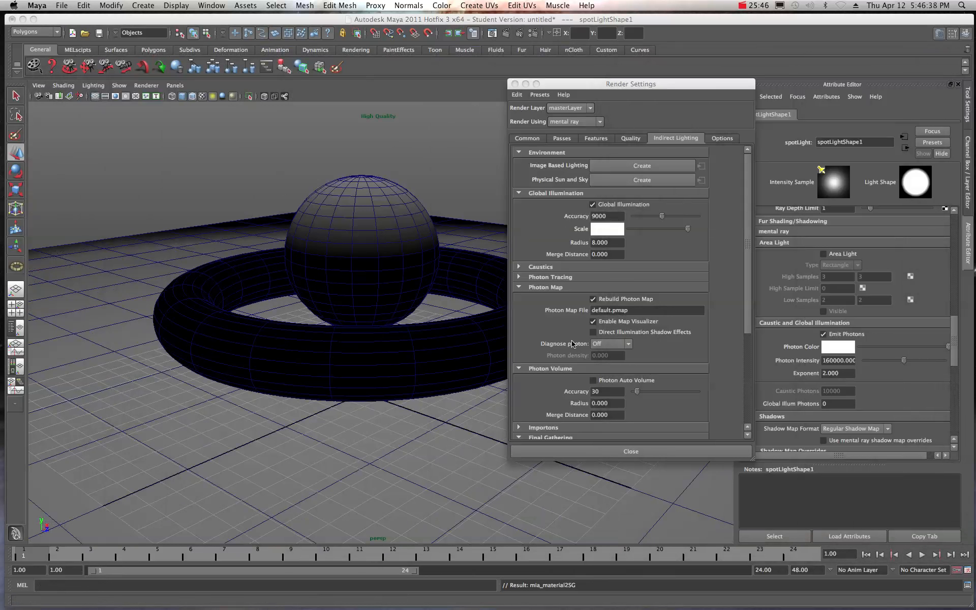
click(593, 322)
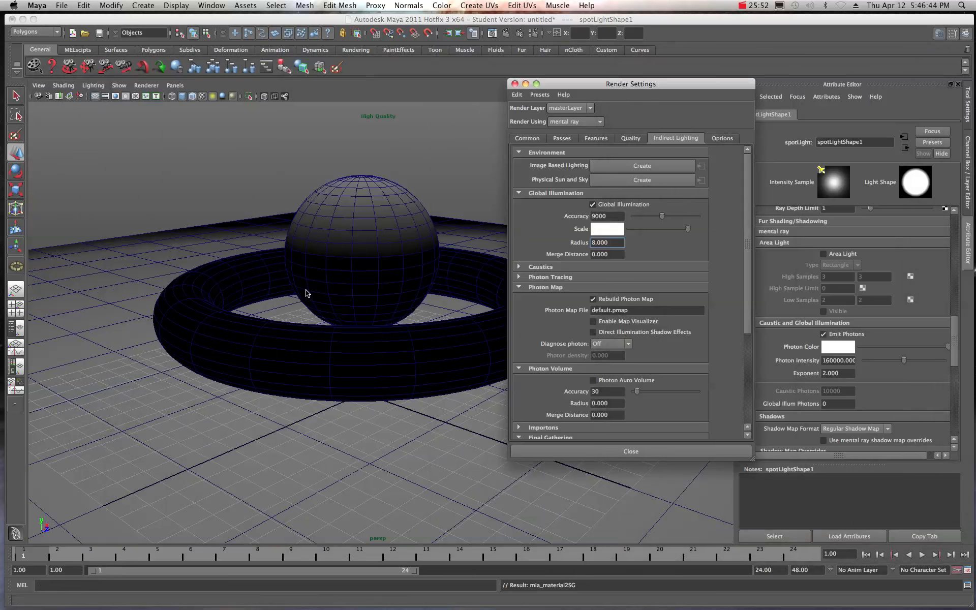
double_click(591, 86)
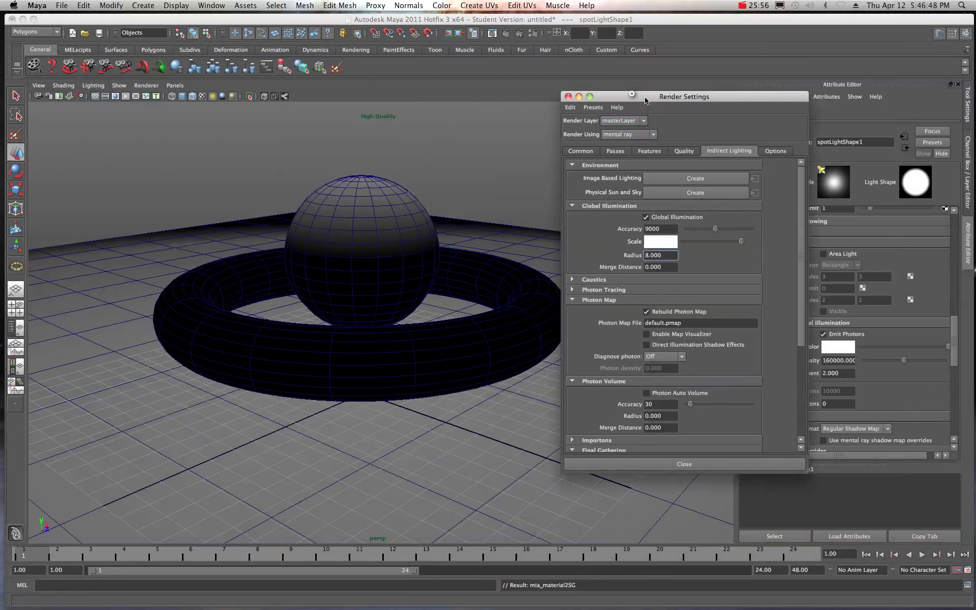
Set the spot light's Global Illum Photons to 10000, re-render, and move the Render View clear of the light's attributes.
click(836, 405)
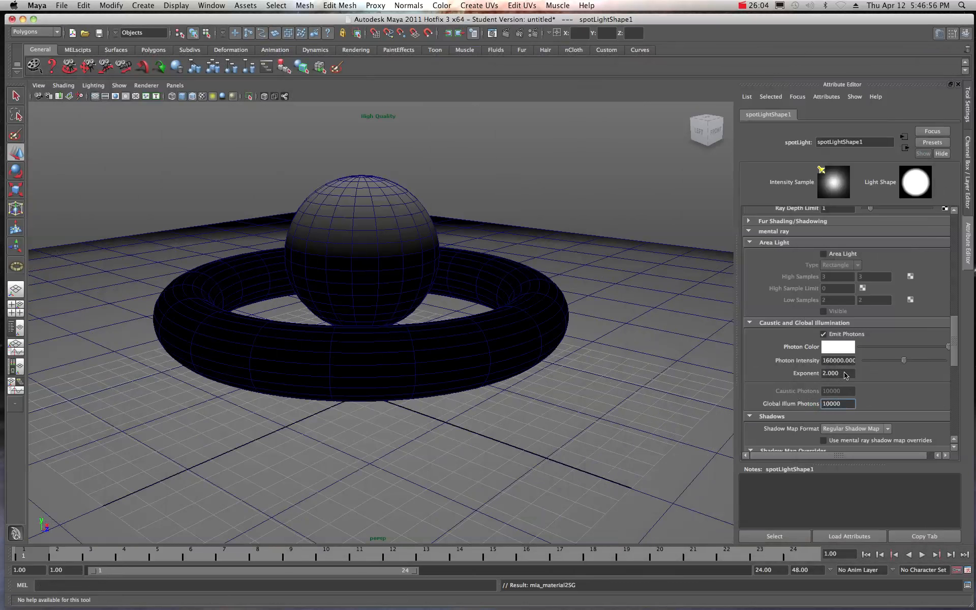
click(492, 33)
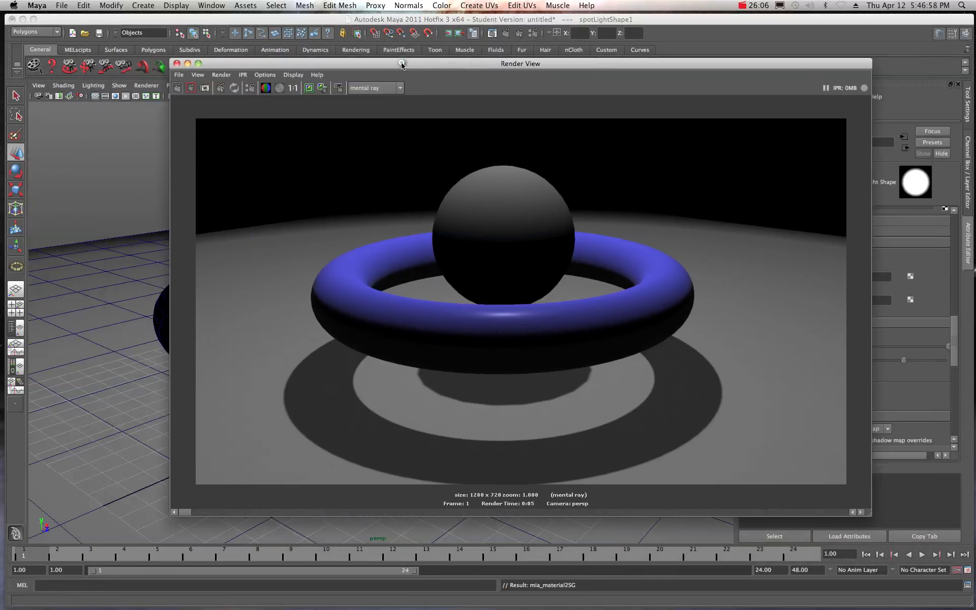
click(177, 87)
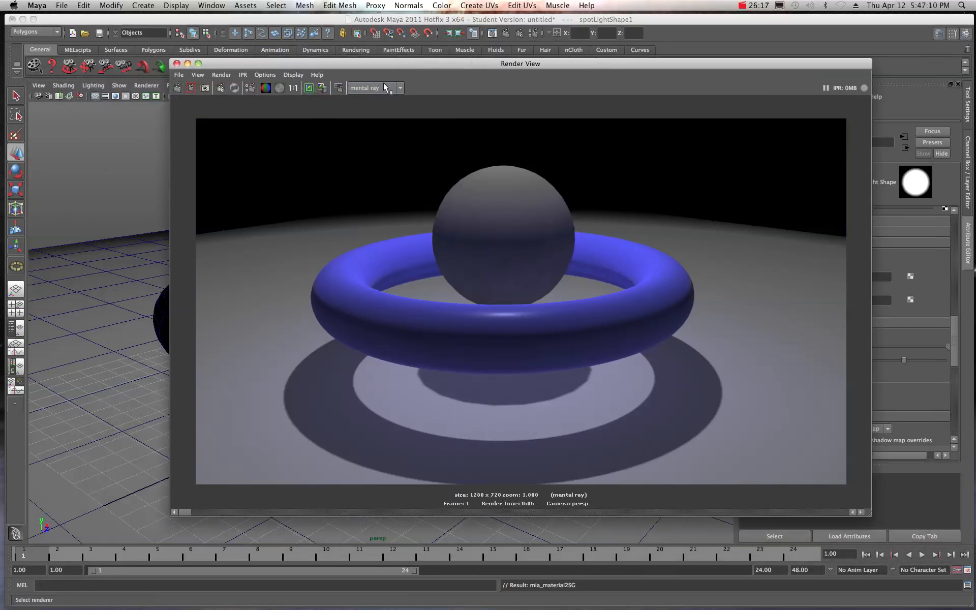
mouse_move(188, 511)
mouse_down()
mouse_move(218, 511)
mouse_move(178, 512)
mouse_up()
drag(250, 67, 114, 64)
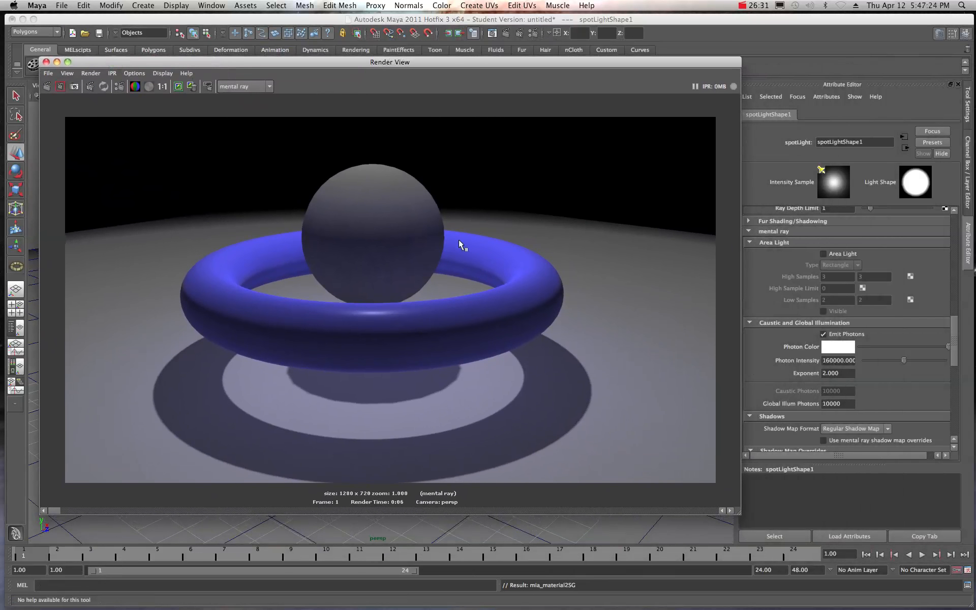